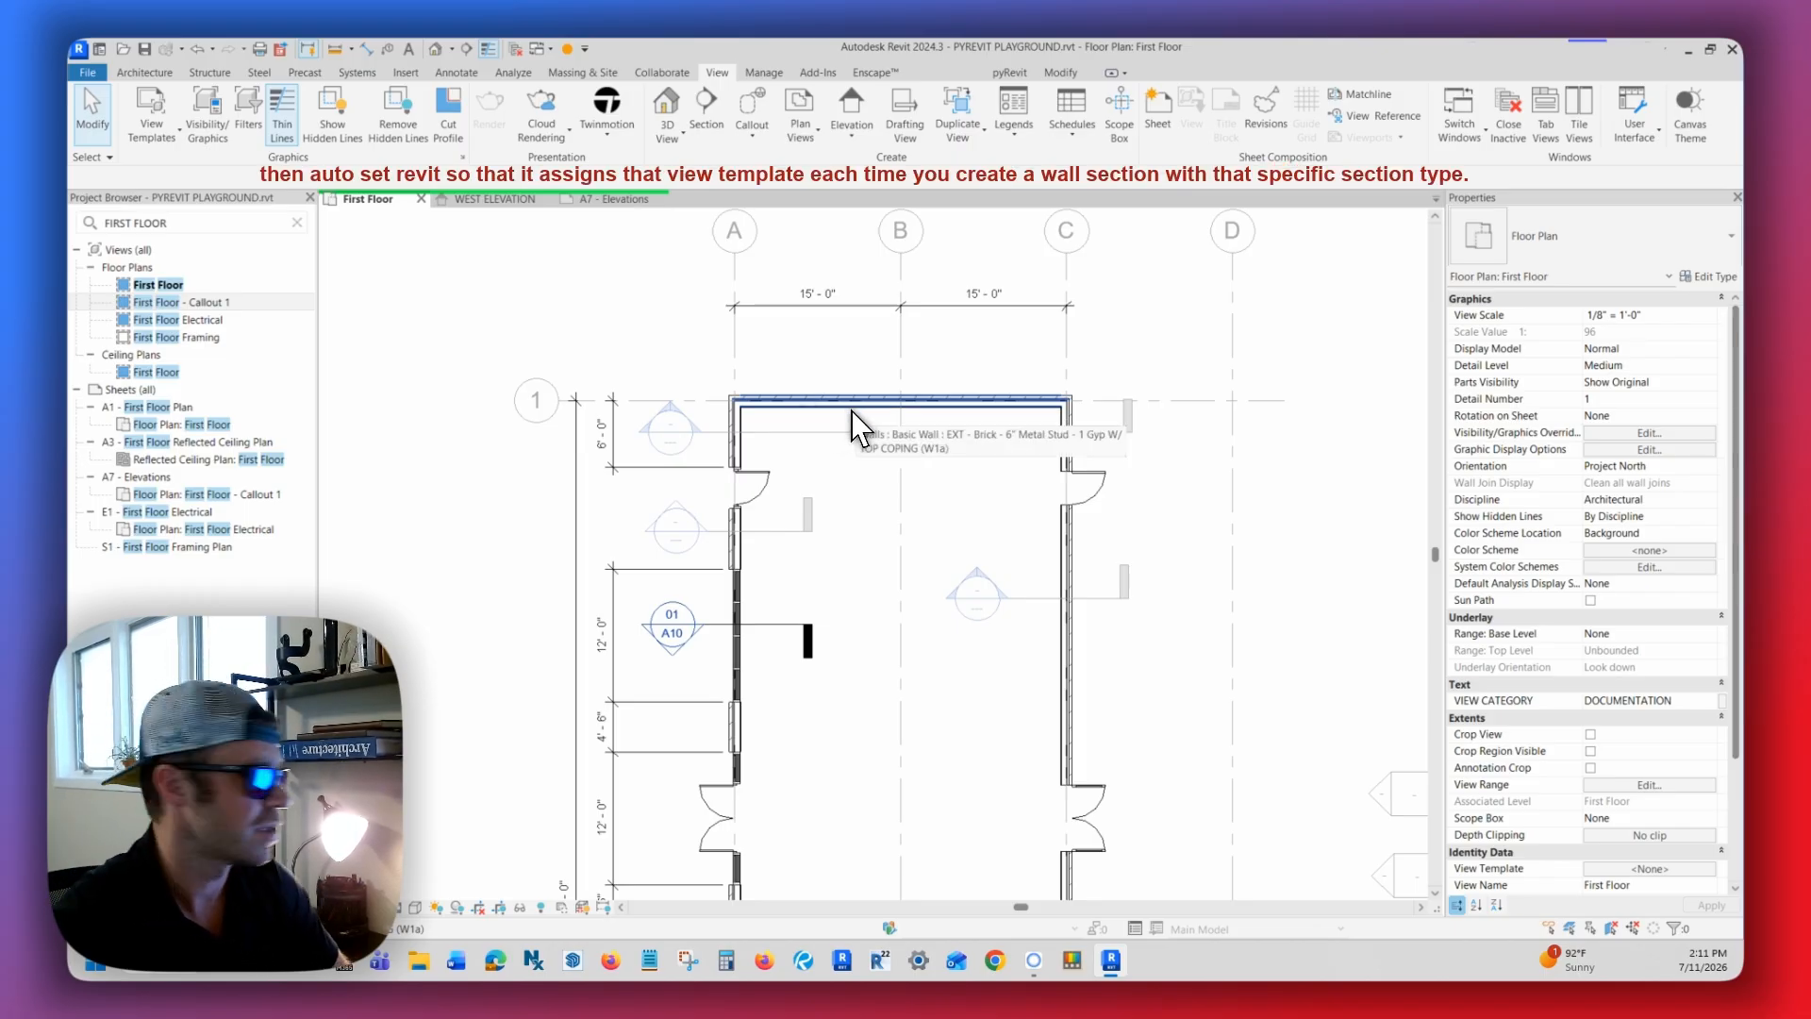
- Select wall section 01/A10 on the first floor plan and review its properties and assigned view template
middle_drag(1036, 424, 1021, 416)
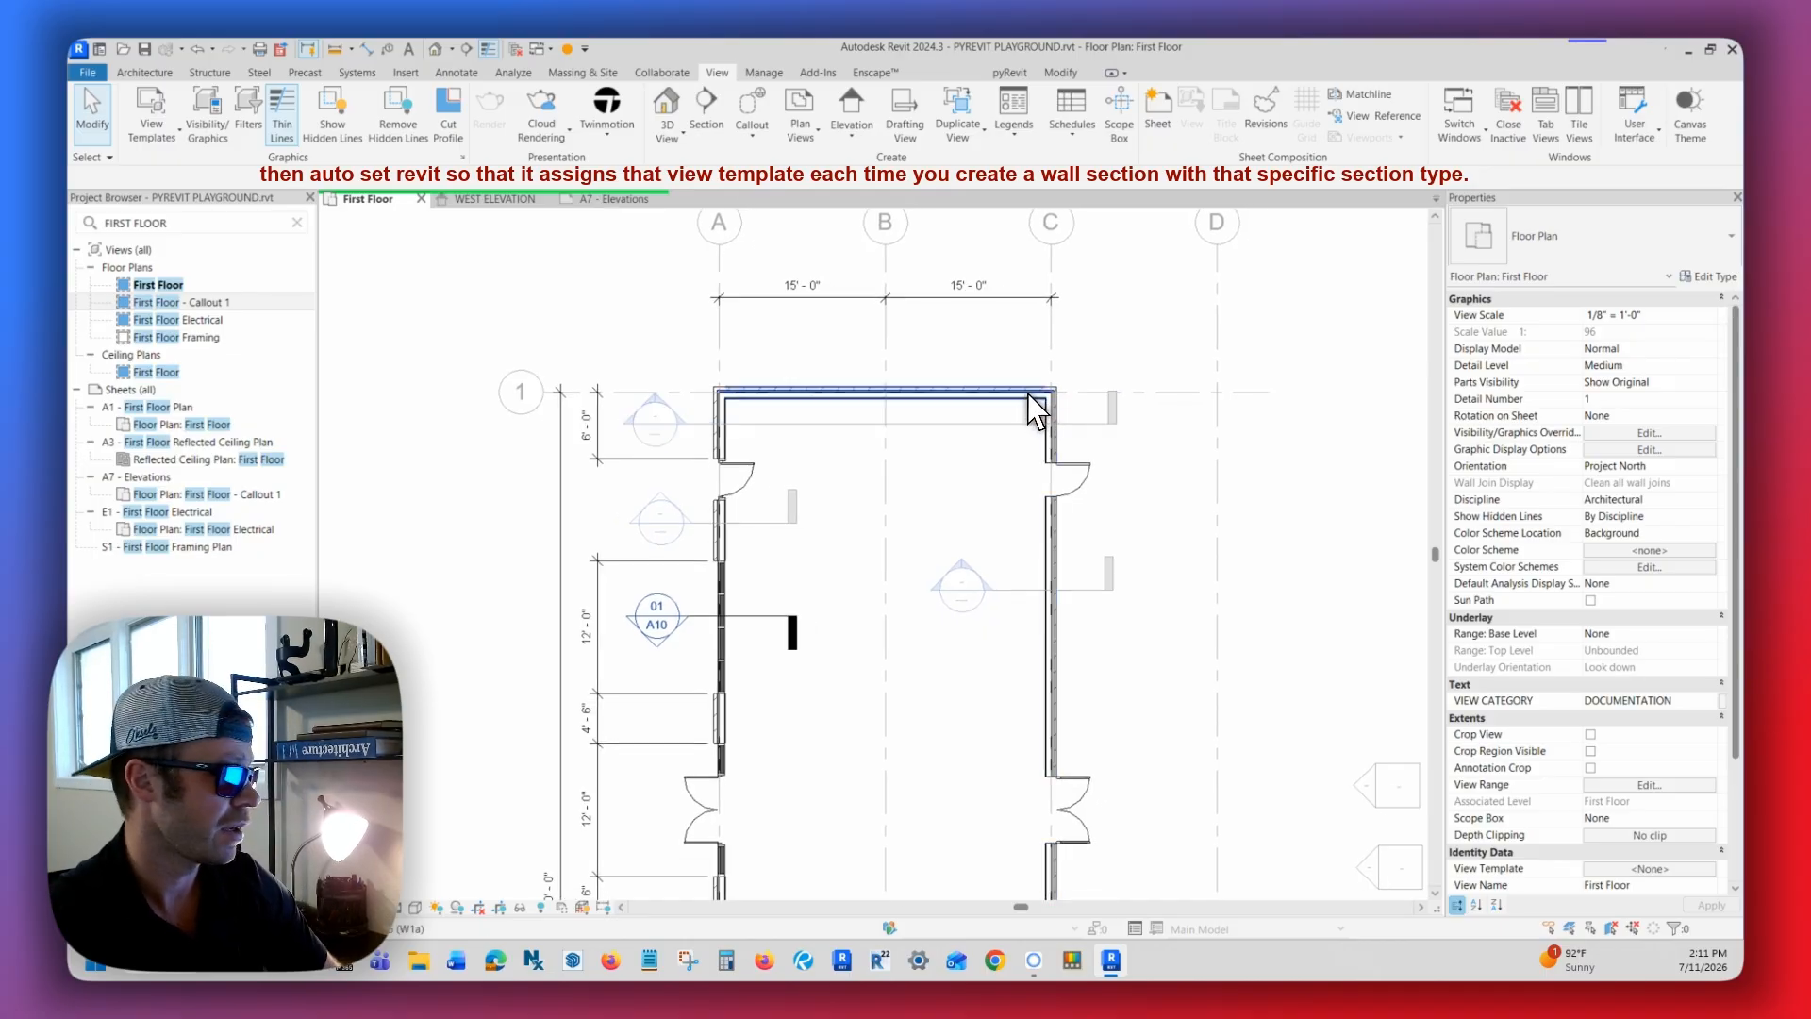
middle_drag(905, 432, 879, 441)
scroll(696, 514, up, 3)
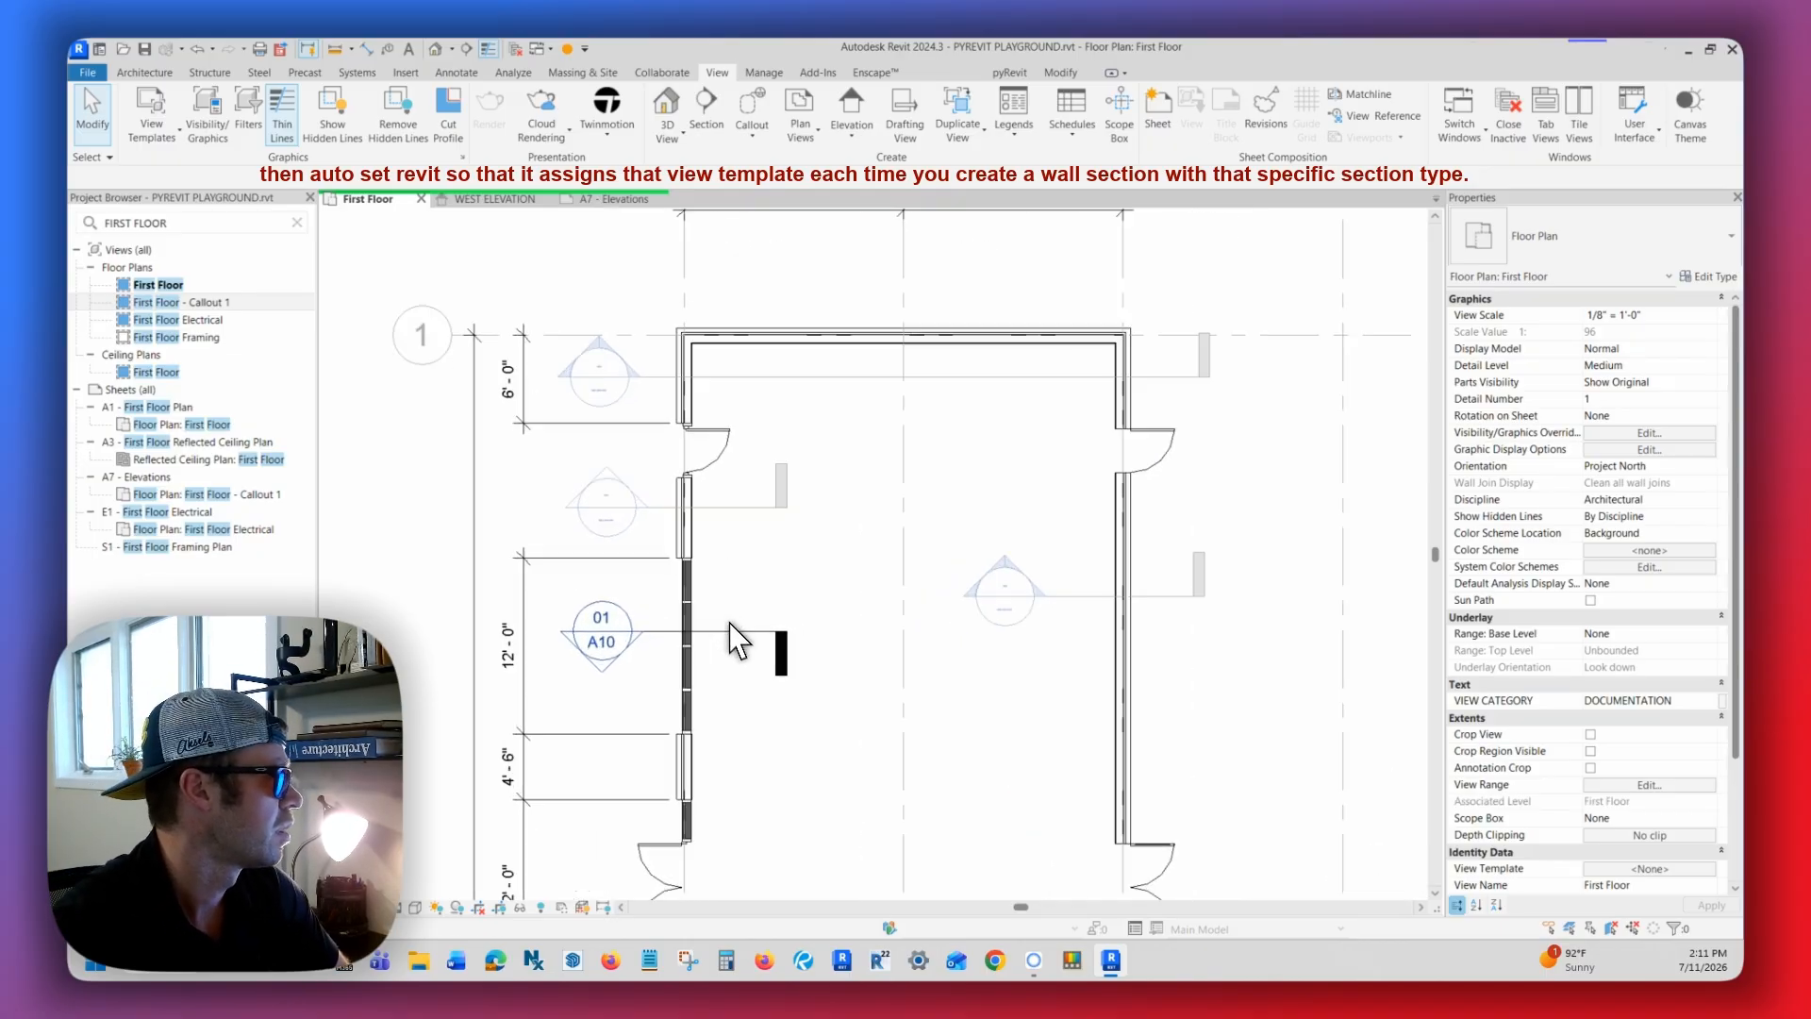
click(733, 480)
middle_drag(1015, 461, 1006, 523)
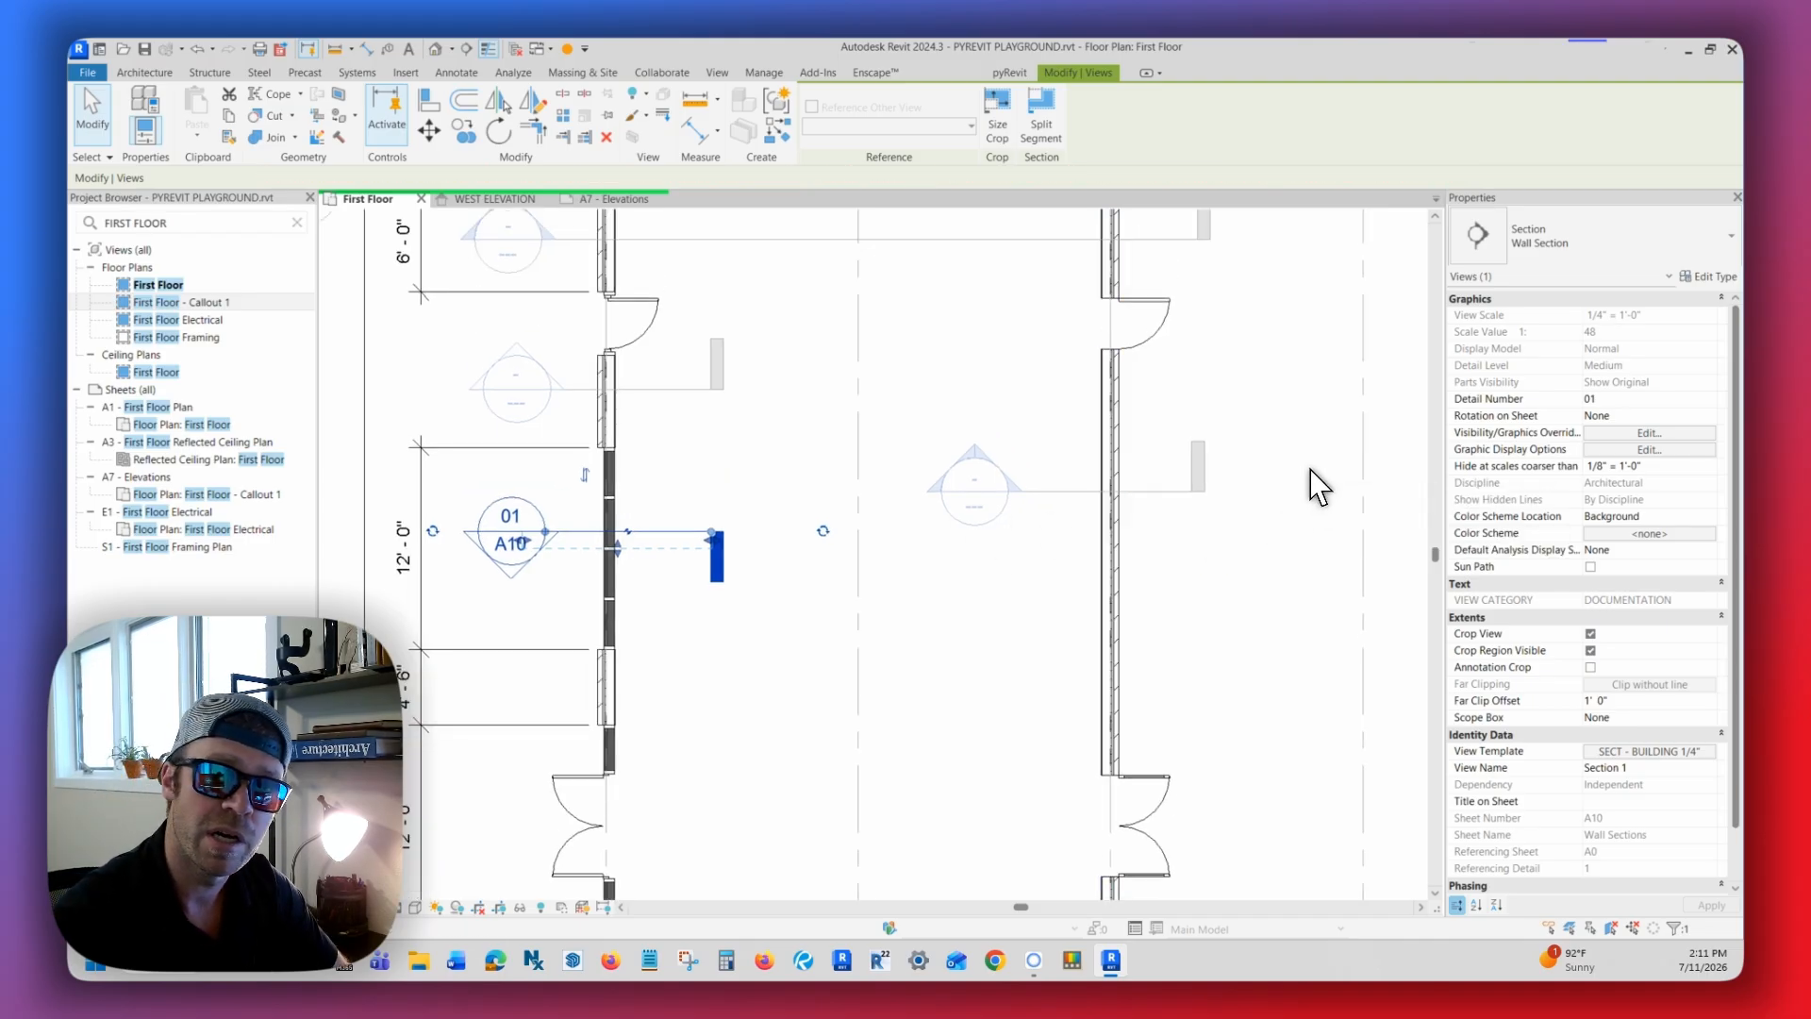
middle_drag(1290, 487, 1264, 488)
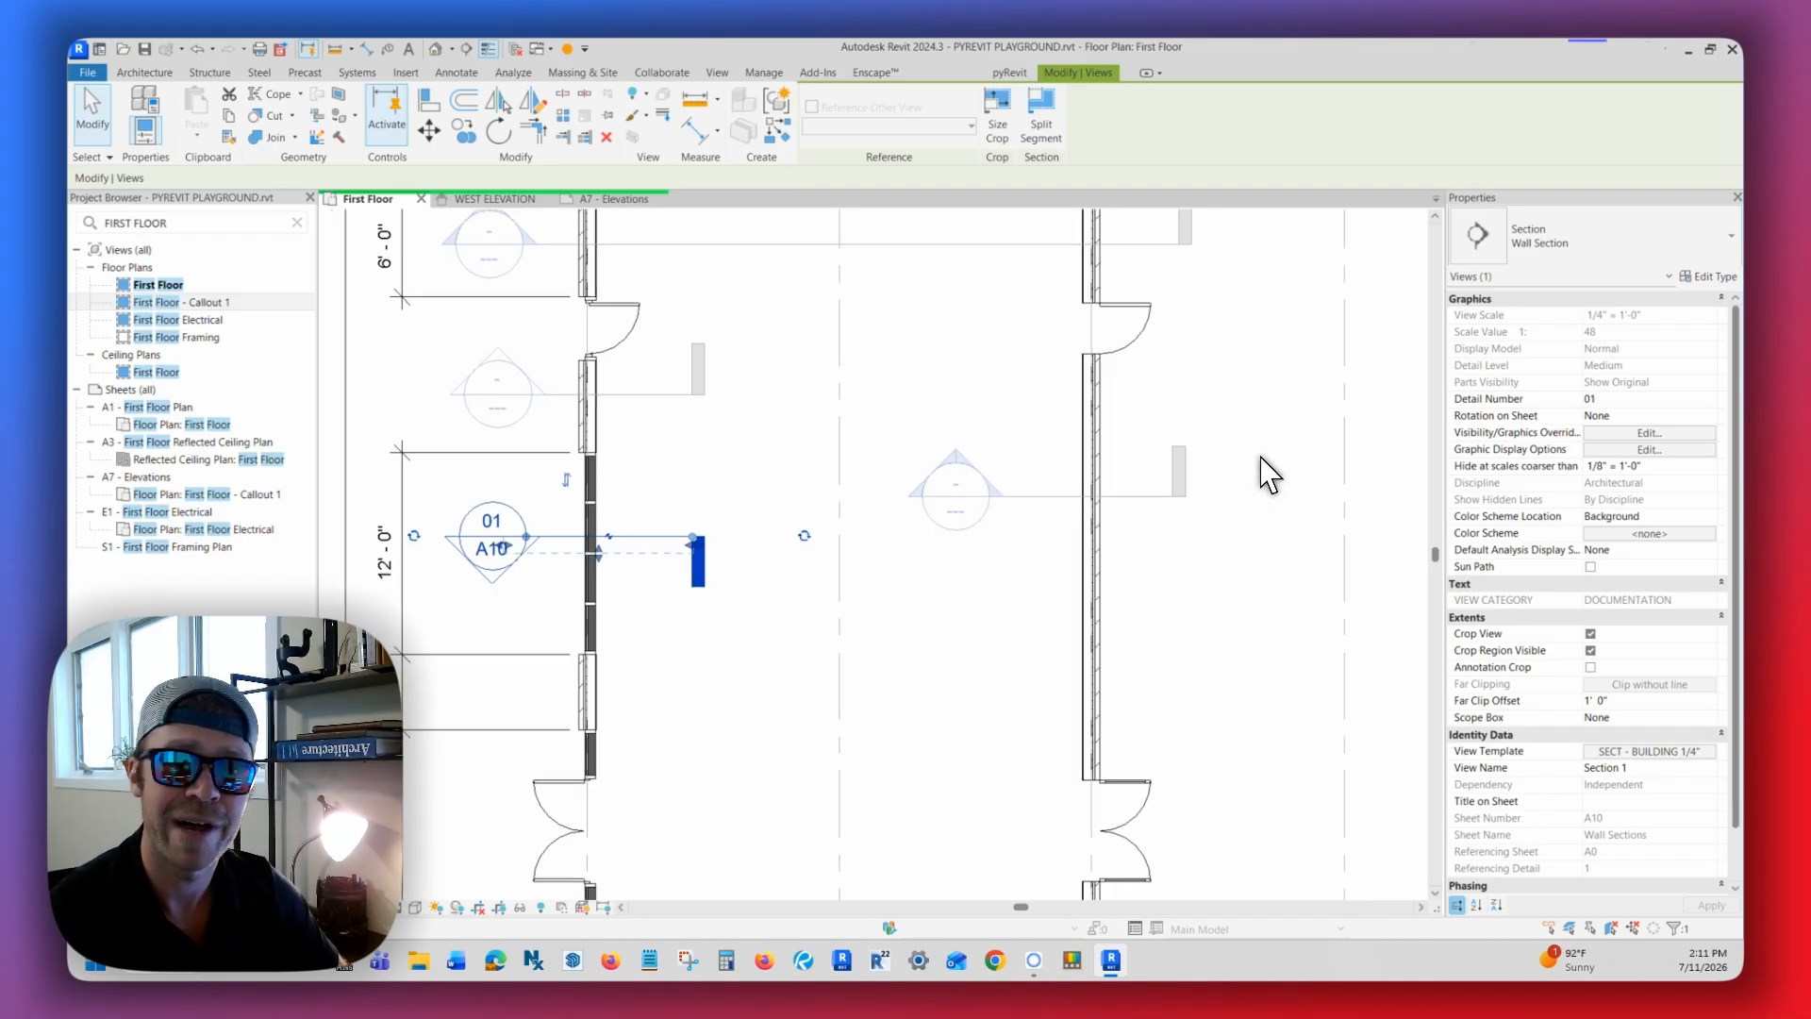
middle_drag(1245, 493, 1205, 494)
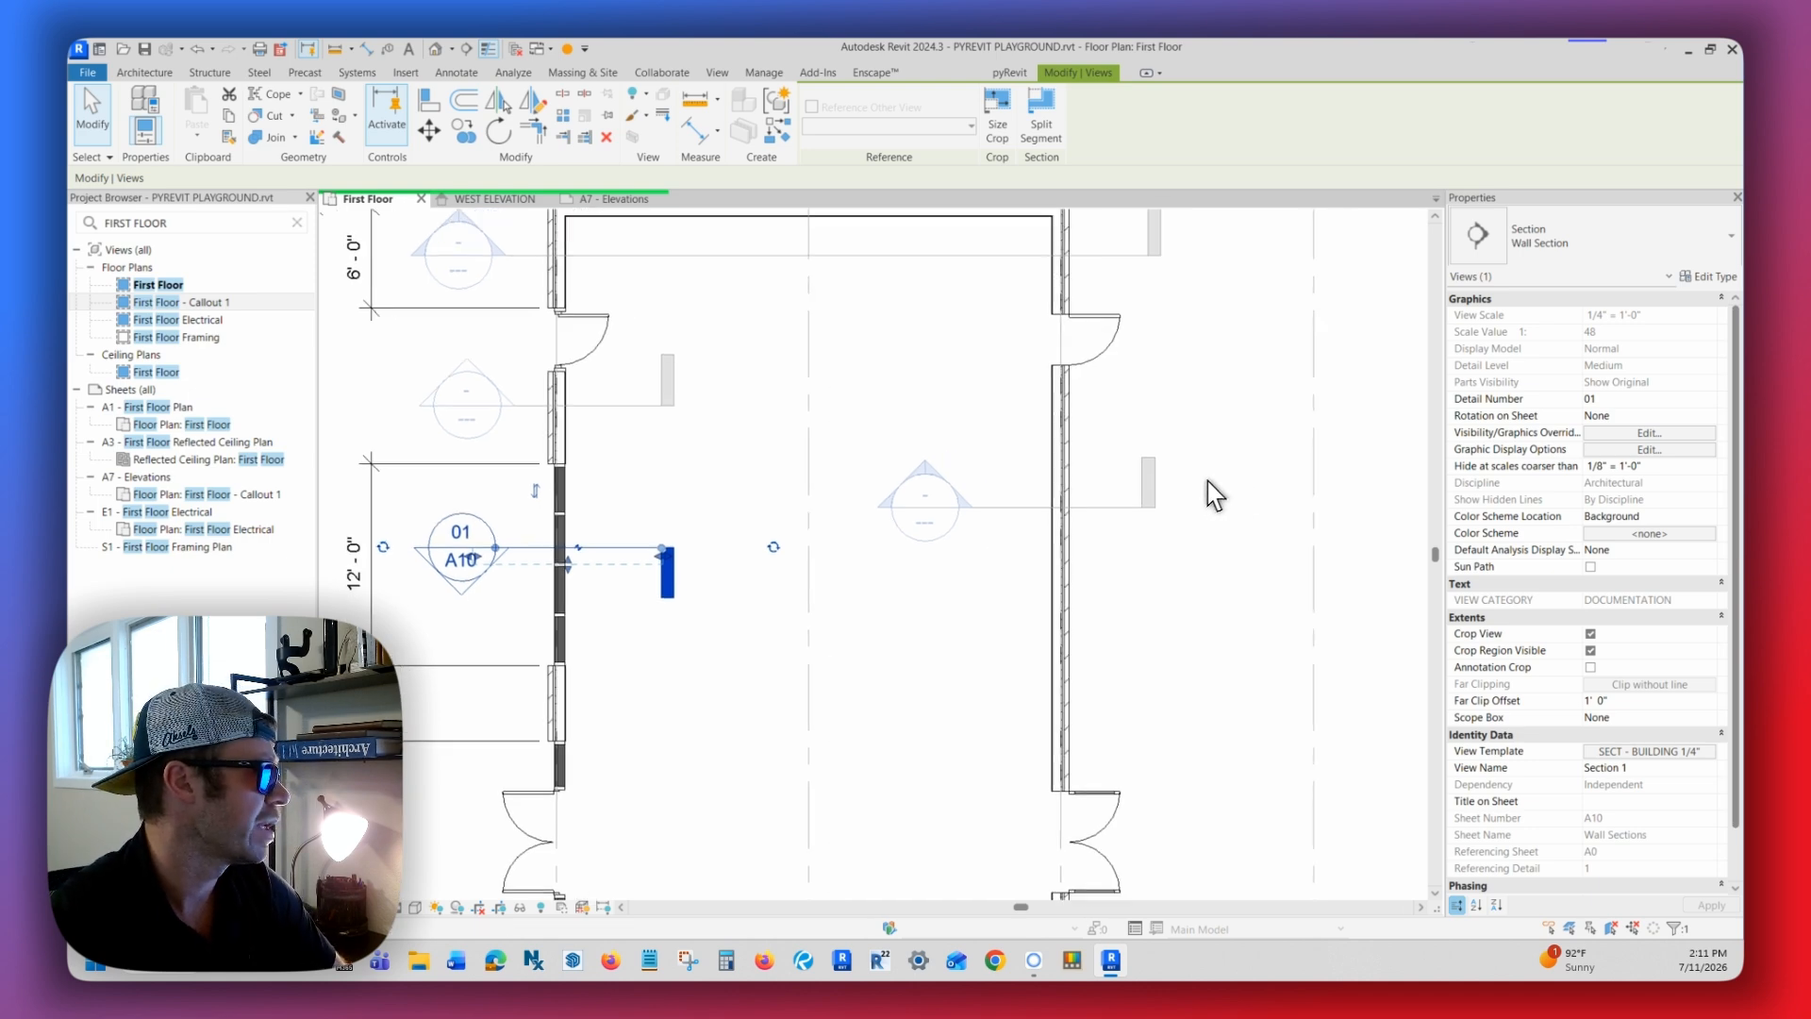
- Select the building section crossing the grid C wall, review its properties, and clear the selection
click(1081, 510)
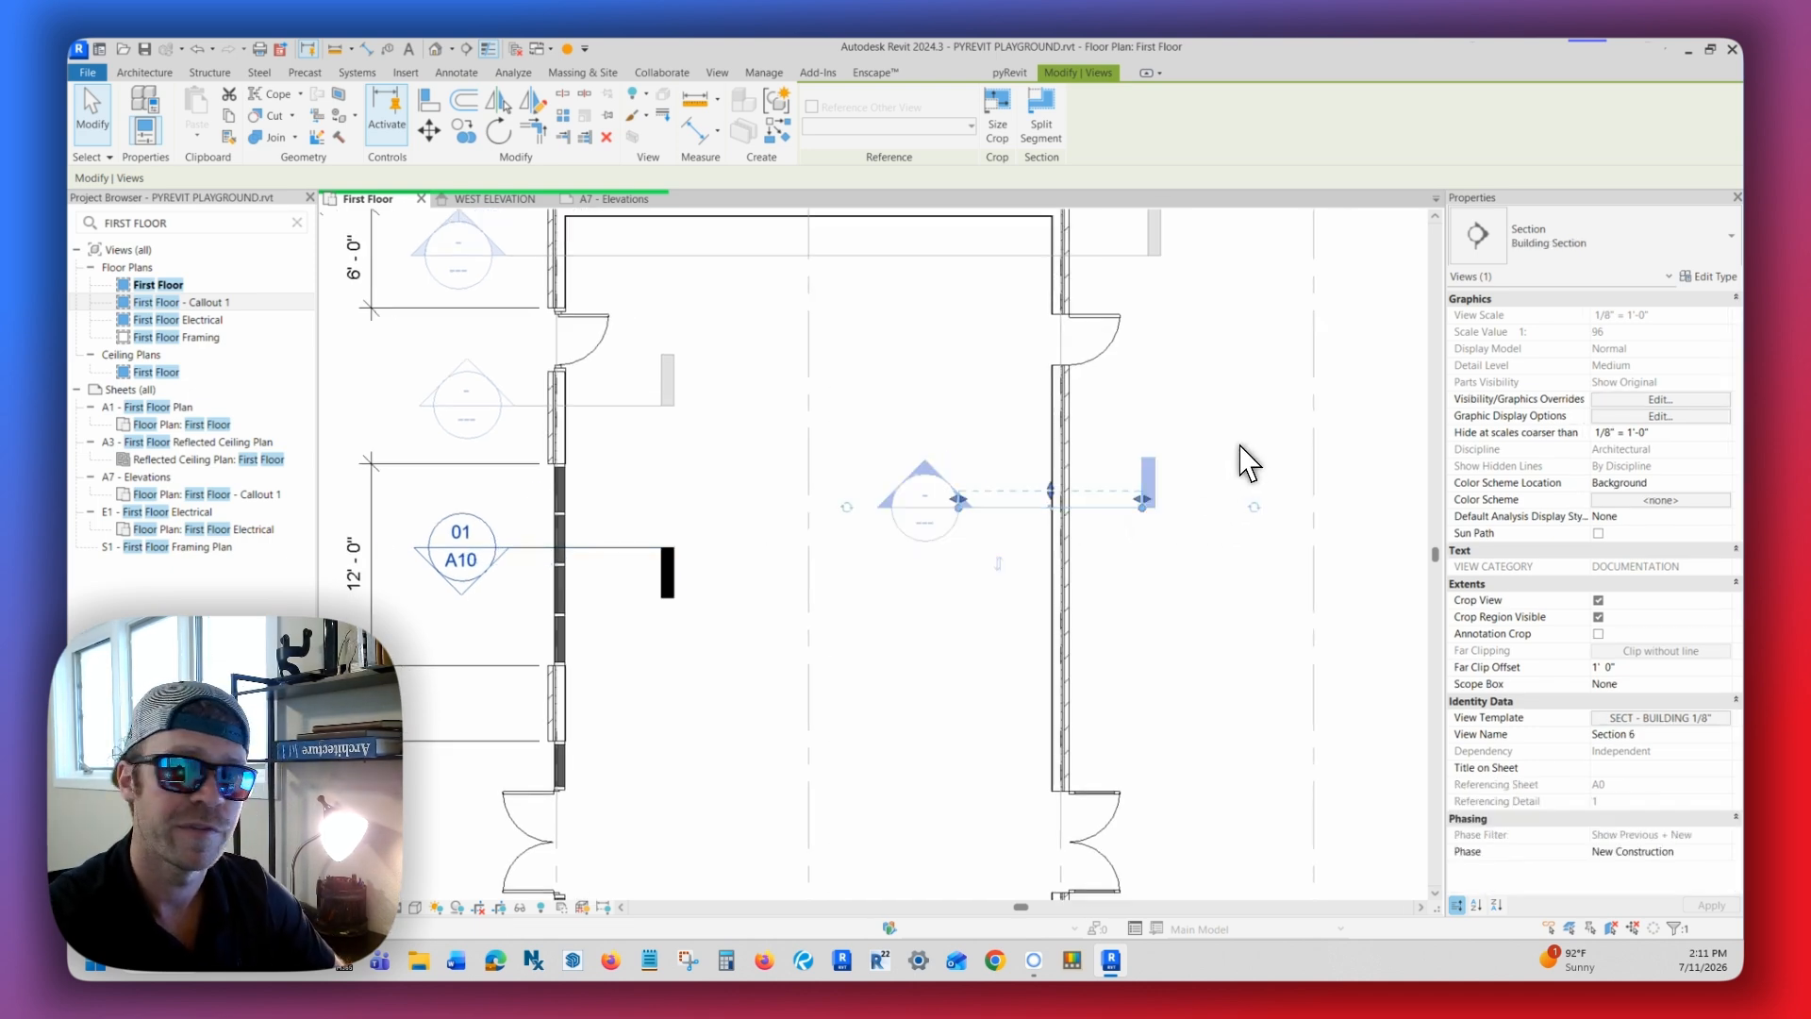
middle_drag(1229, 457, 1170, 566)
click(1170, 608)
middle_drag(1024, 535, 1203, 428)
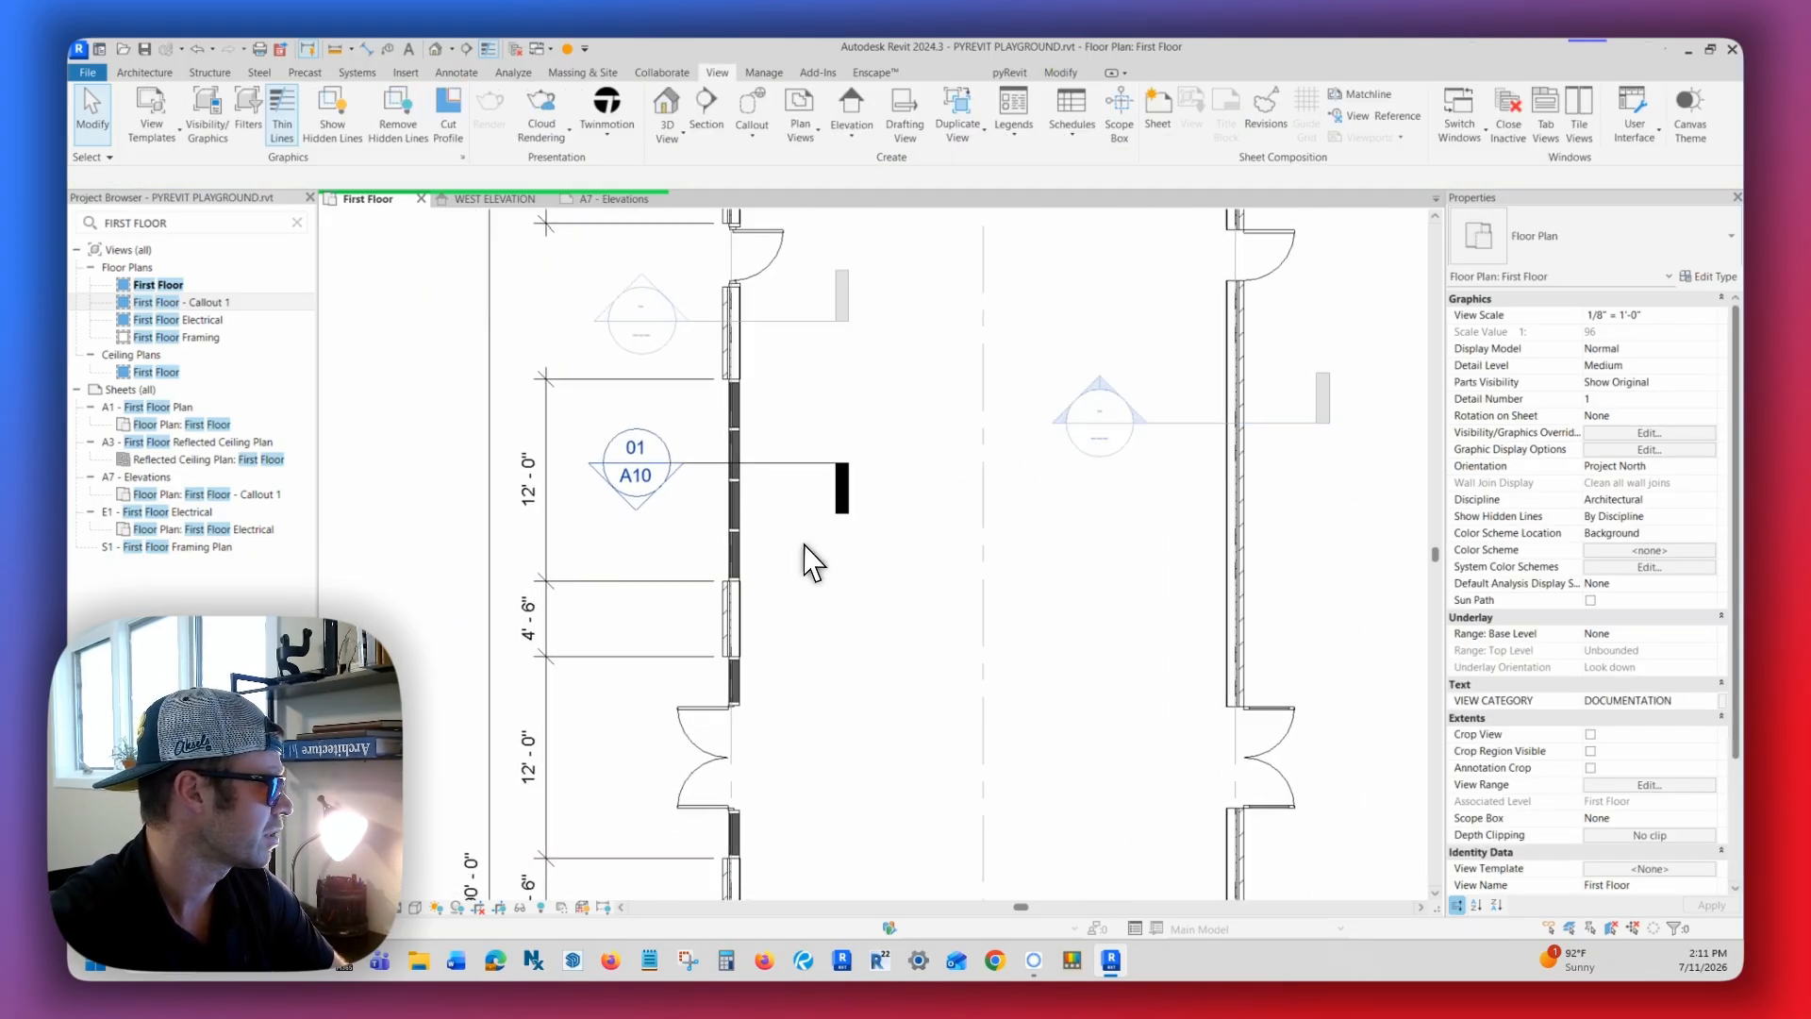
- Extend the view depth of wall section 01/A10 to about 3' 1 1/2" from its cut line
click(804, 464)
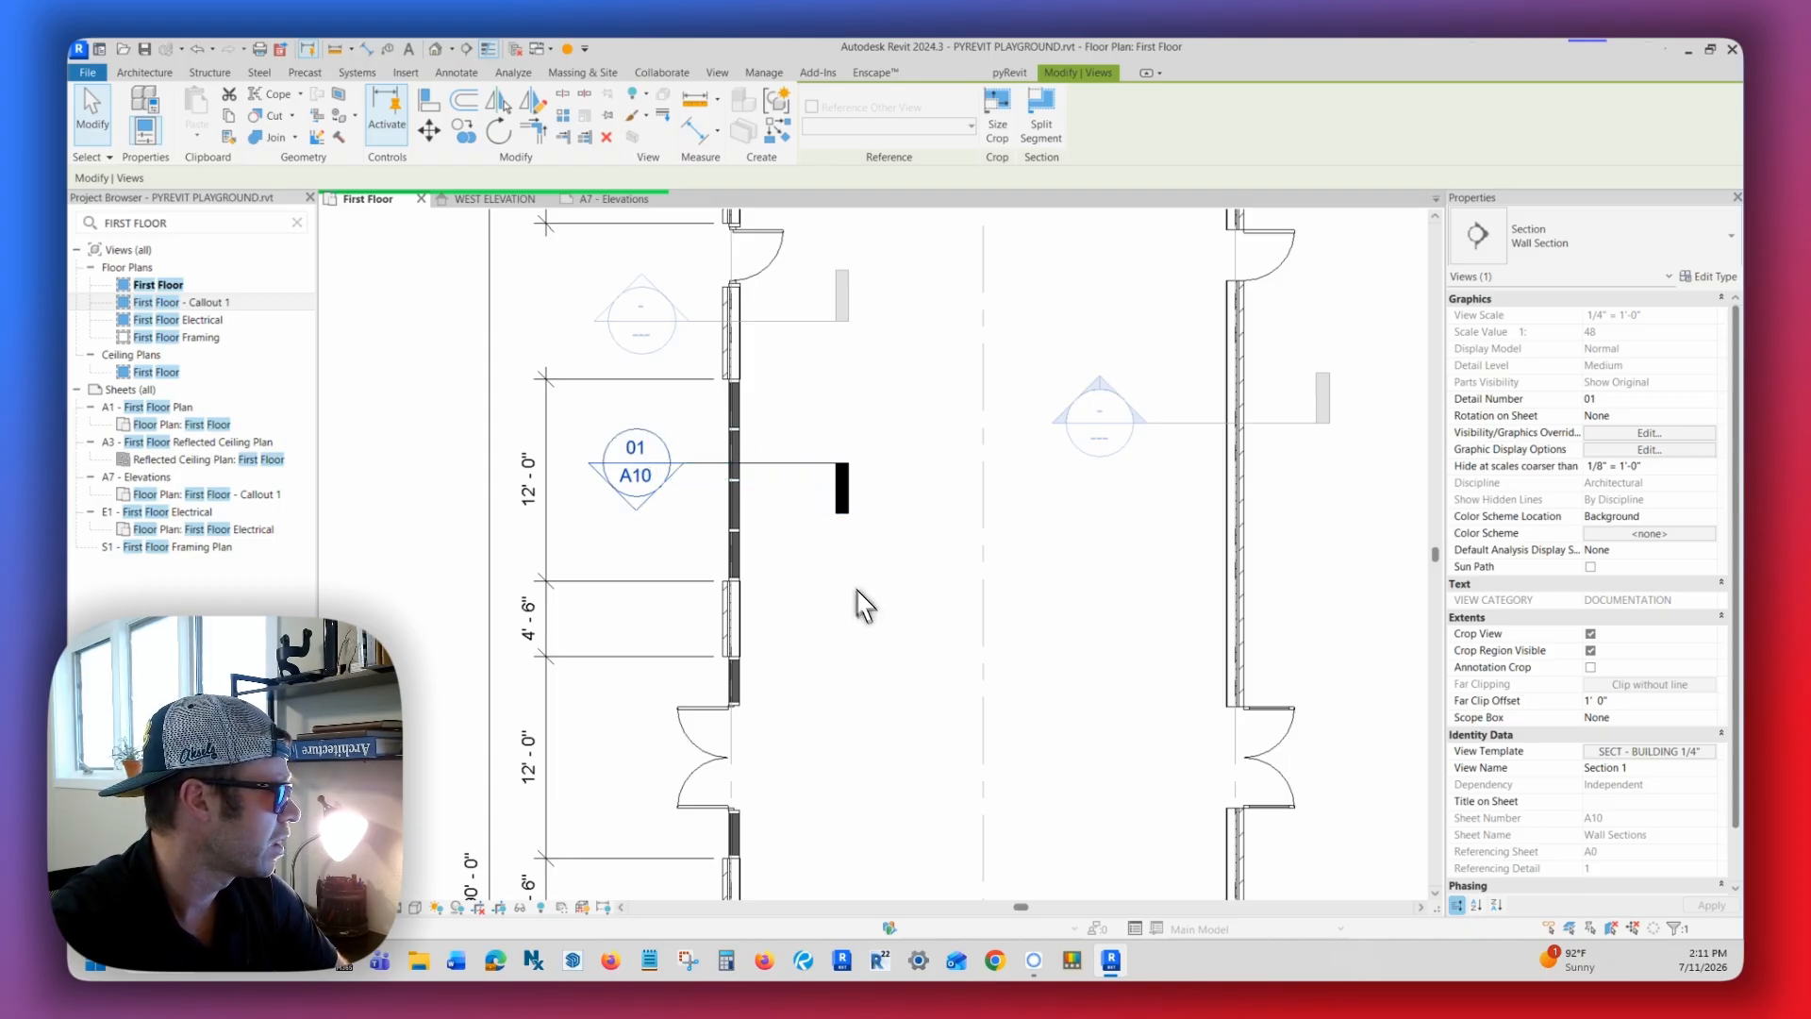
scroll(915, 627, up, 1)
scroll(821, 566, down, 3)
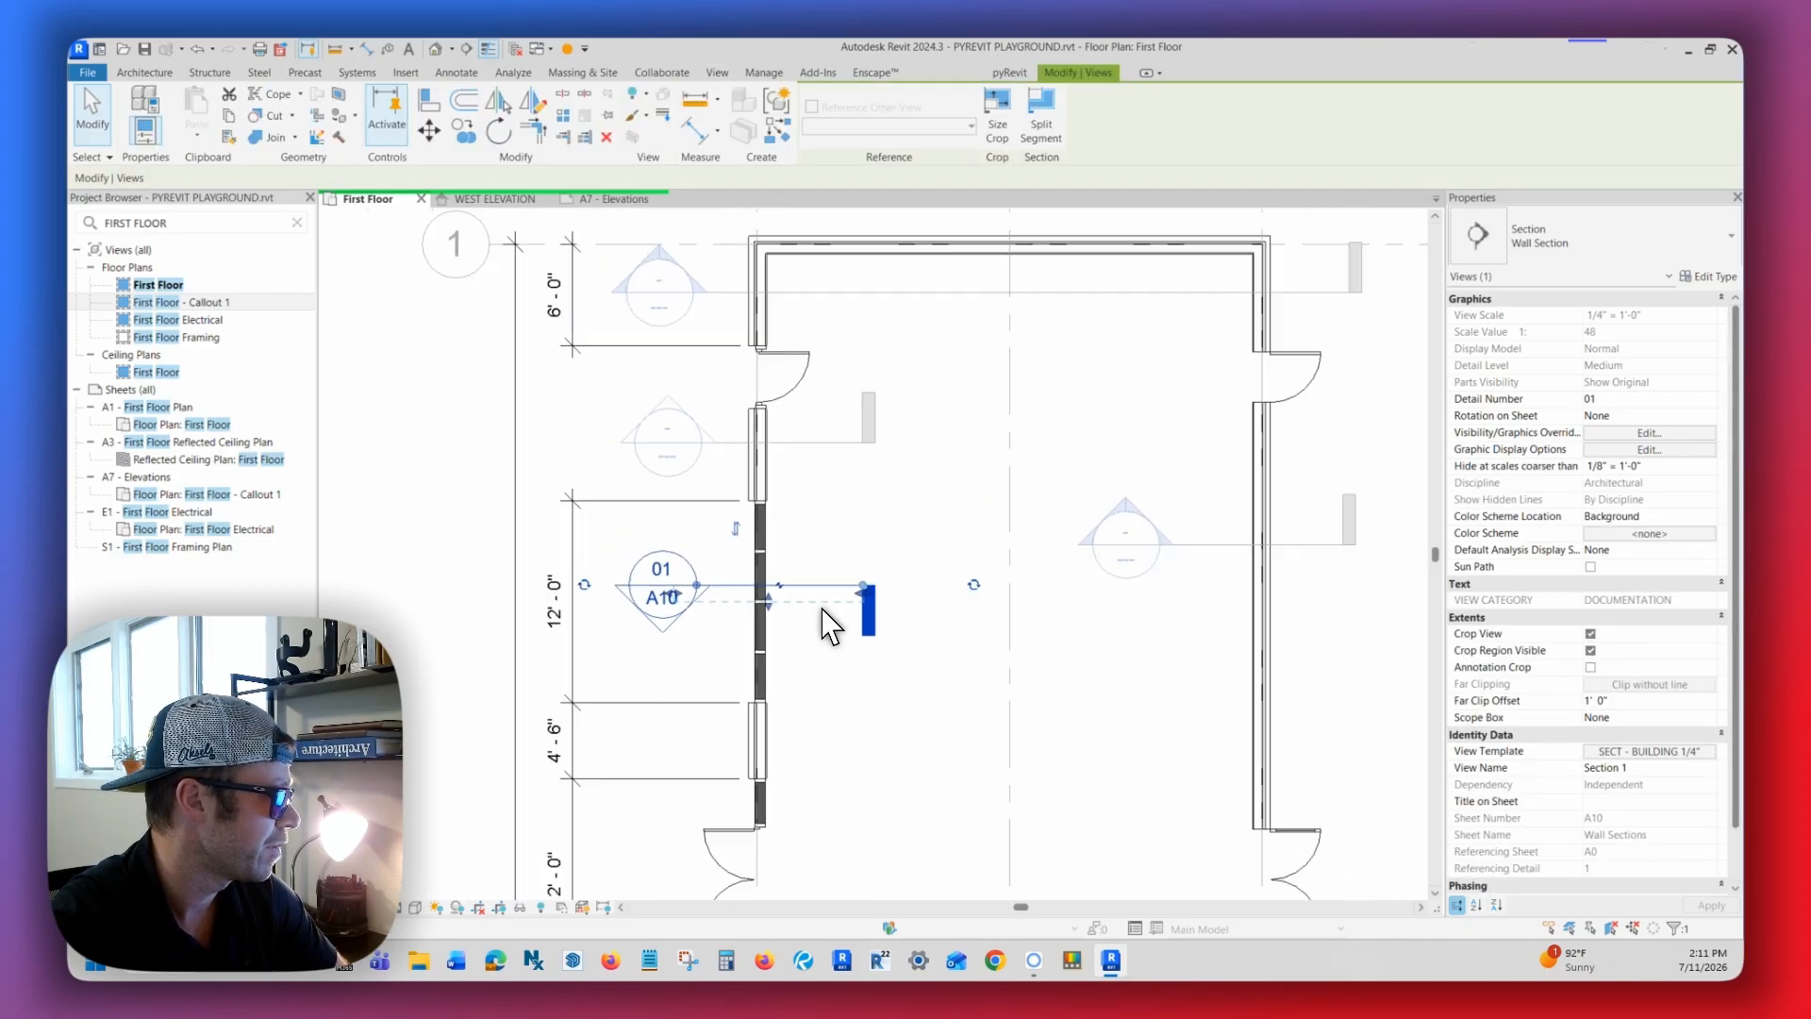
scroll(849, 641, up, 4)
middle_drag(873, 666, 853, 639)
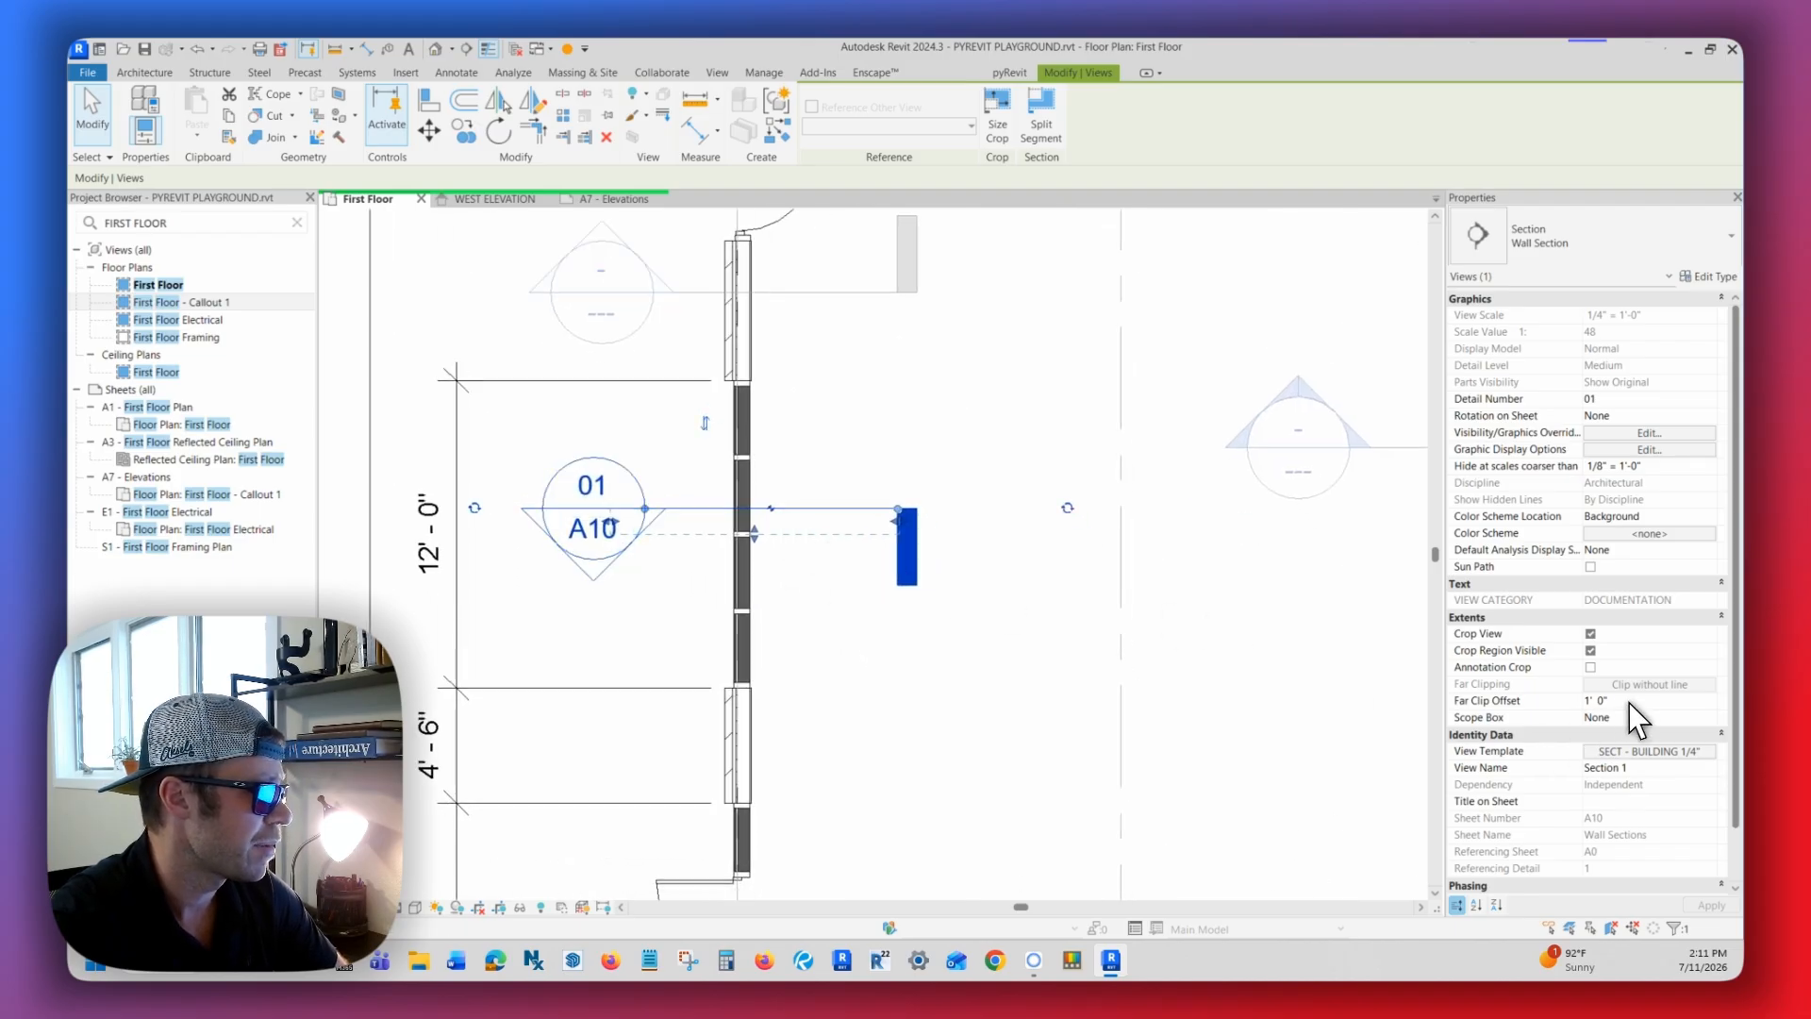
drag(754, 535, 751, 587)
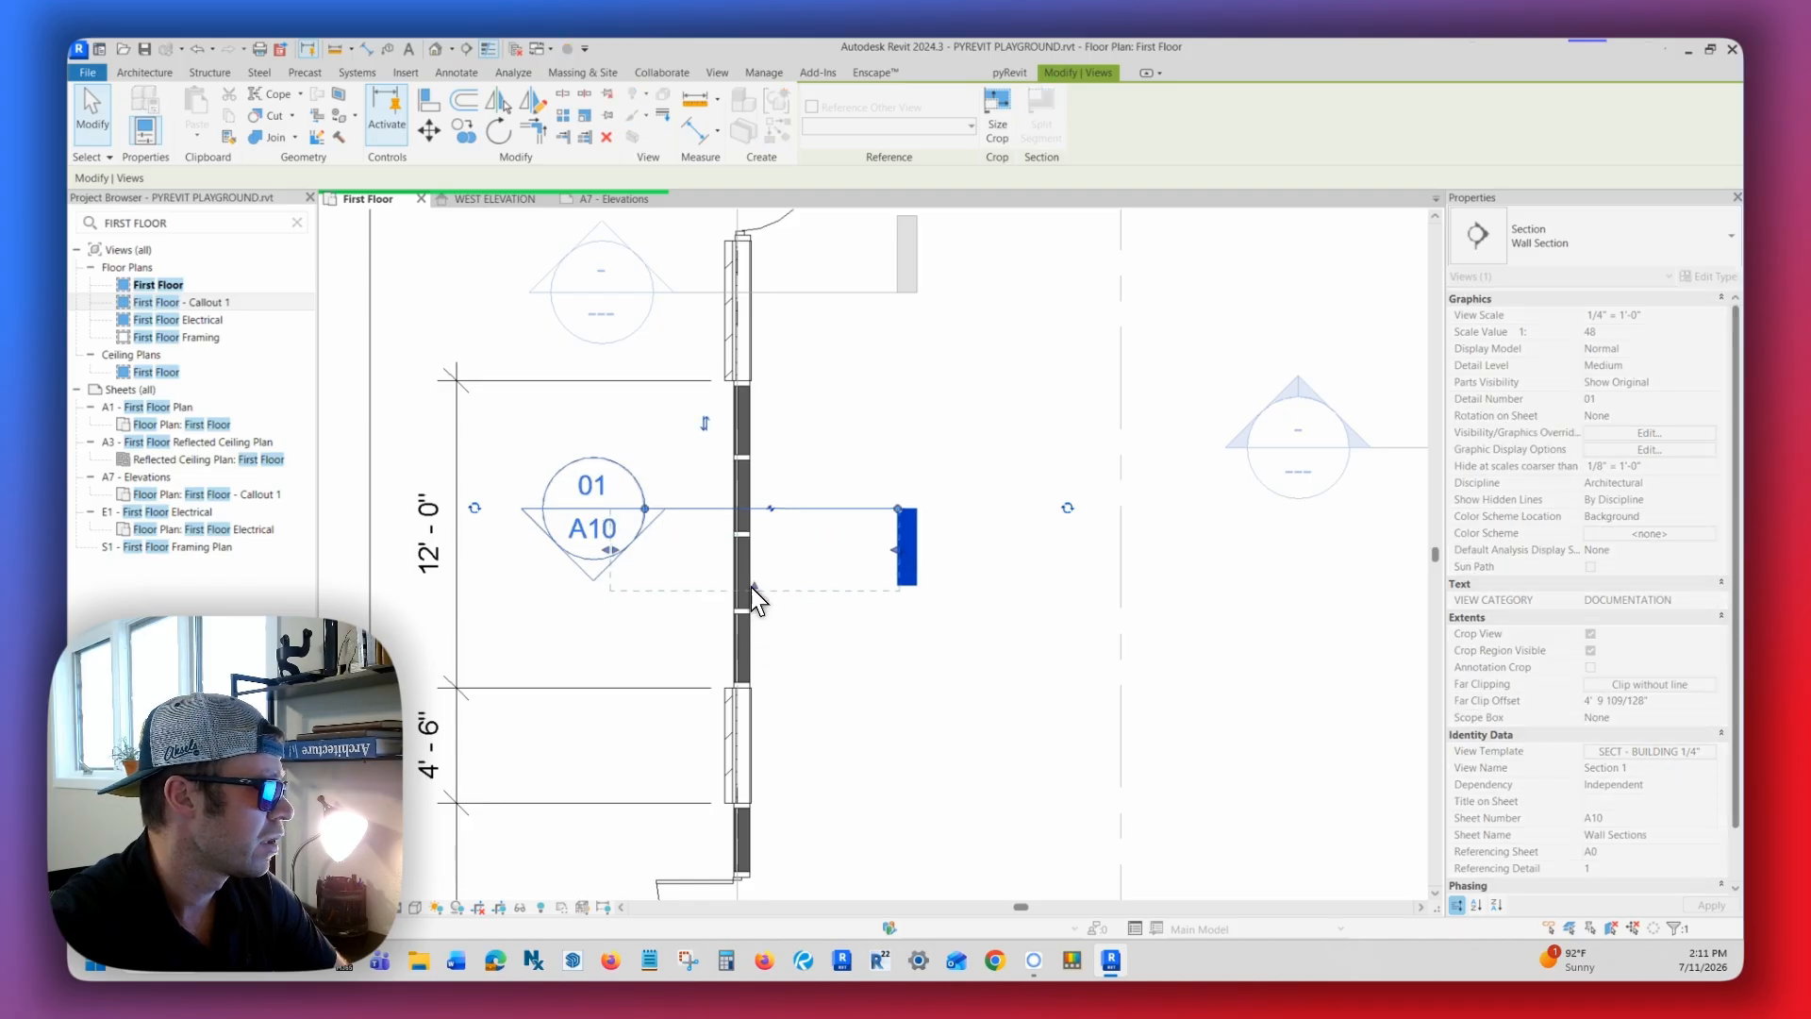
- Set the Far Clip Offset of wall section 01/A10 to 1' 0"
click(1673, 704)
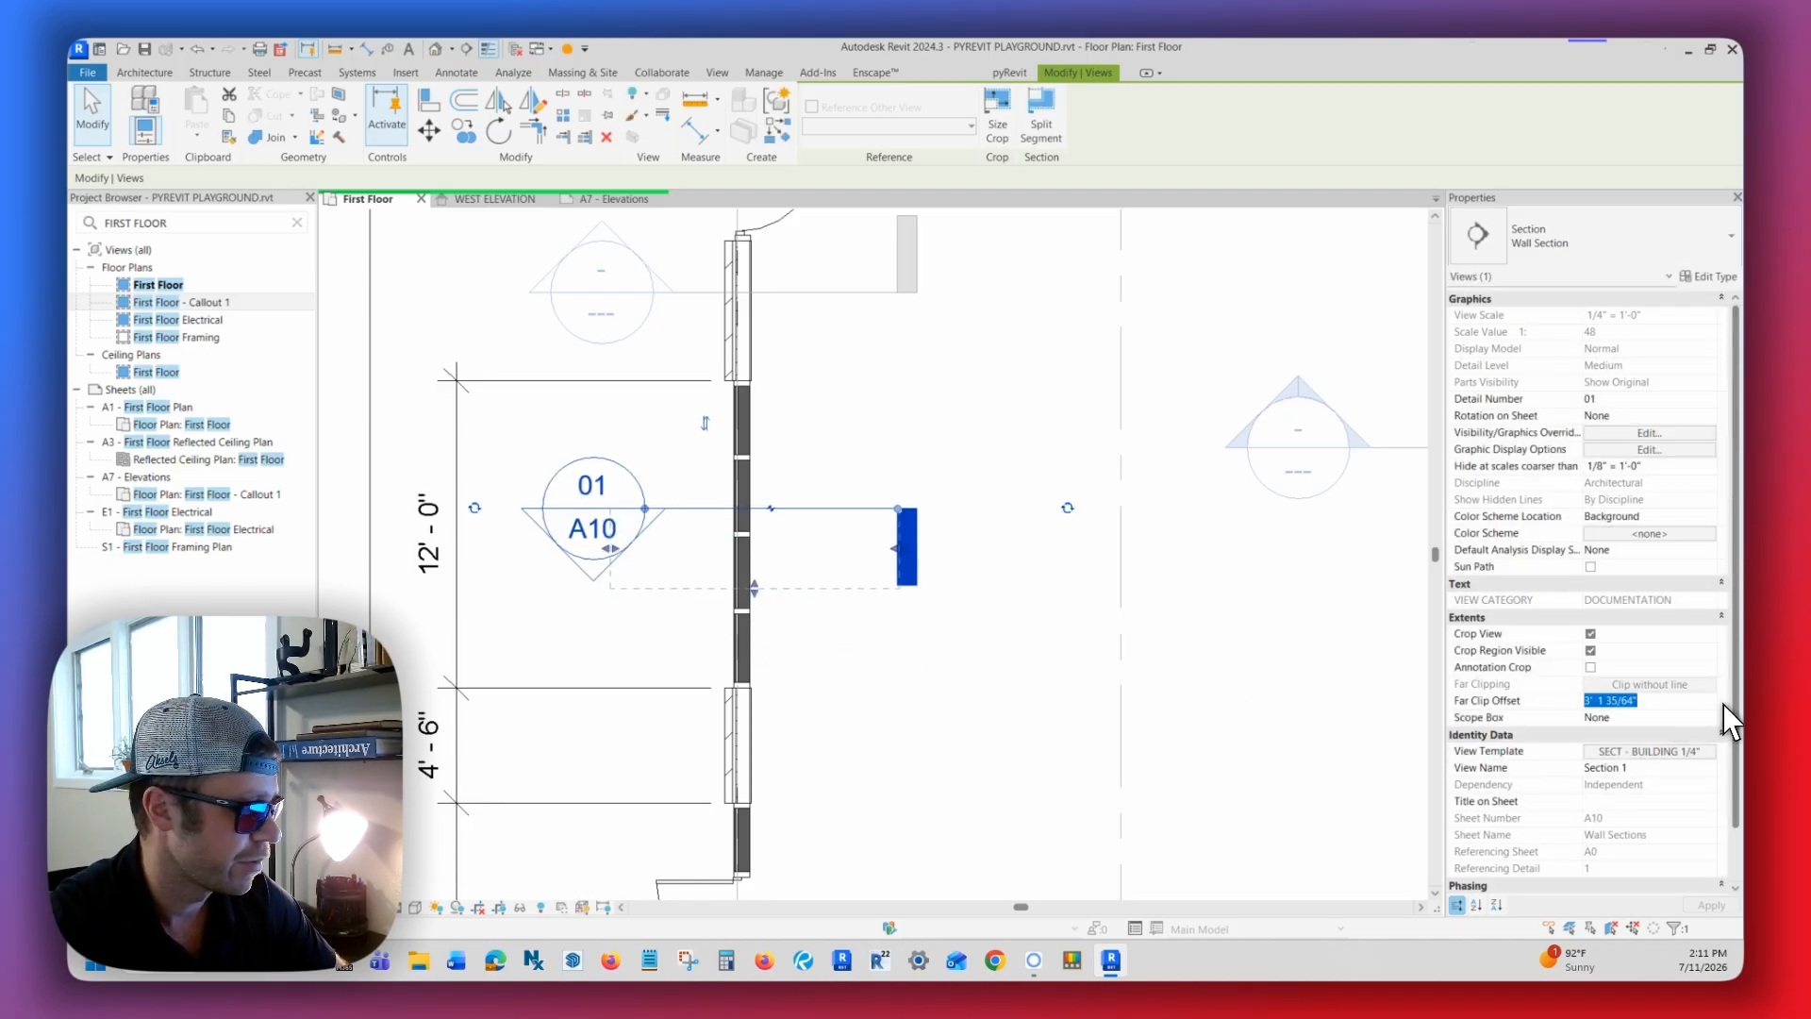
text(1' 0")
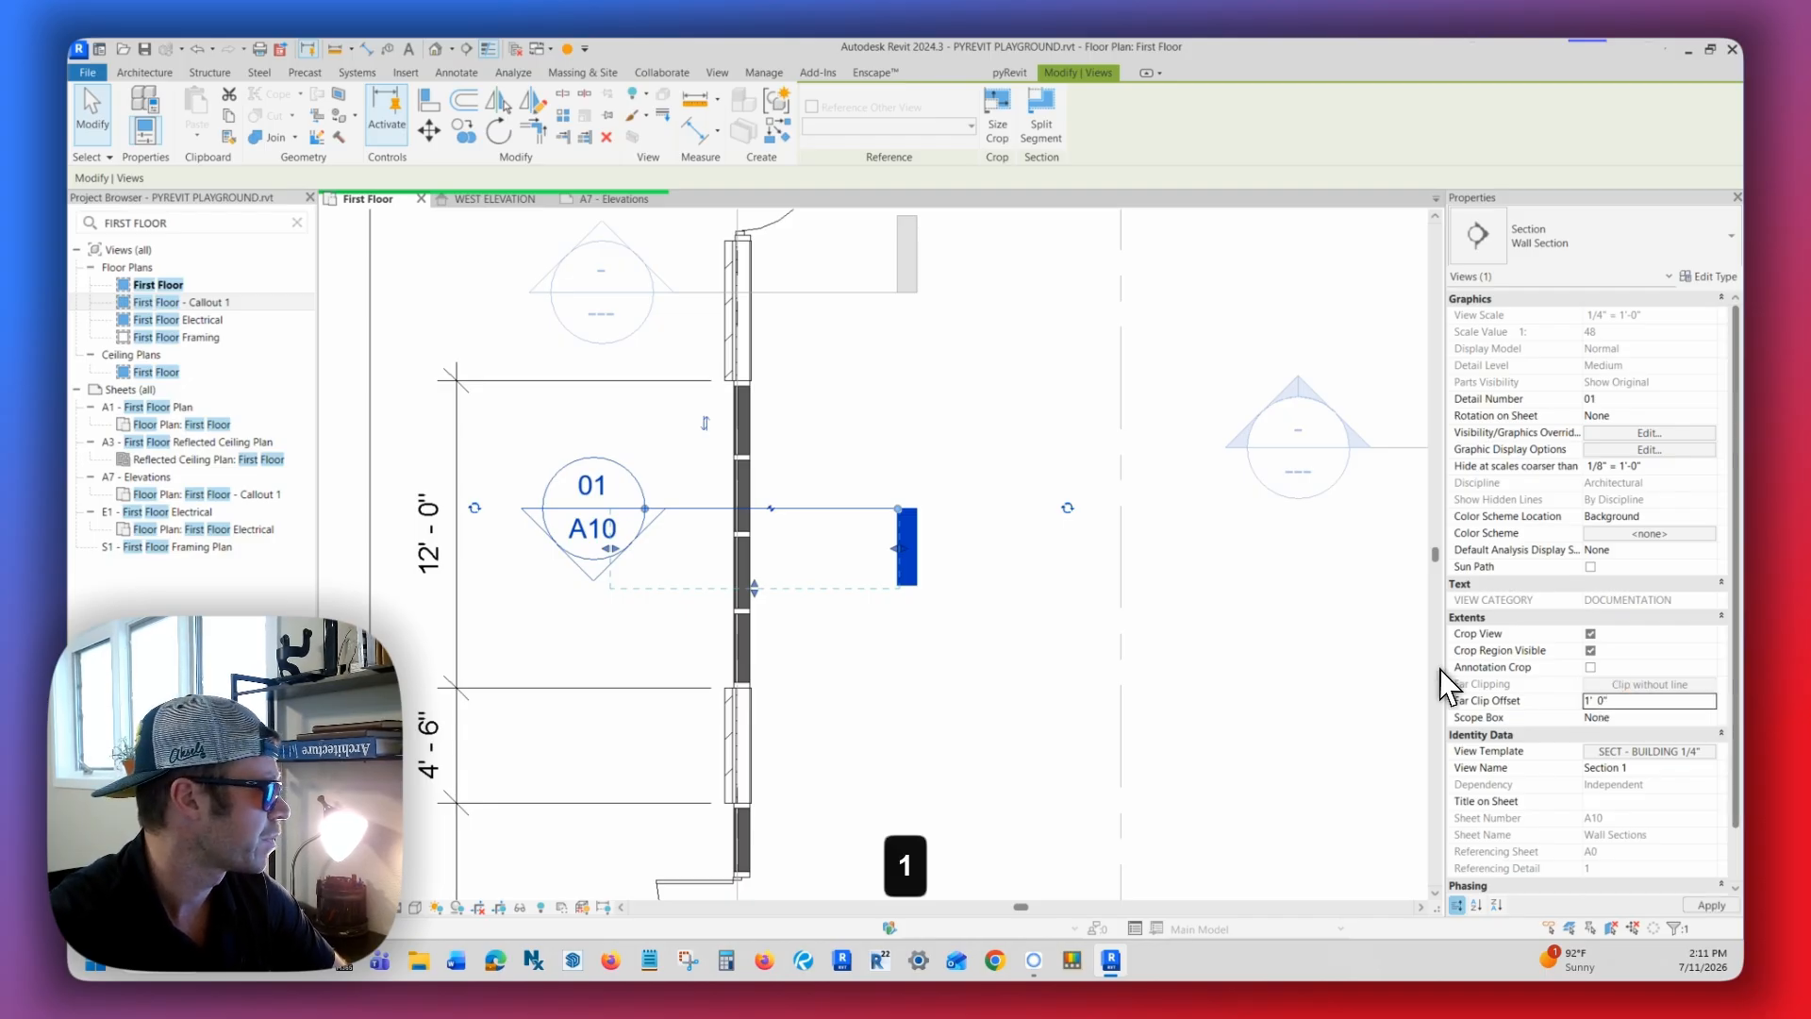
key(Return)
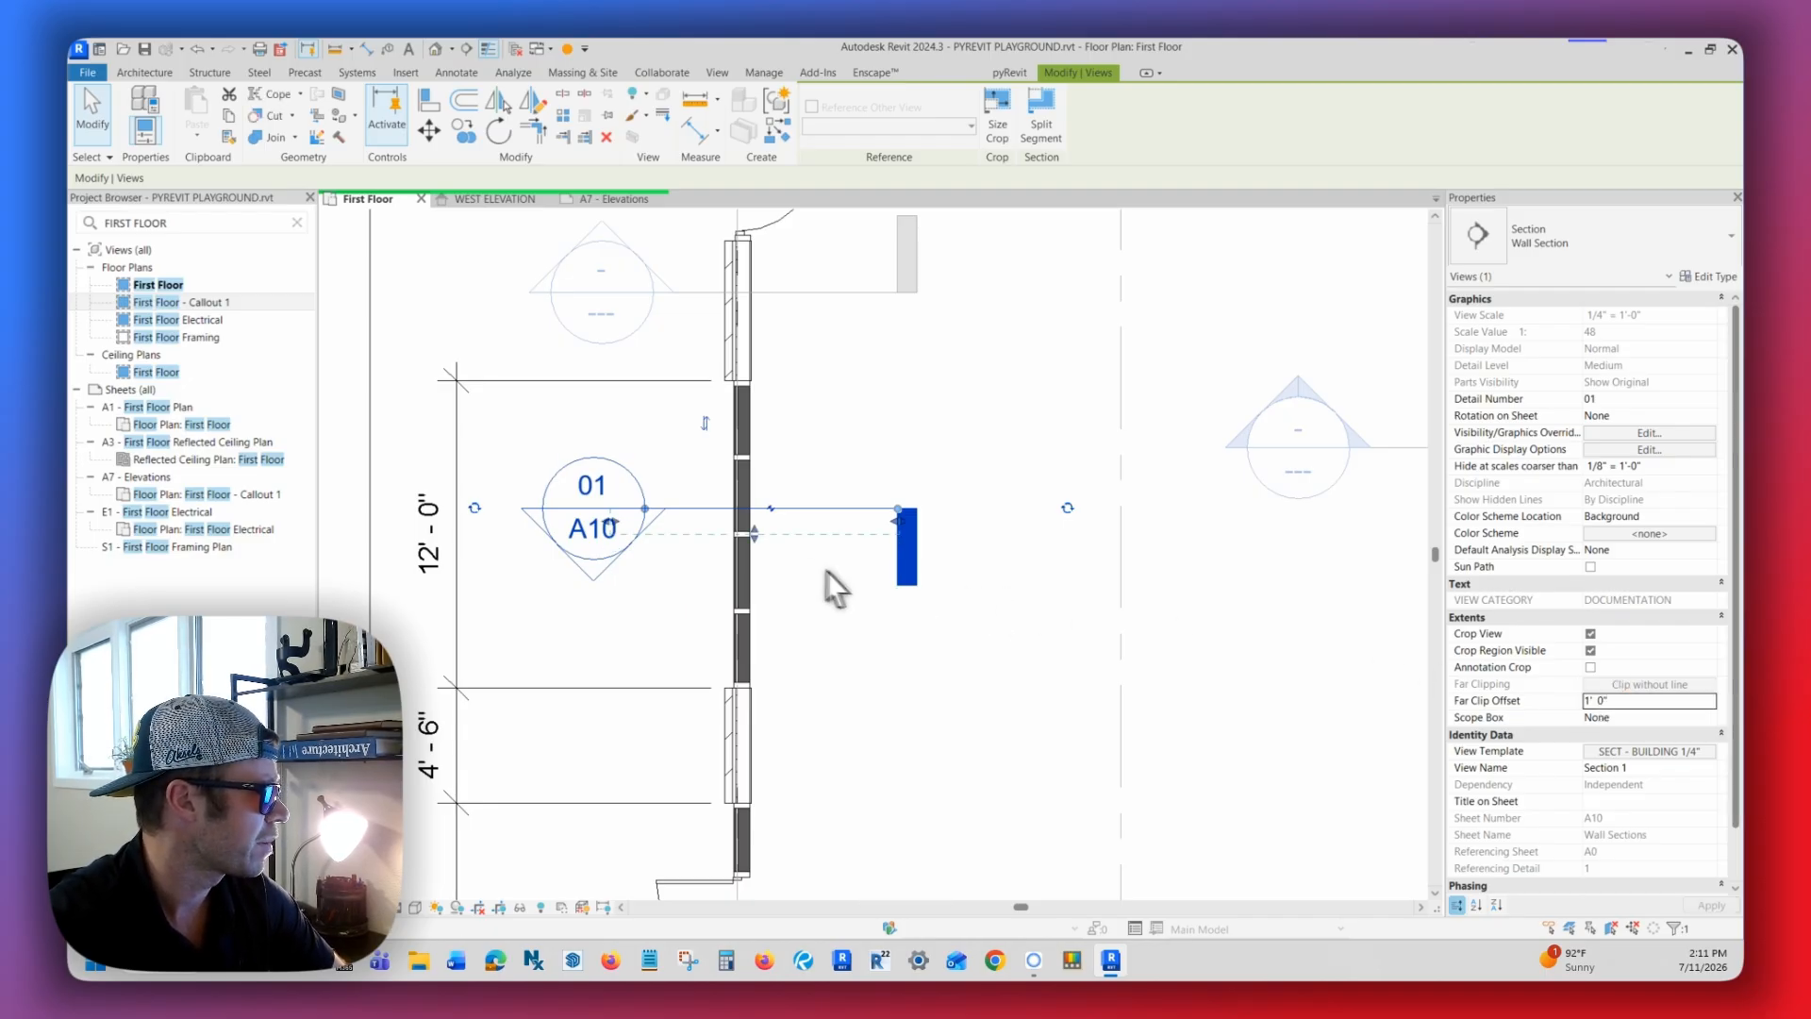
middle_drag(967, 668, 849, 614)
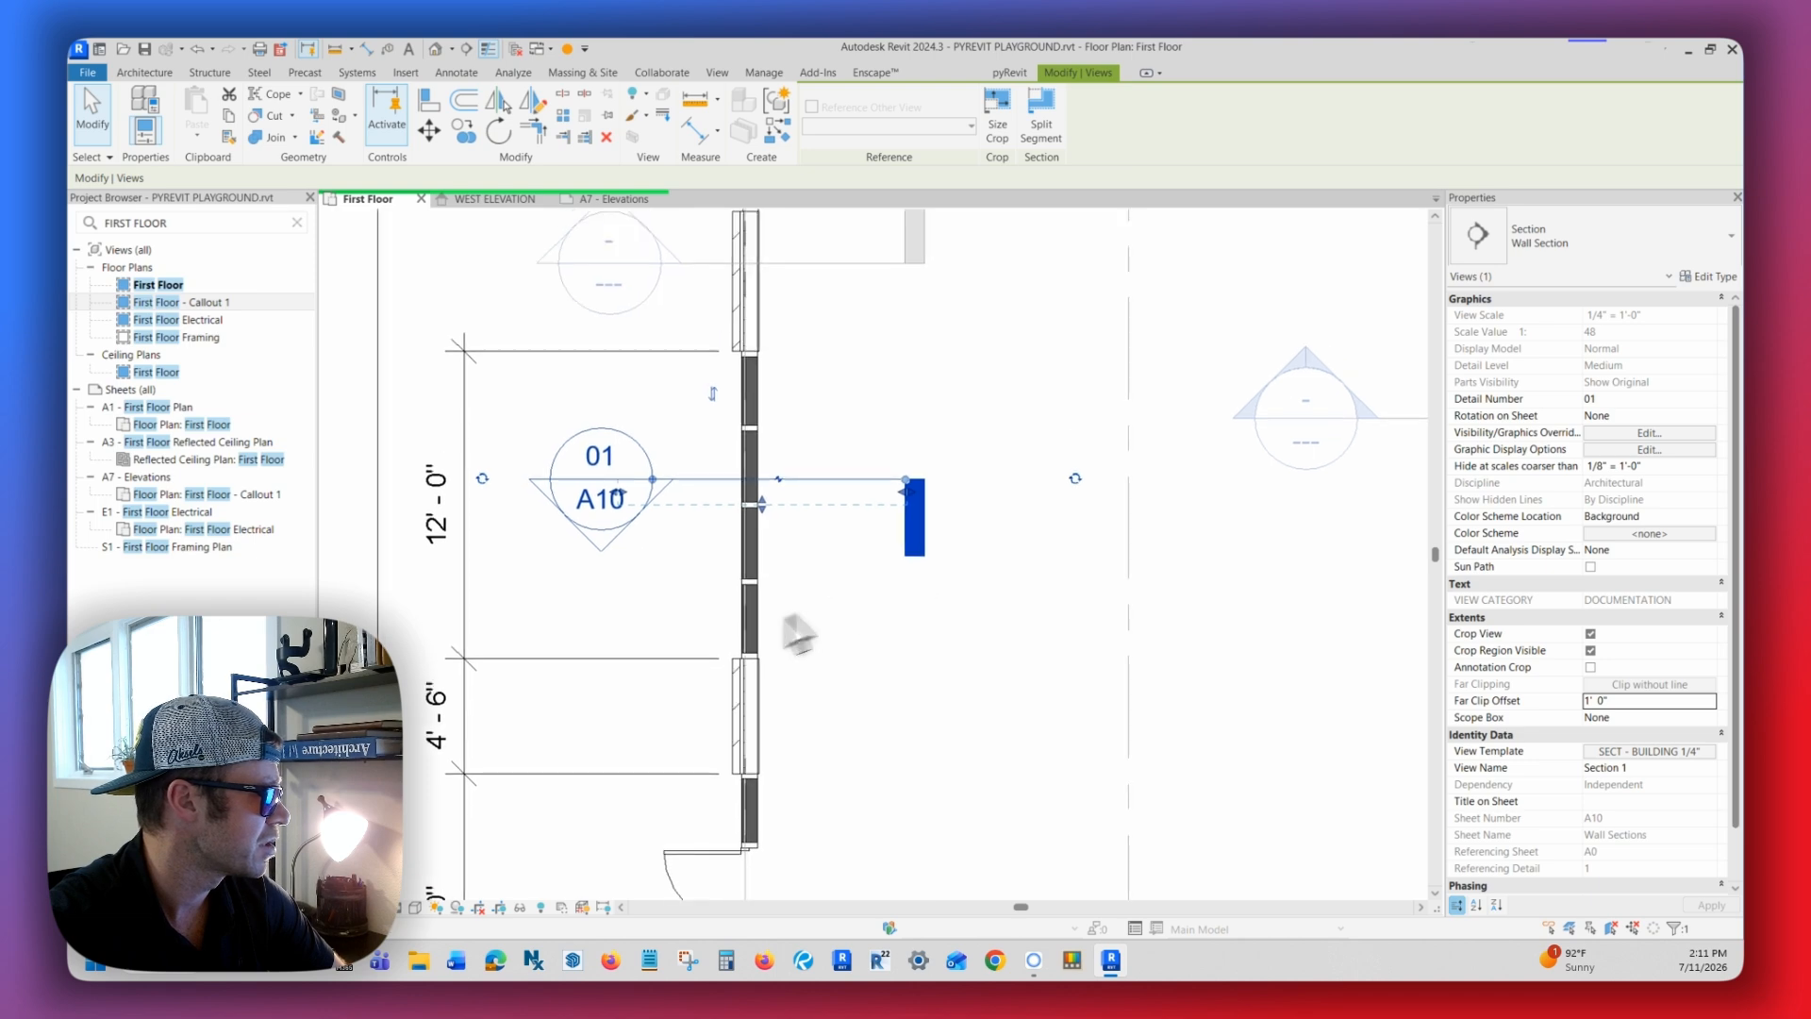
middle_drag(853, 840, 890, 656)
middle_drag(791, 401, 752, 609)
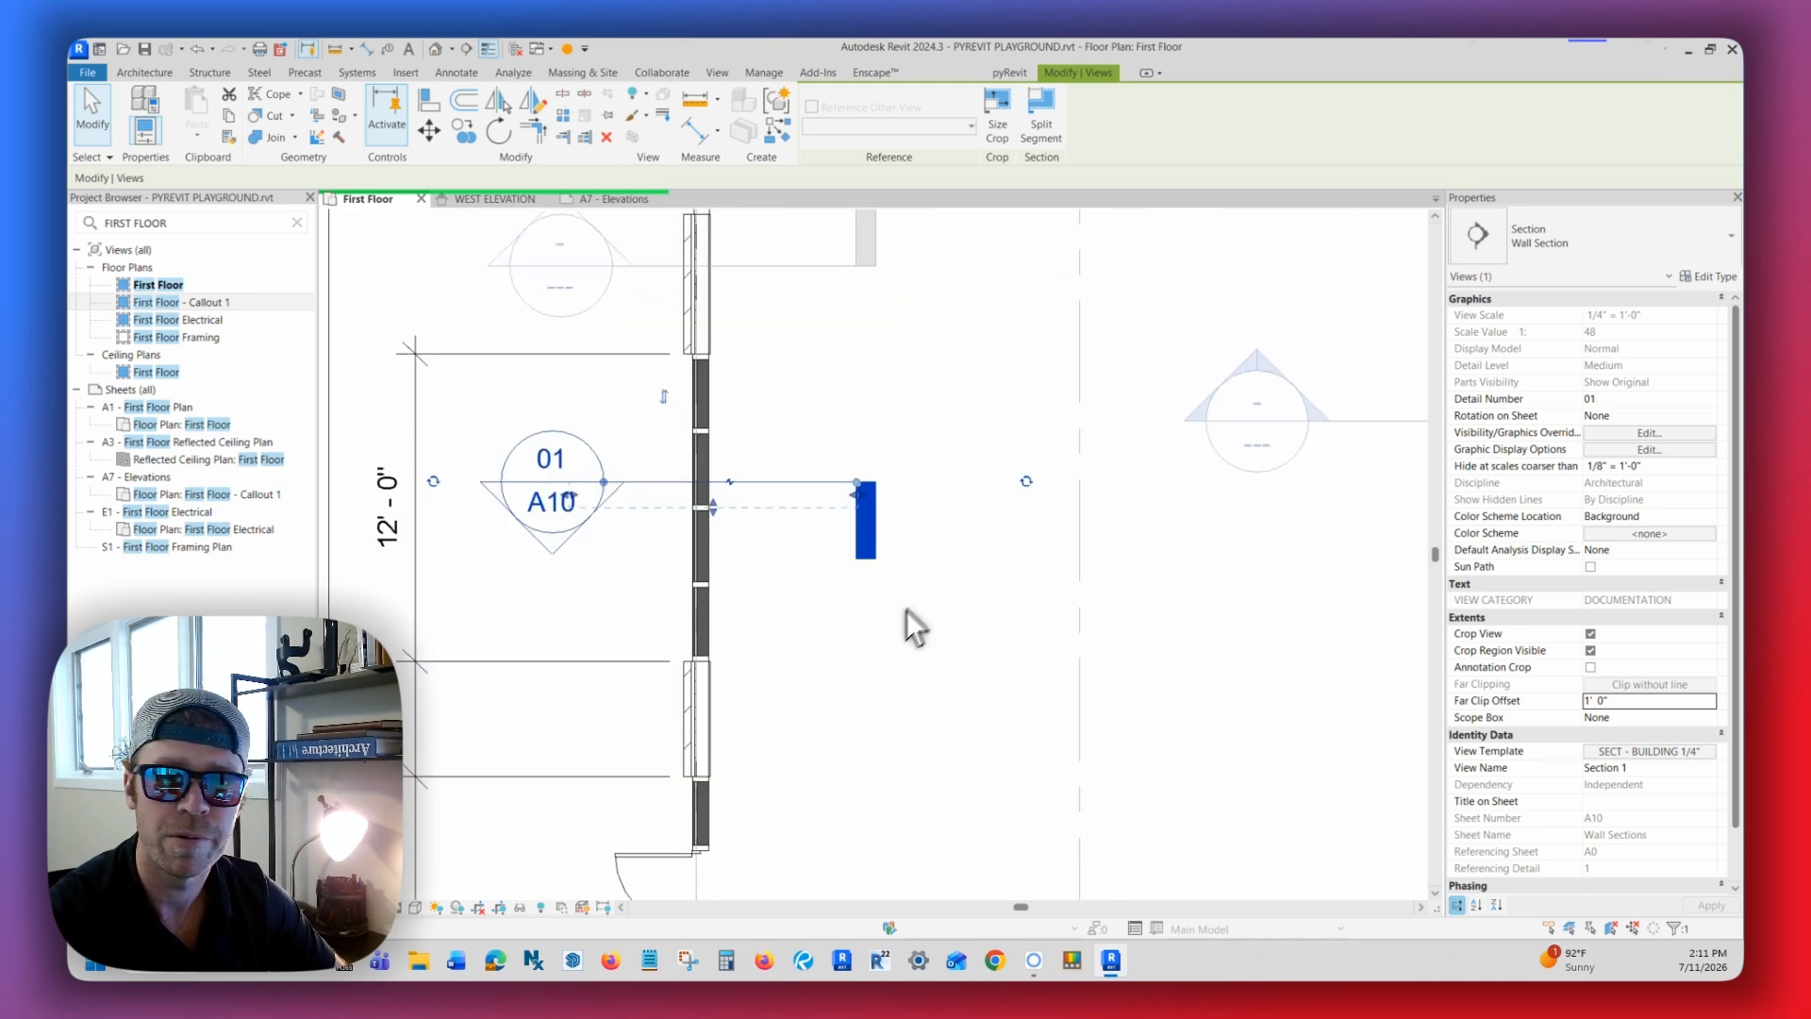
- Reselect wall section 01/A10 and open its Wall Section type properties
middle_drag(897, 471, 885, 506)
key(Escape)
key(Escape)
key(Escape)
click(743, 586)
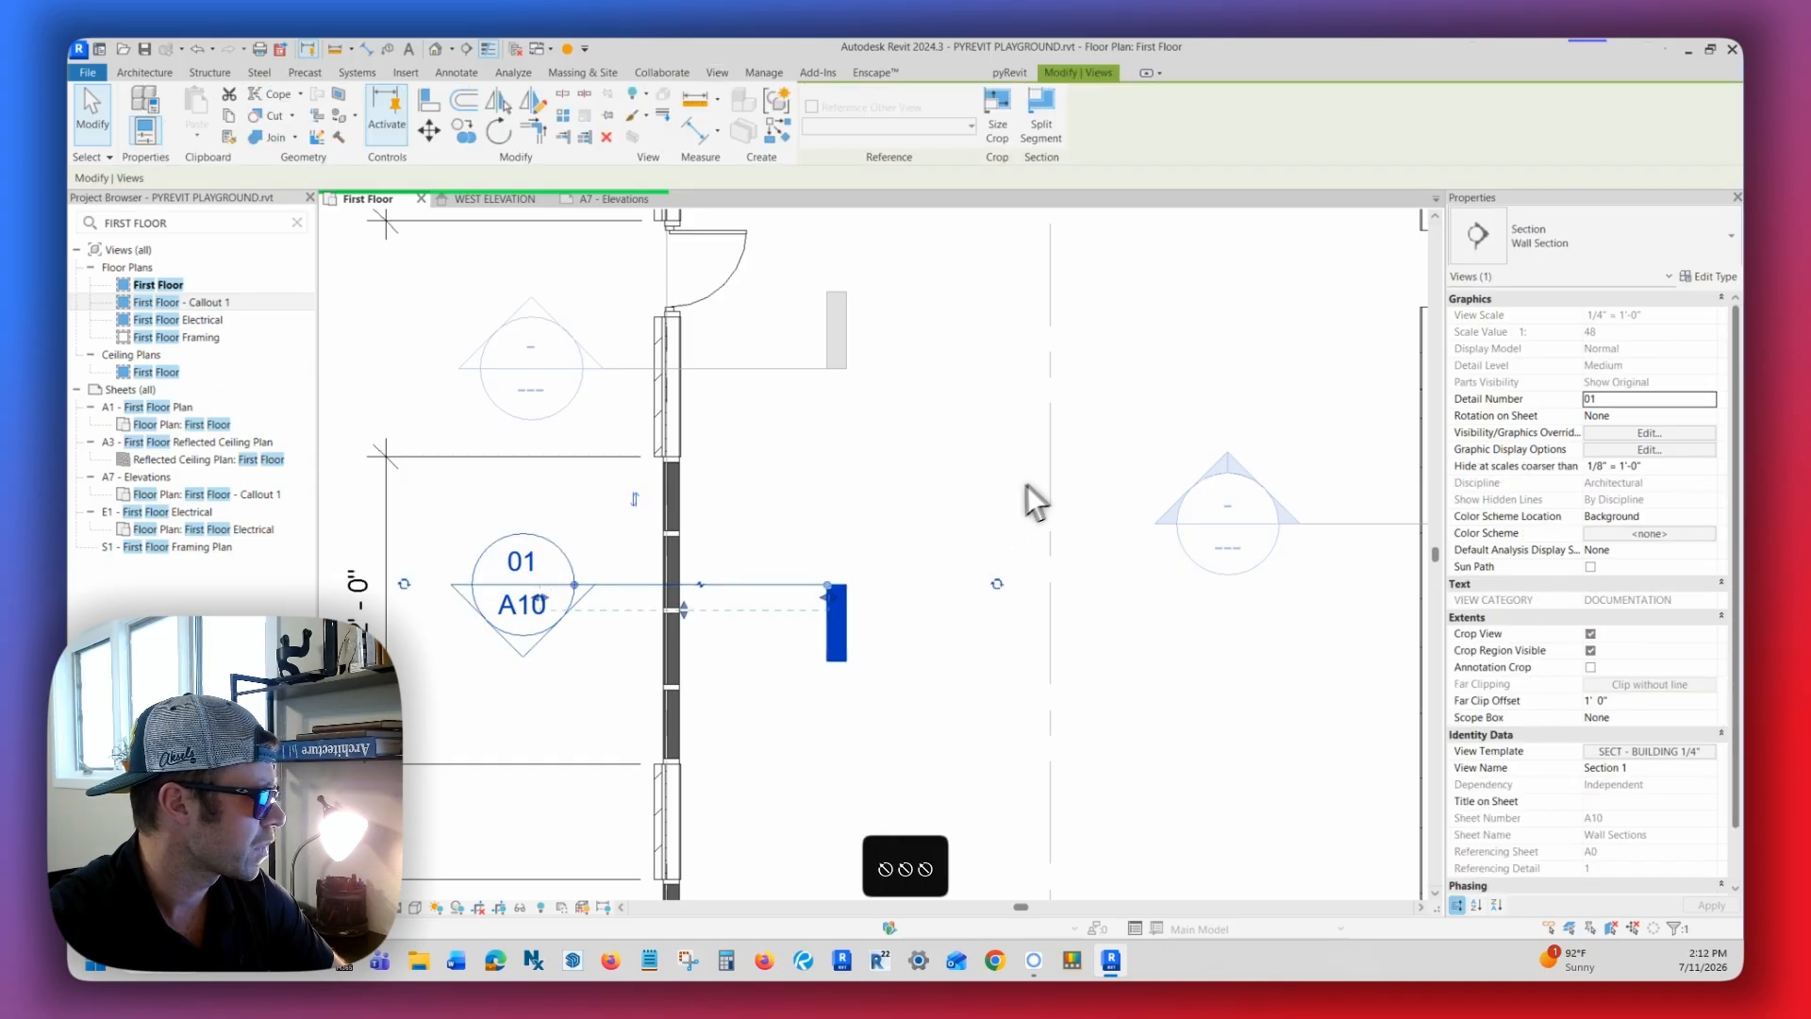
middle_drag(1065, 450, 1034, 516)
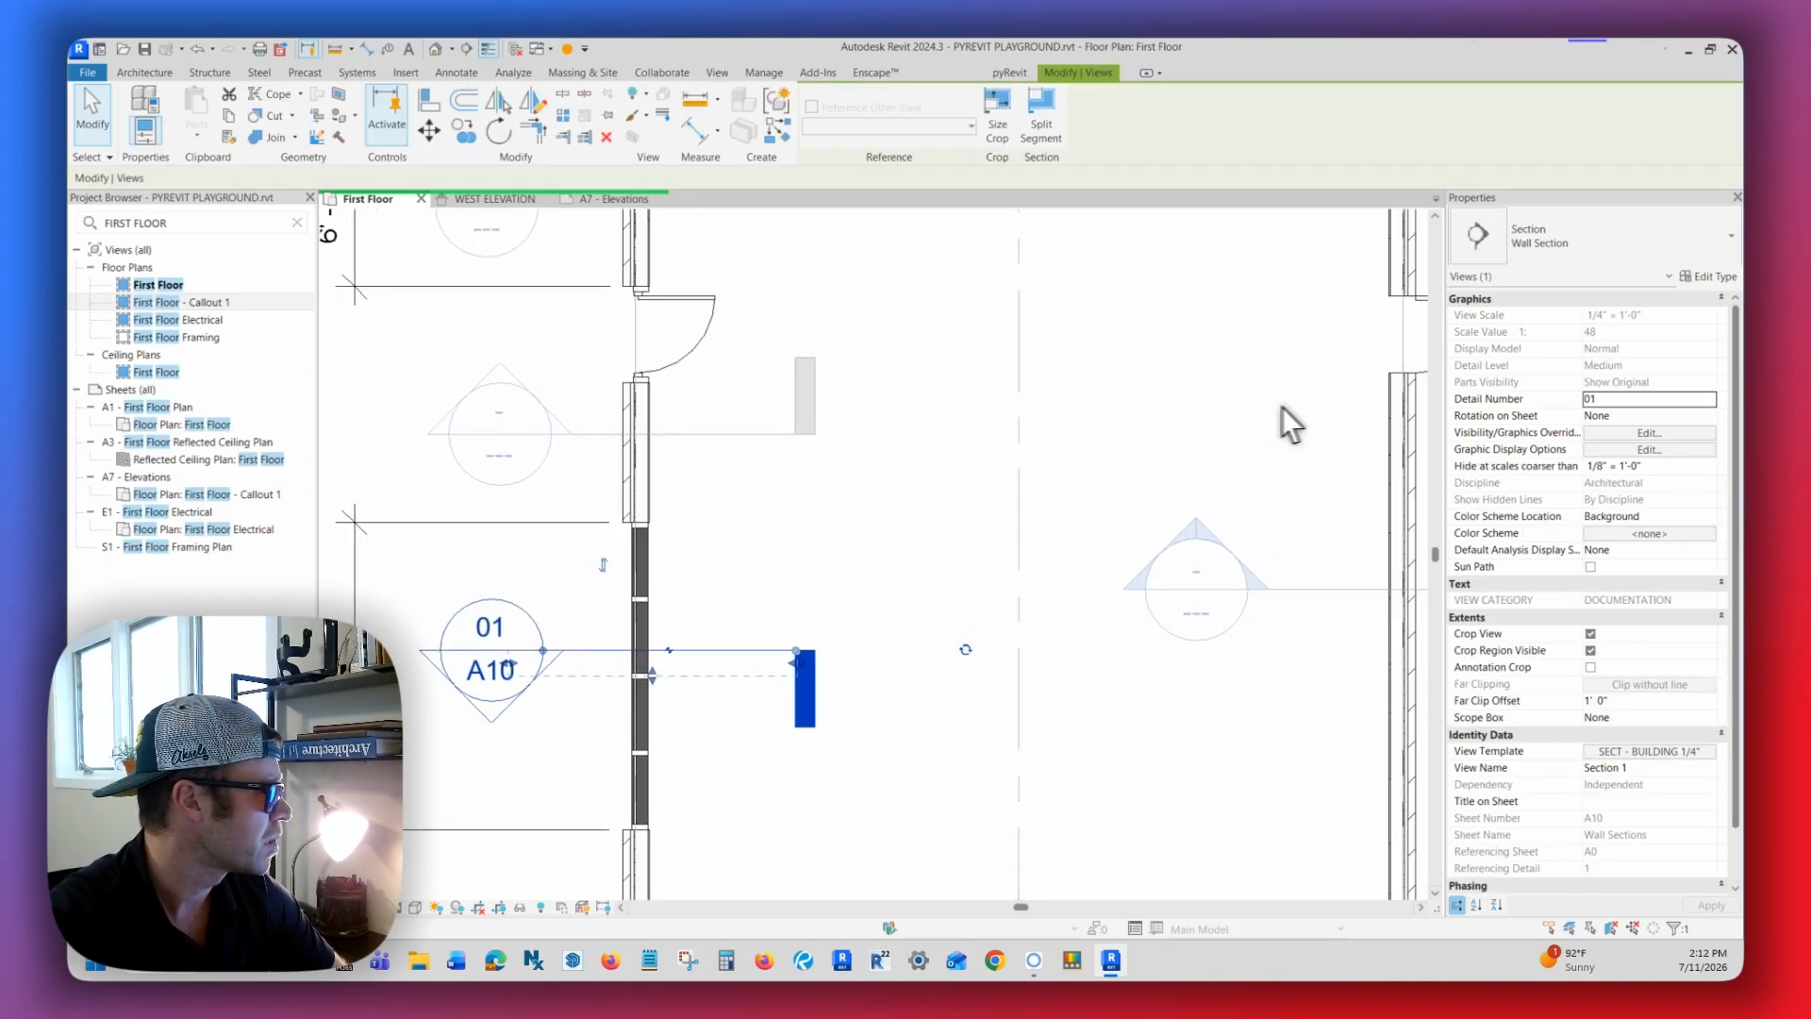
click(1688, 275)
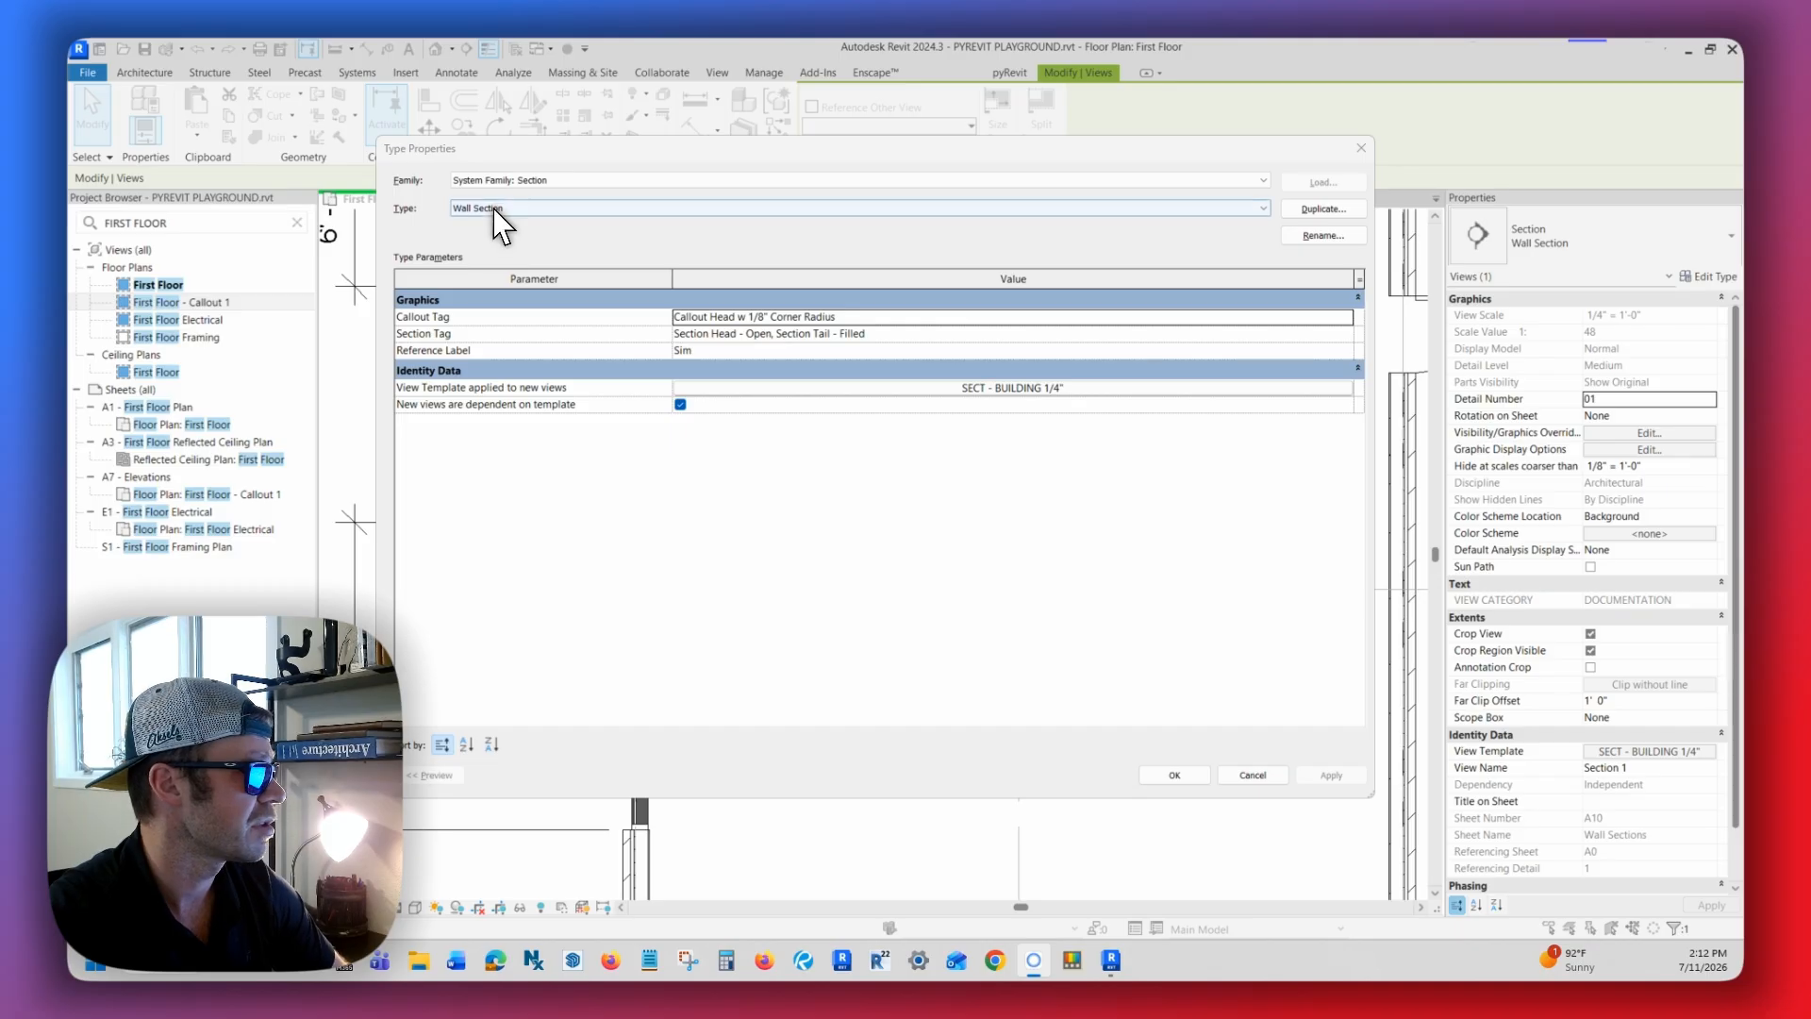
- Inspect the view templates offered for new wall section views, including SECT - BUILDING 1/8", without changing the assignment
click(1028, 388)
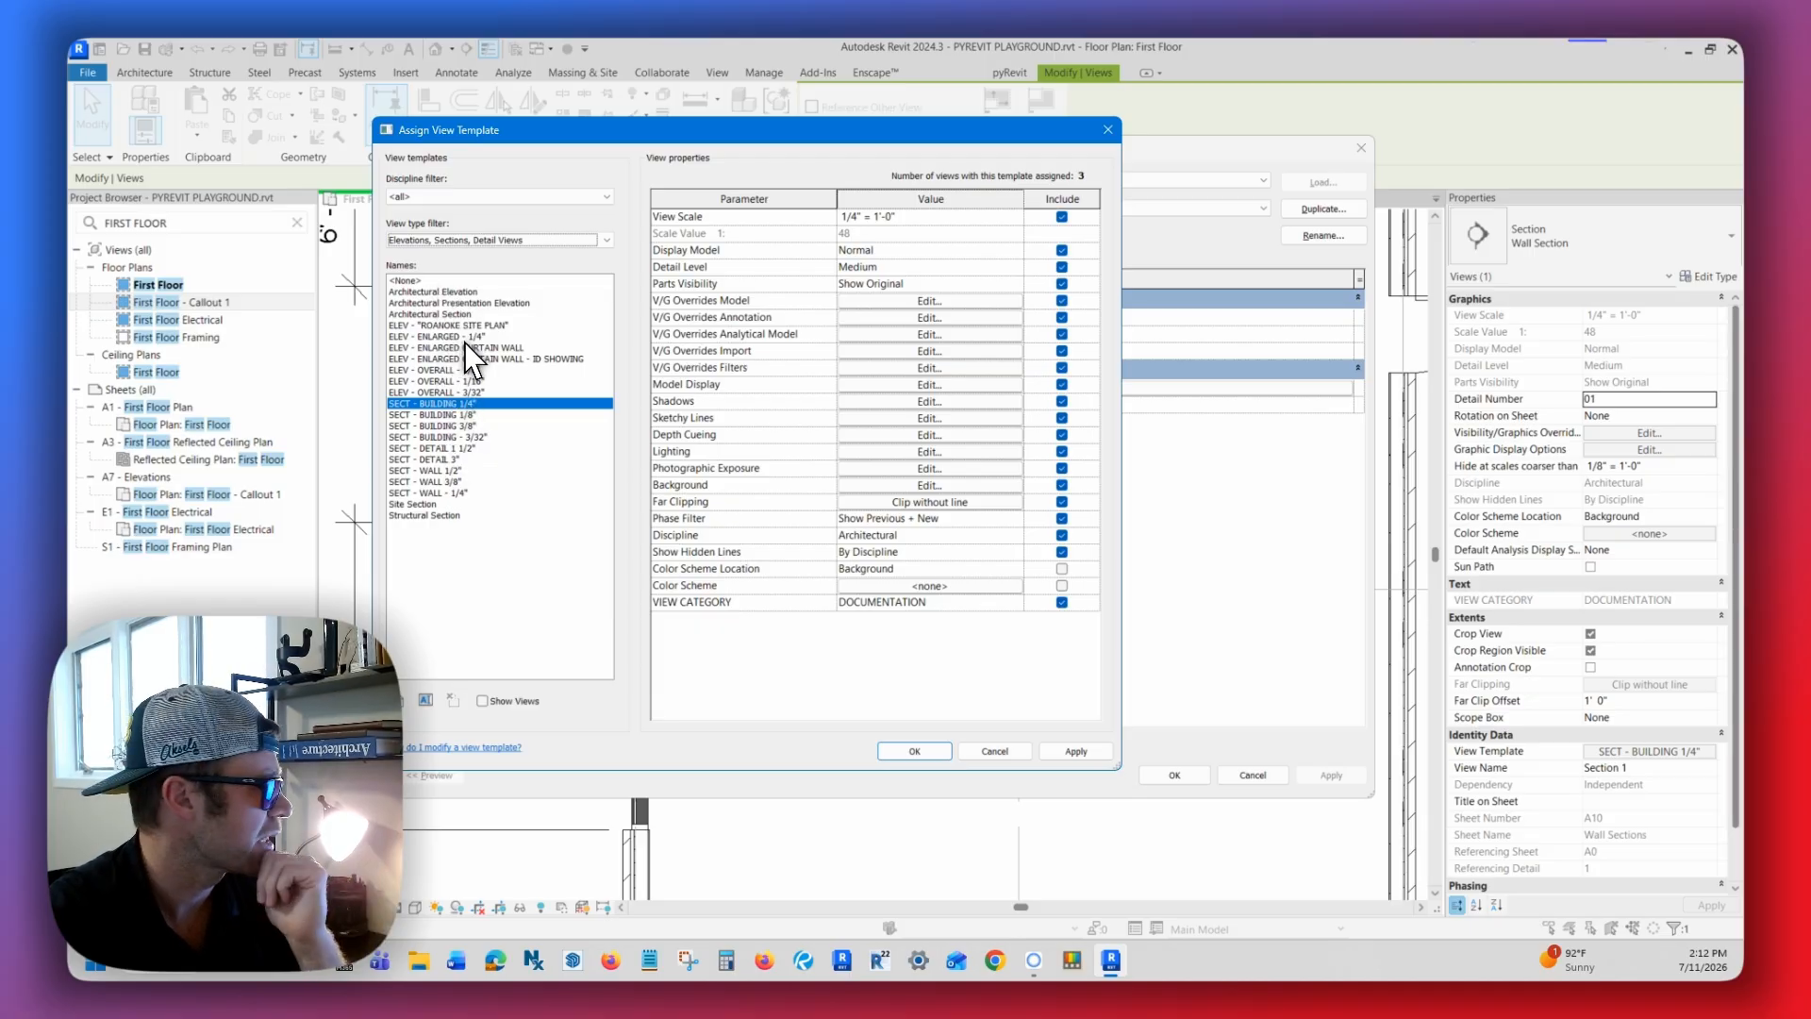
click(468, 414)
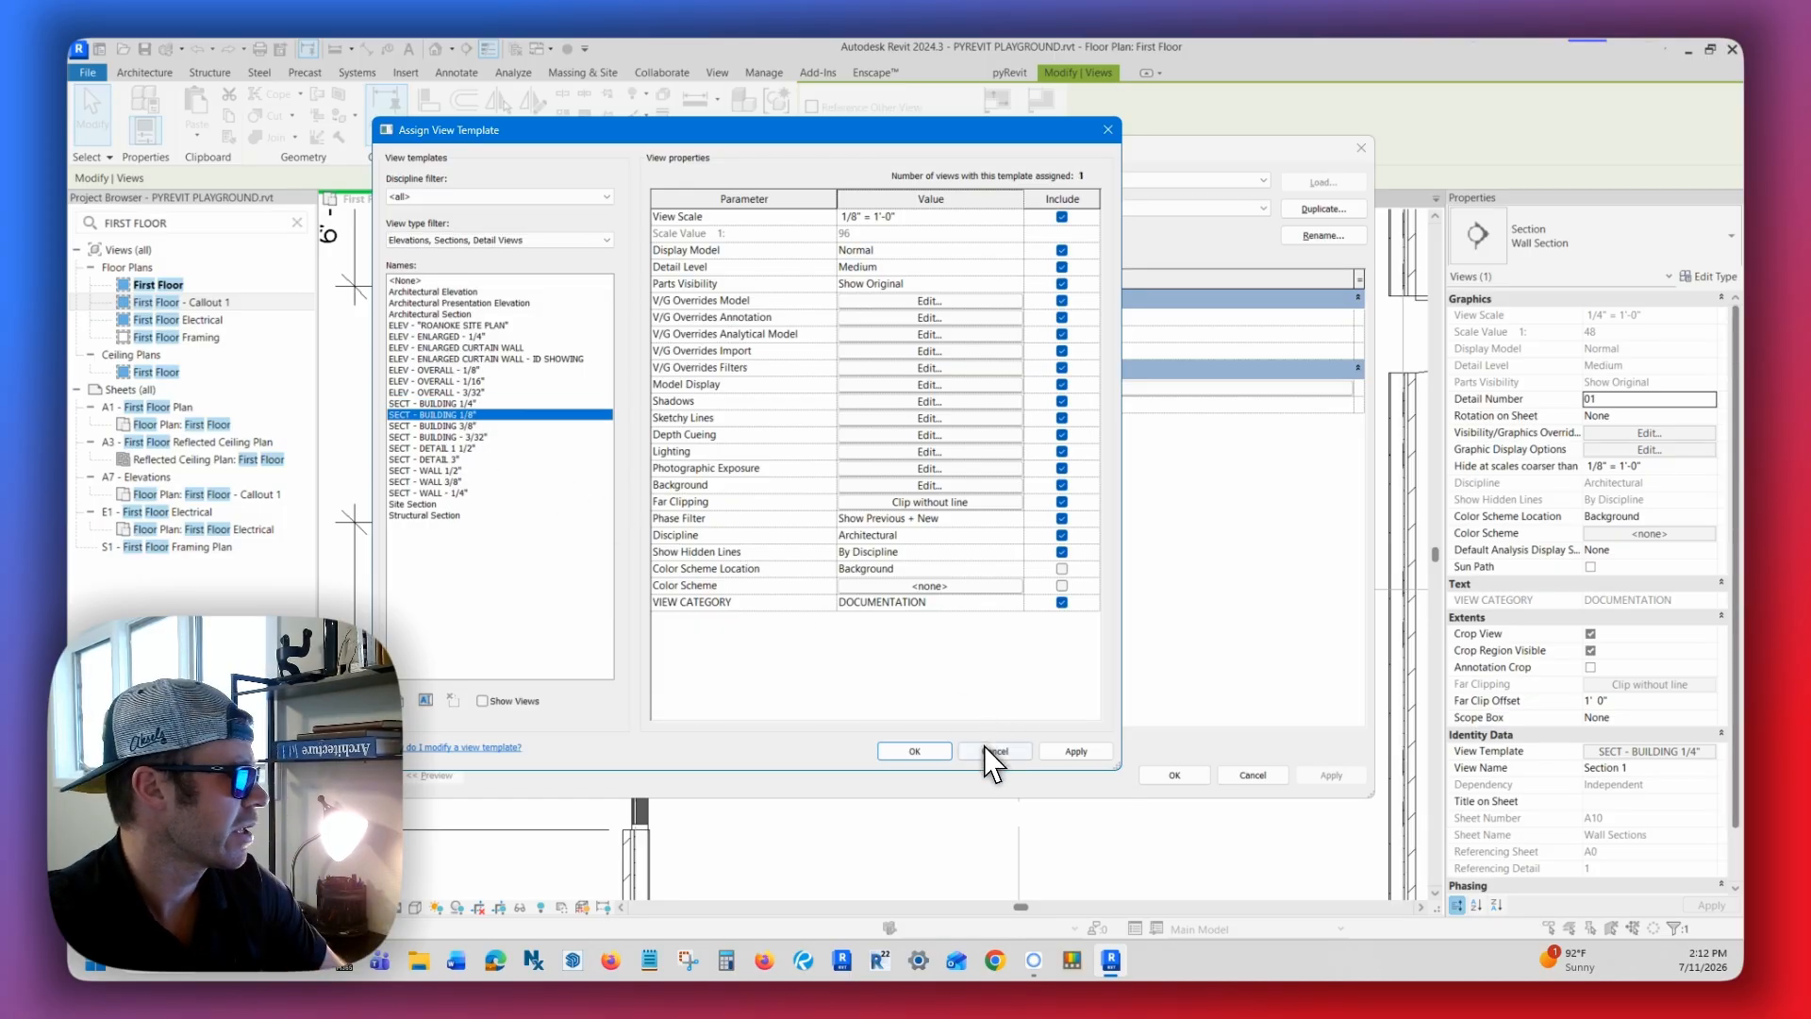
click(985, 750)
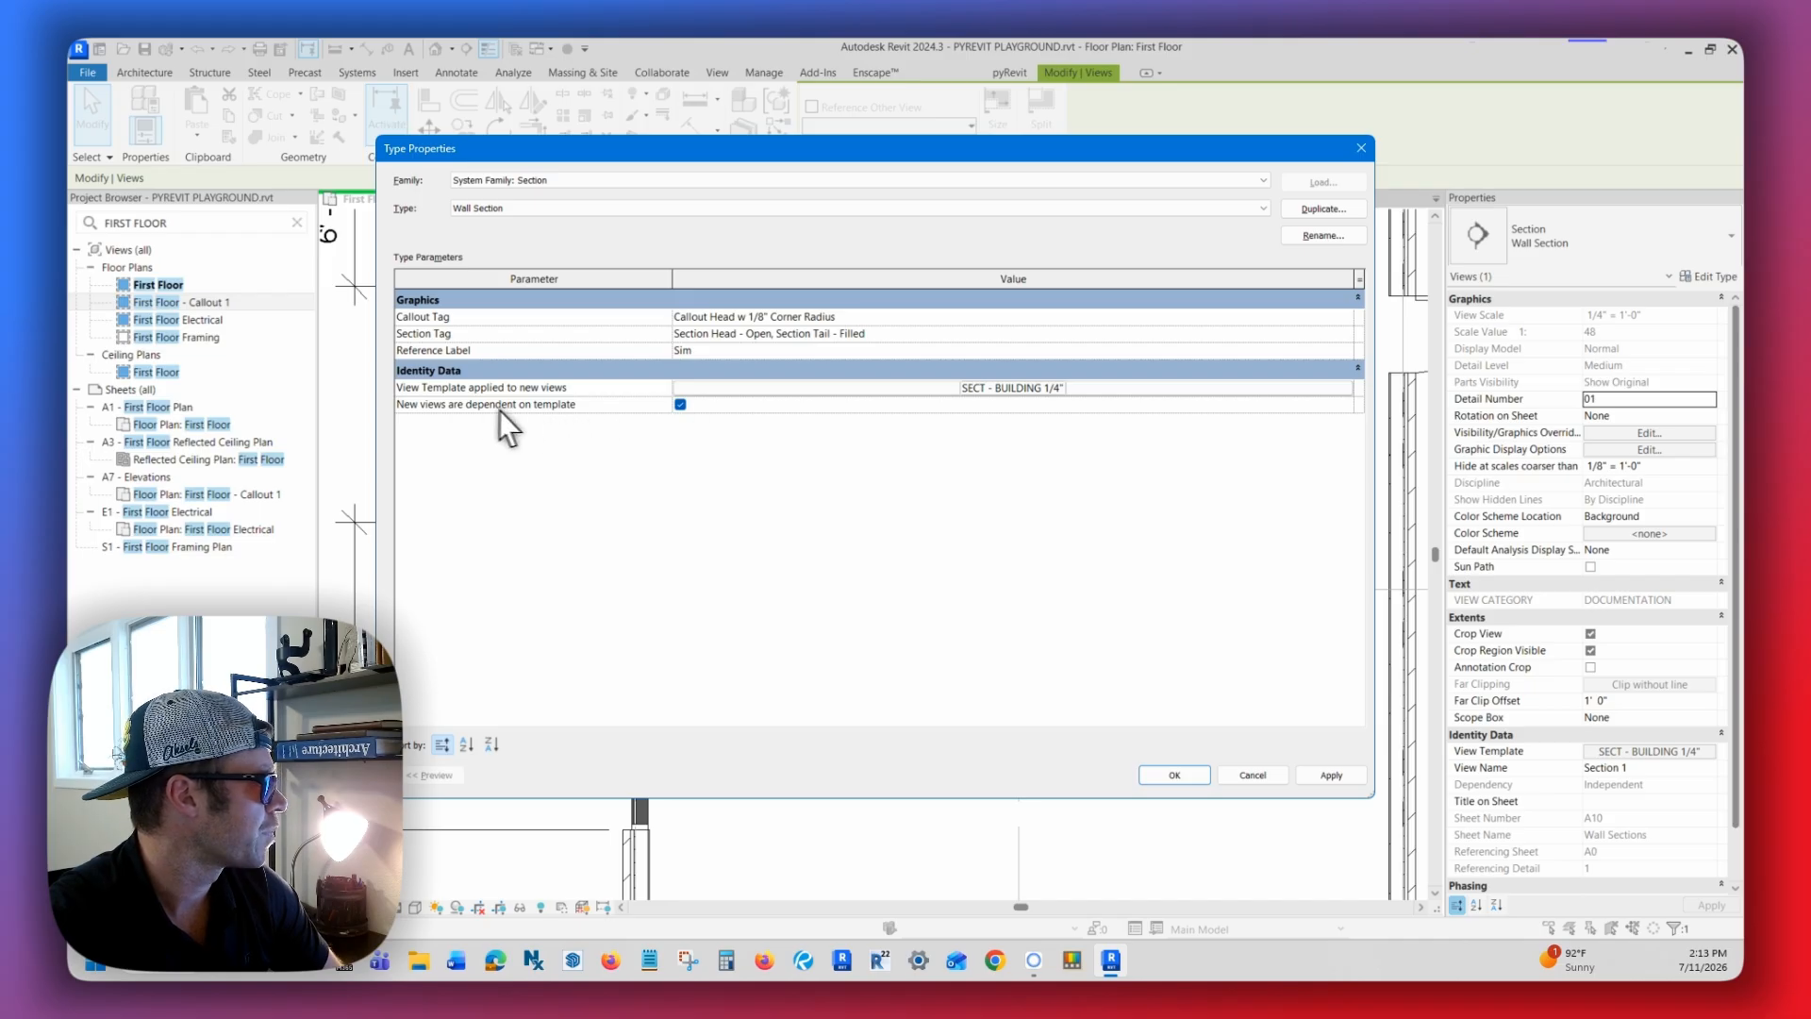
mouse_move(464, 407)
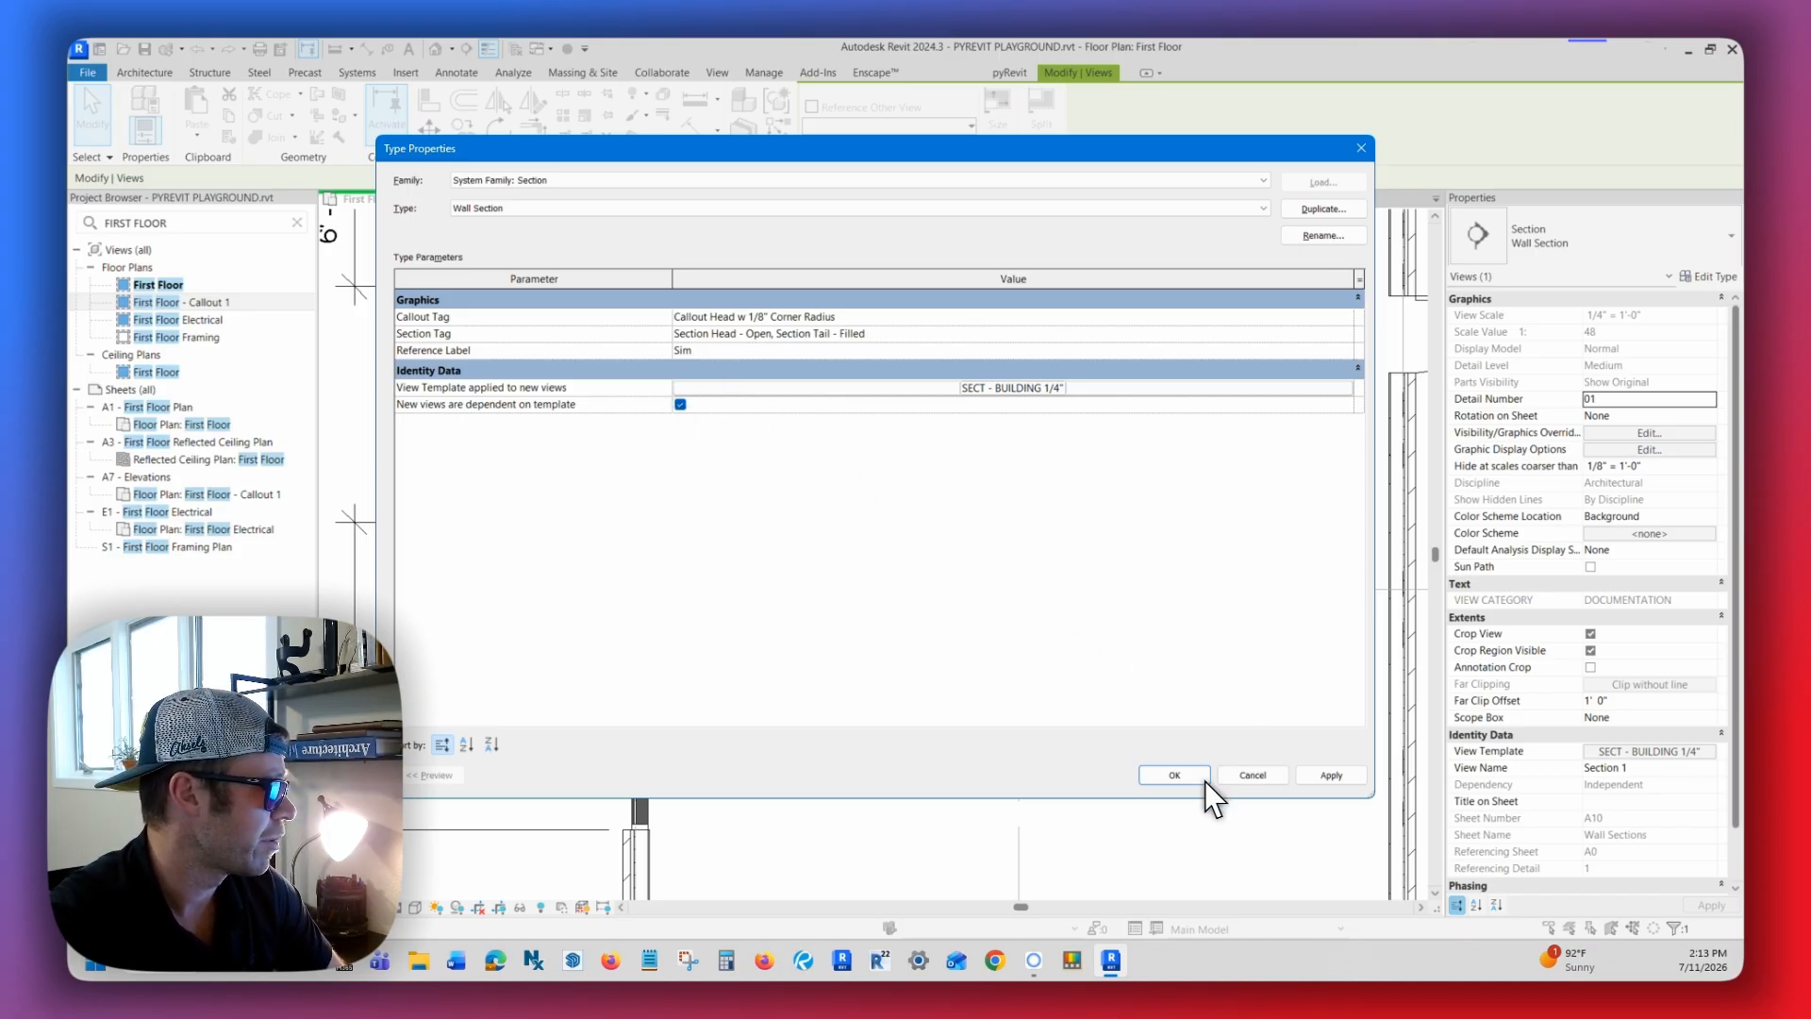
- Recheck the template setting for new wall section views without changing it, and close the type properties
click(1010, 388)
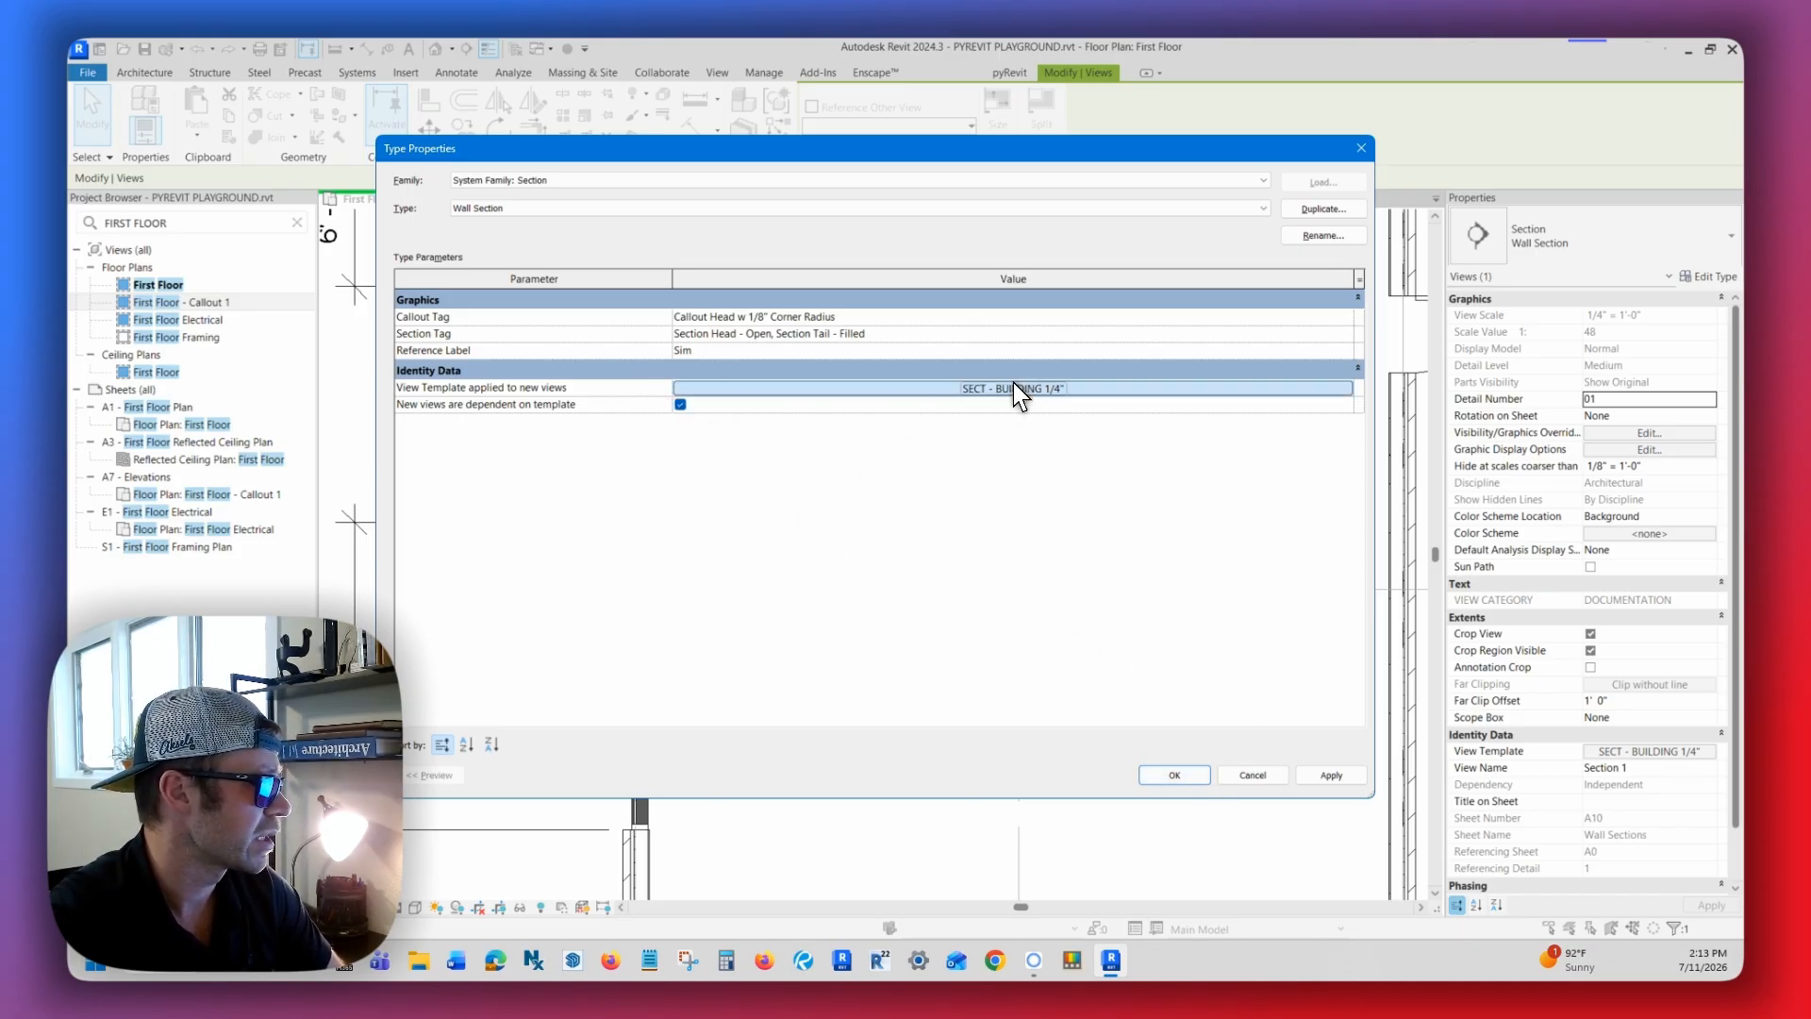
click(986, 751)
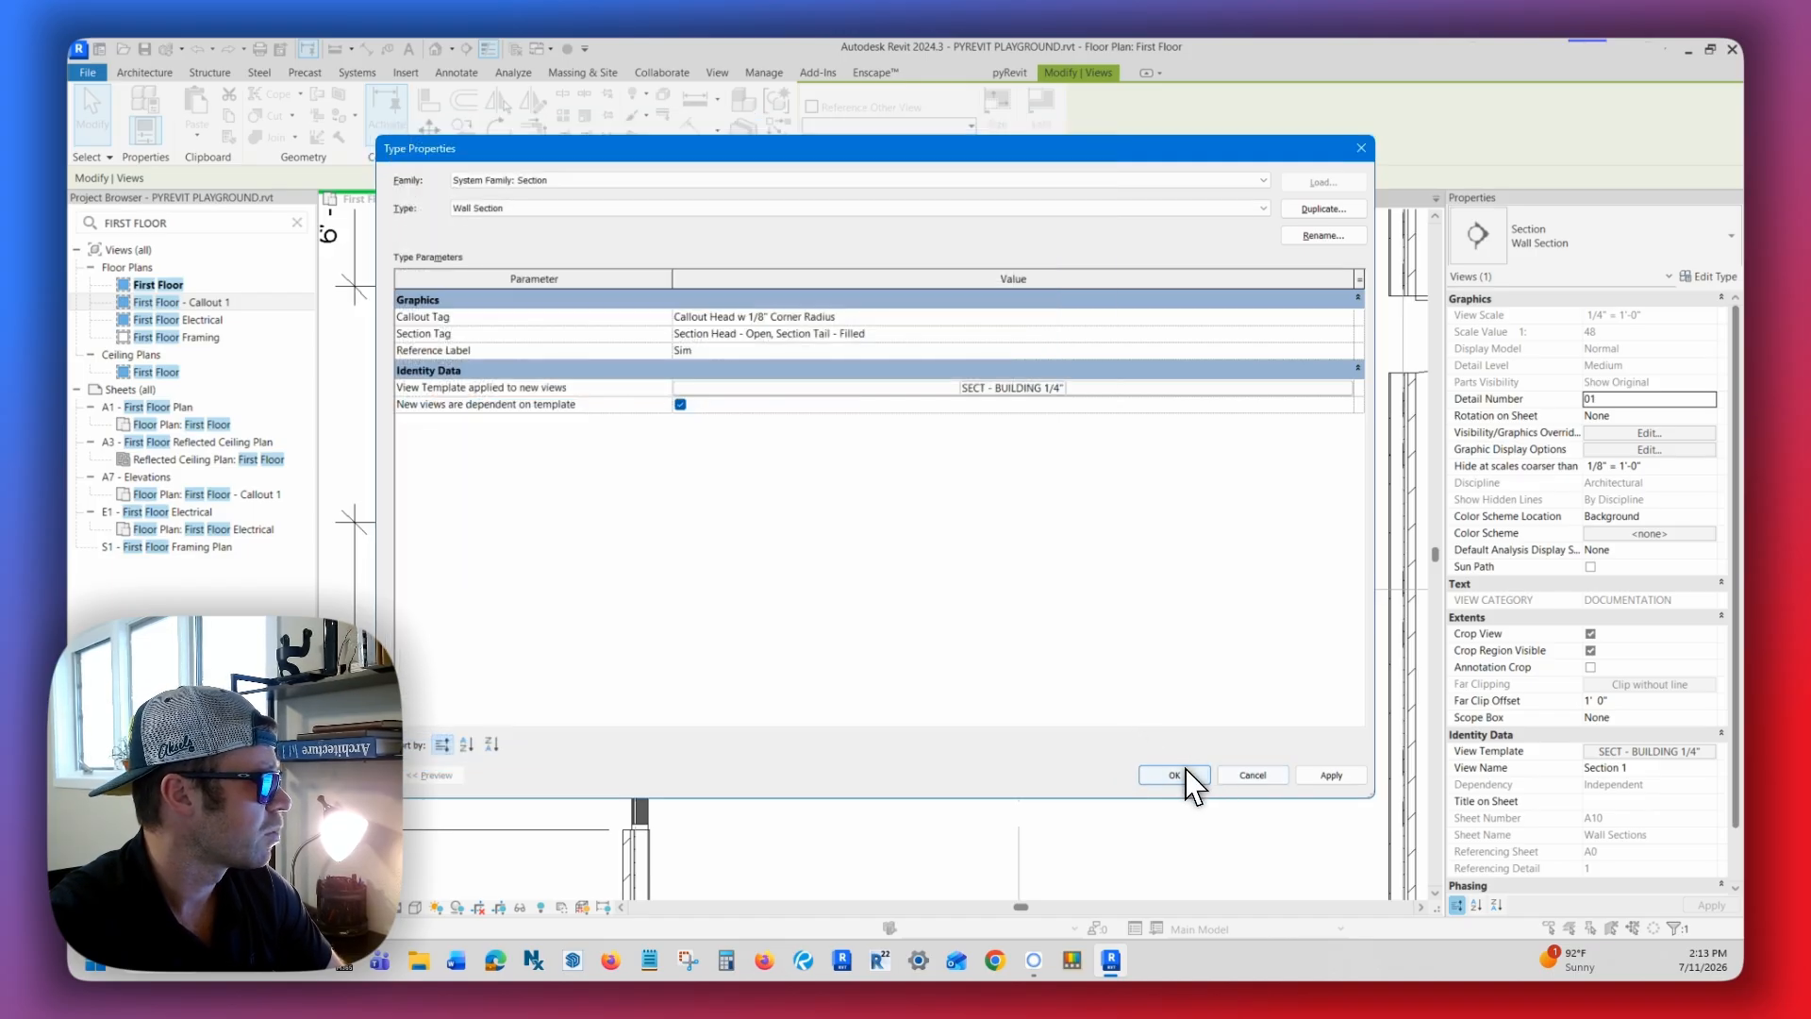
click(1174, 775)
- View the section types available for the selected wall section, keeping its current type
scroll(943, 538, up, 4)
middle_drag(995, 566, 938, 505)
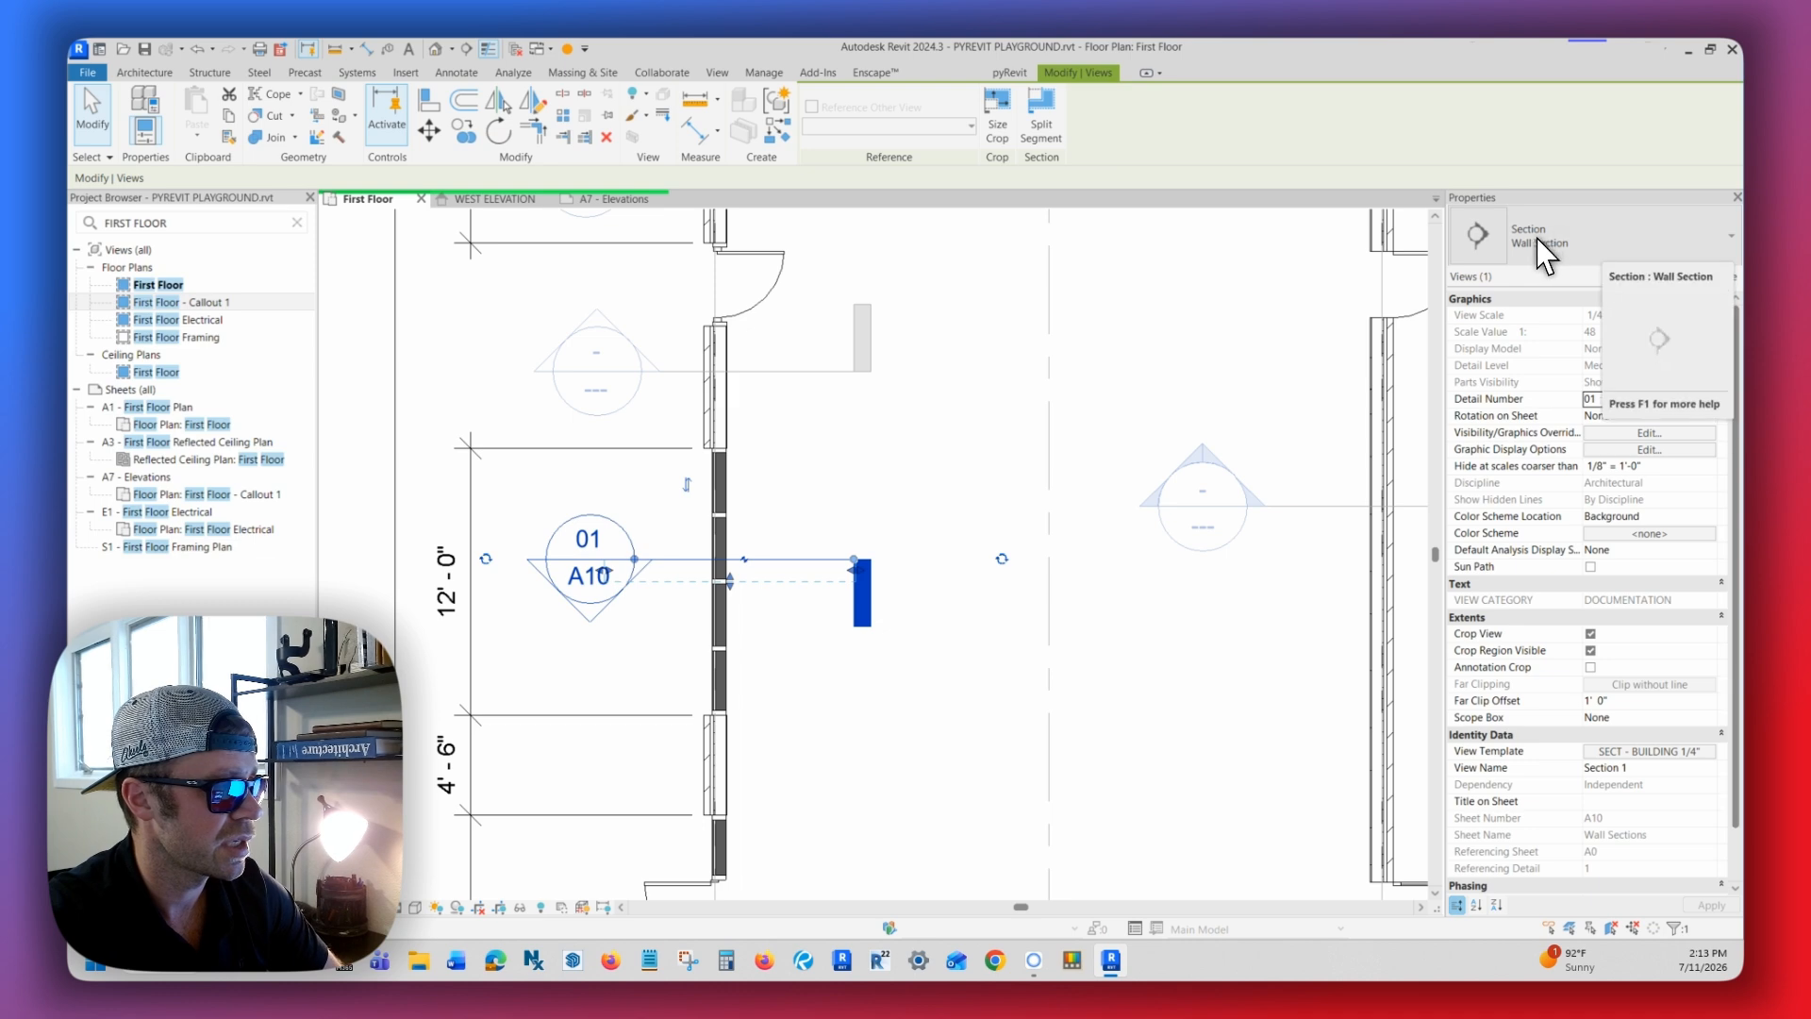
click(1624, 234)
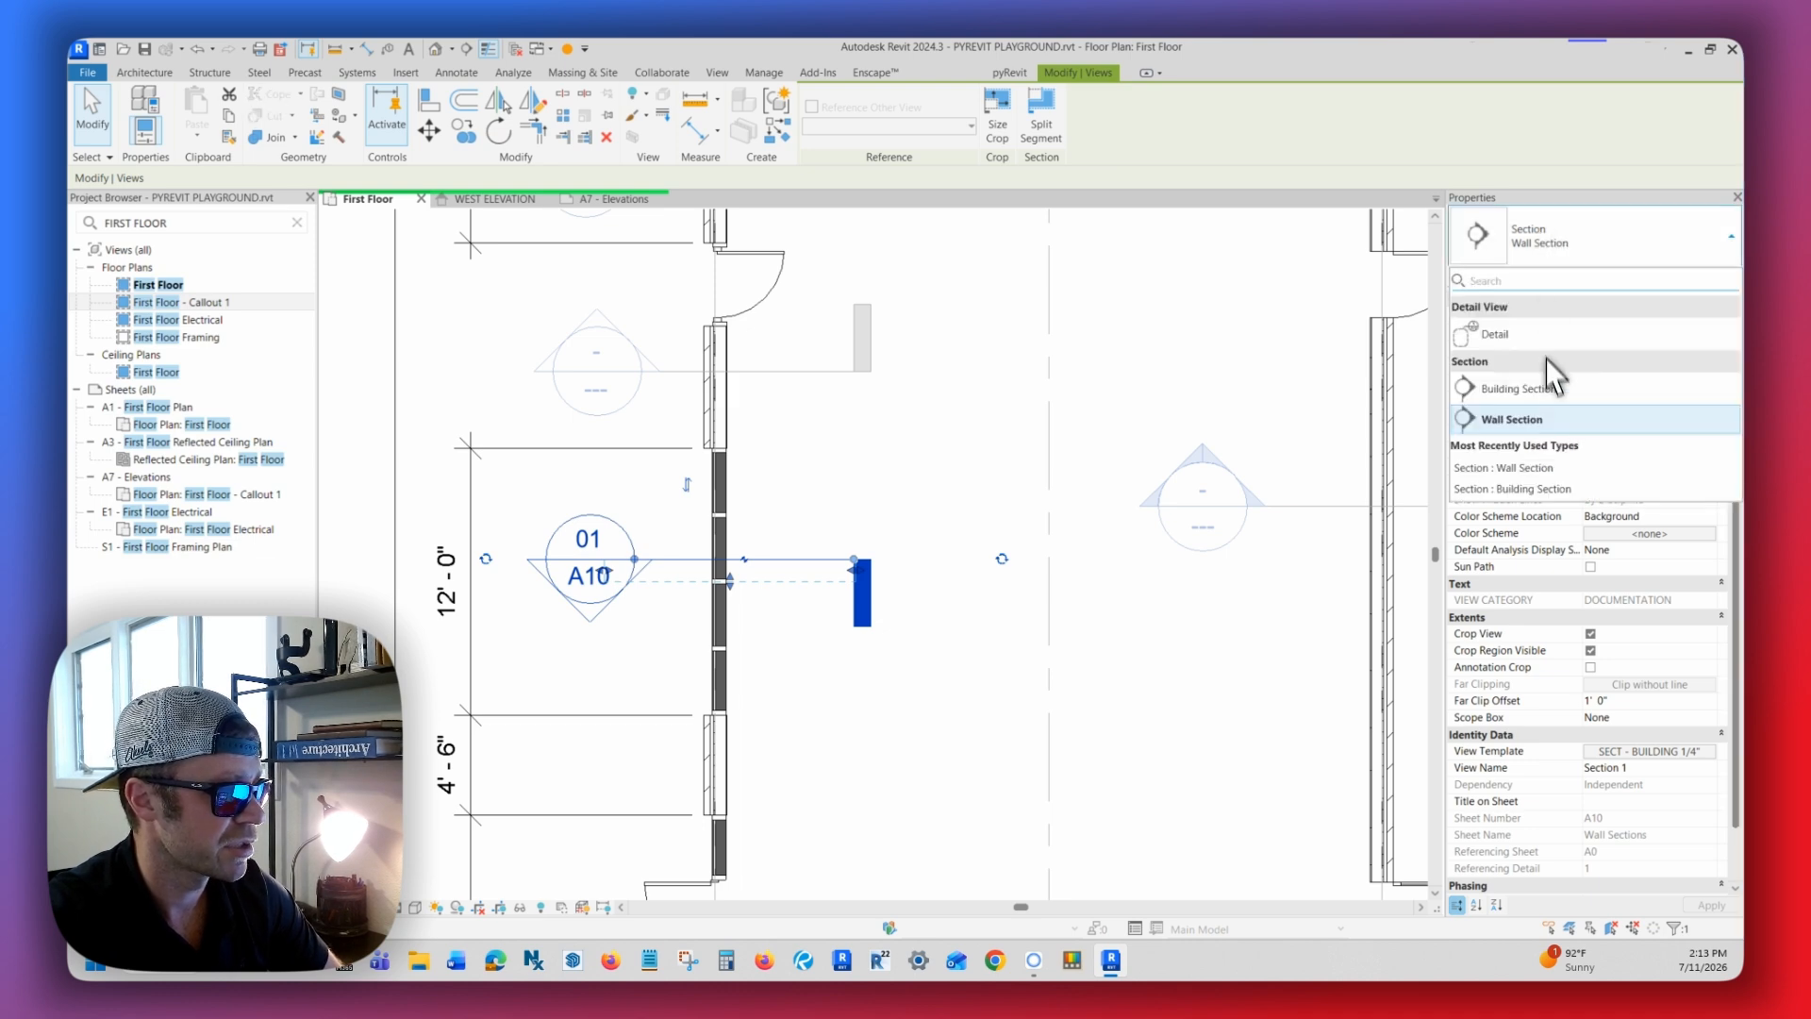
click(1223, 371)
- Delete the building section crossing the grid C wall and dismiss the save reminder without saving
mouse_move(1255, 434)
middle_down()
mouse_move(958, 465)
mouse_move(983, 449)
middle_up()
click(1032, 535)
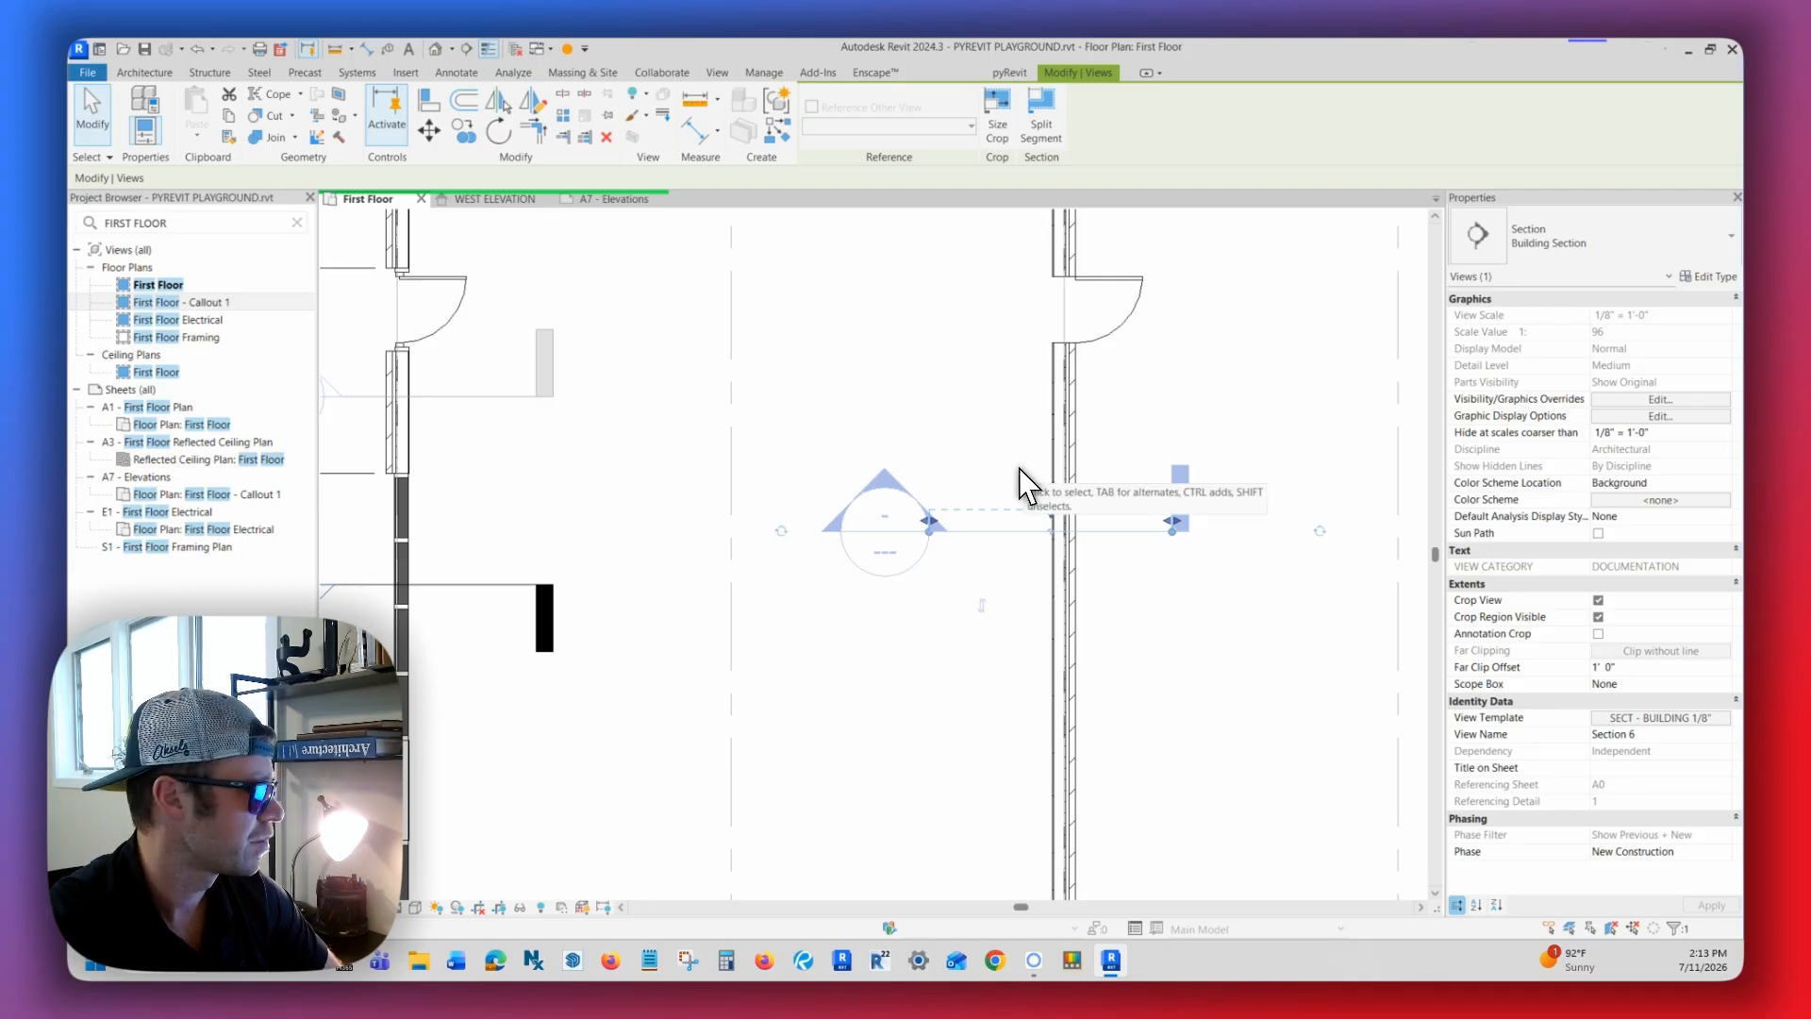
key(Delete)
click(985, 549)
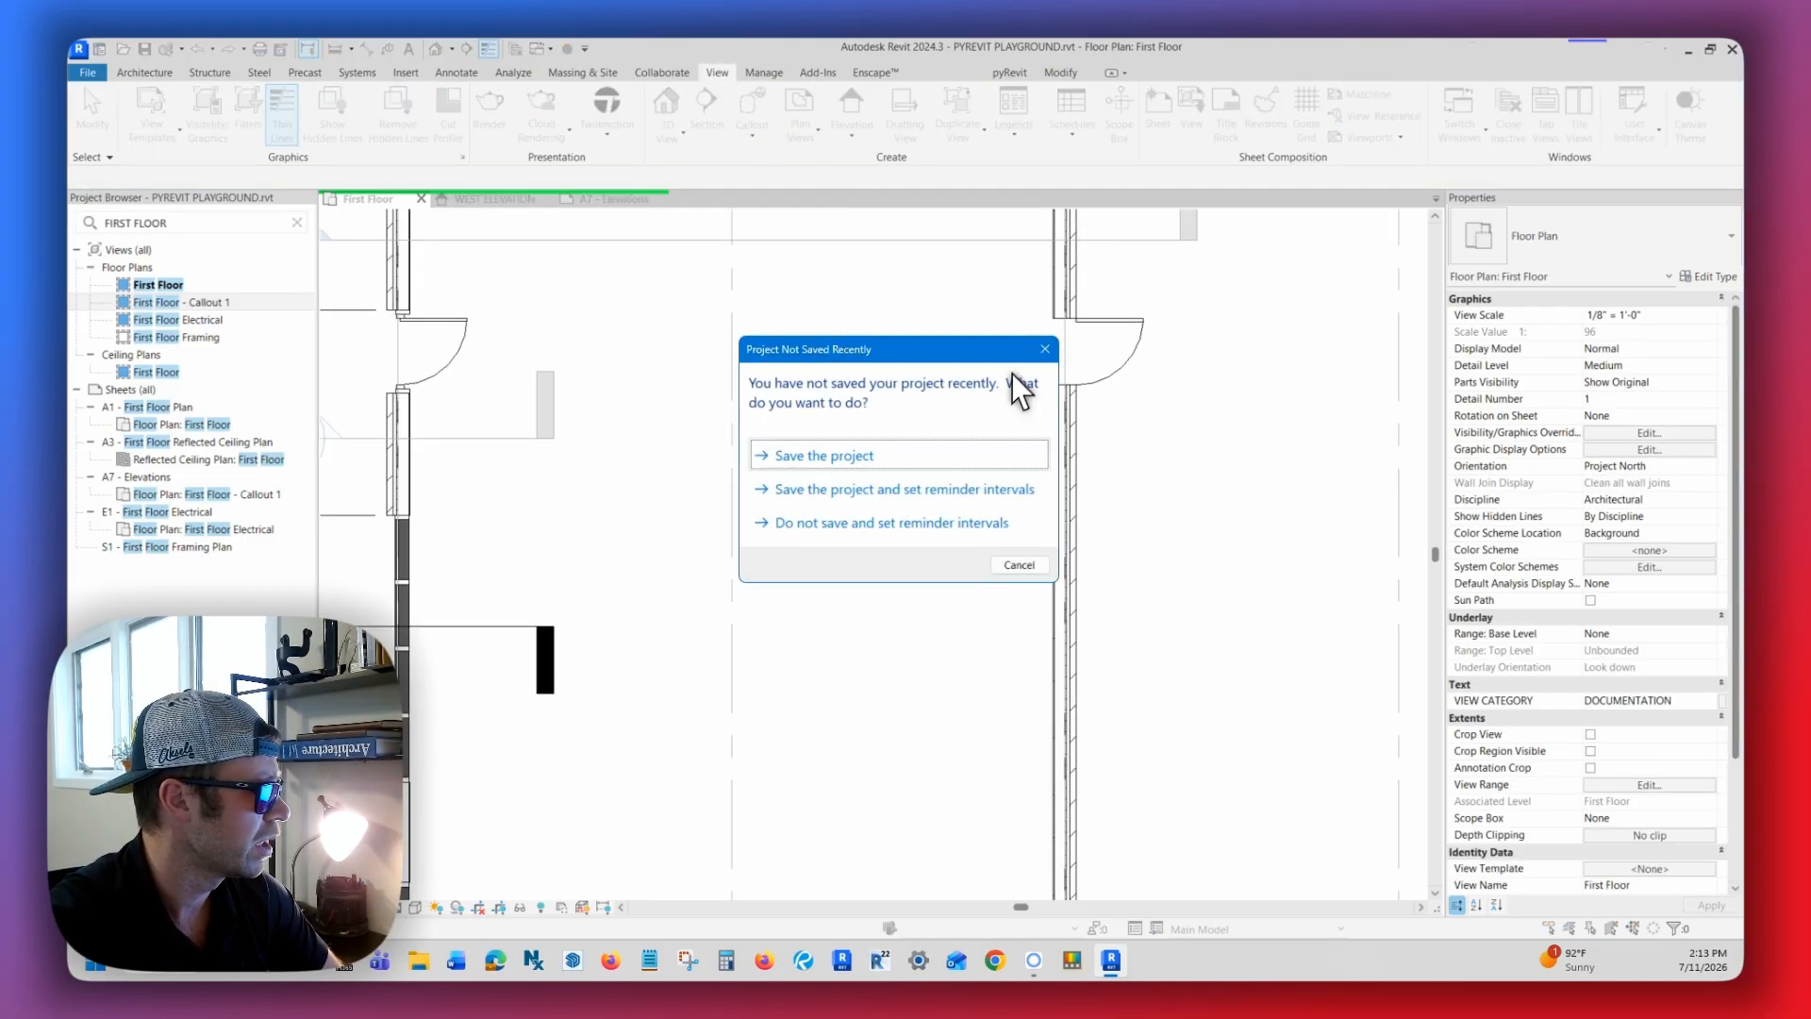
drag(971, 351, 933, 255)
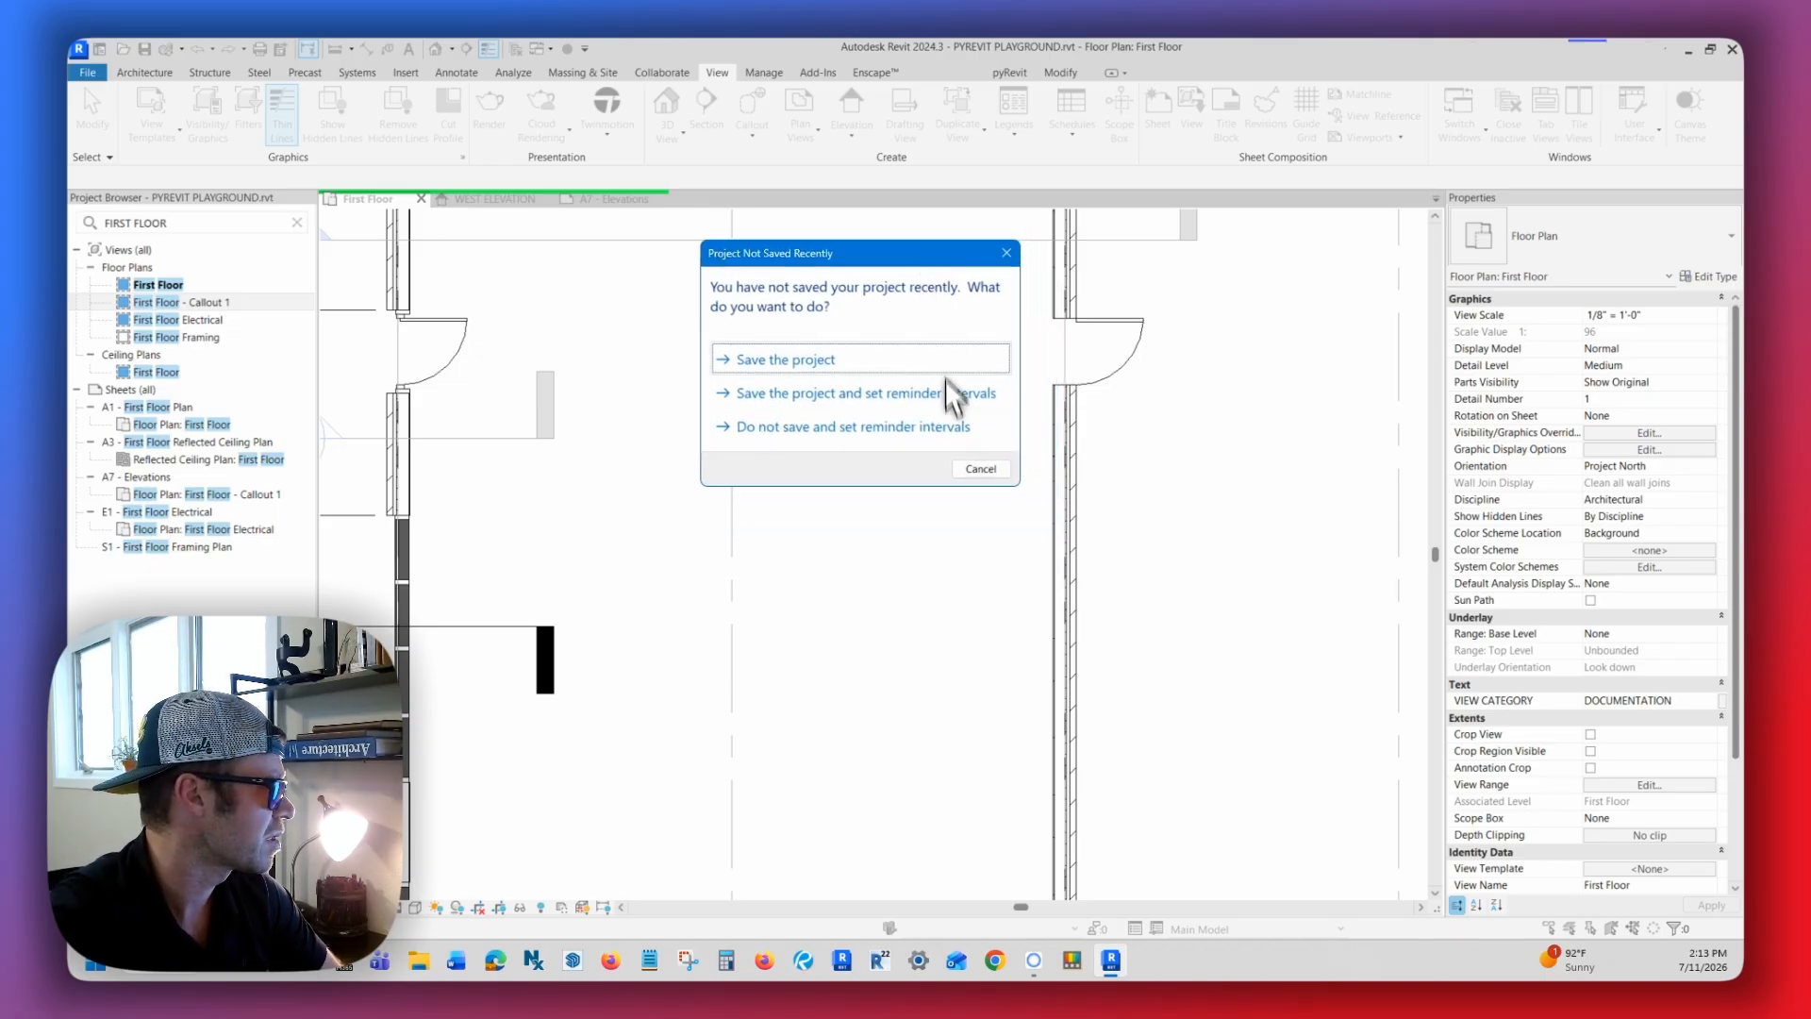
click(978, 470)
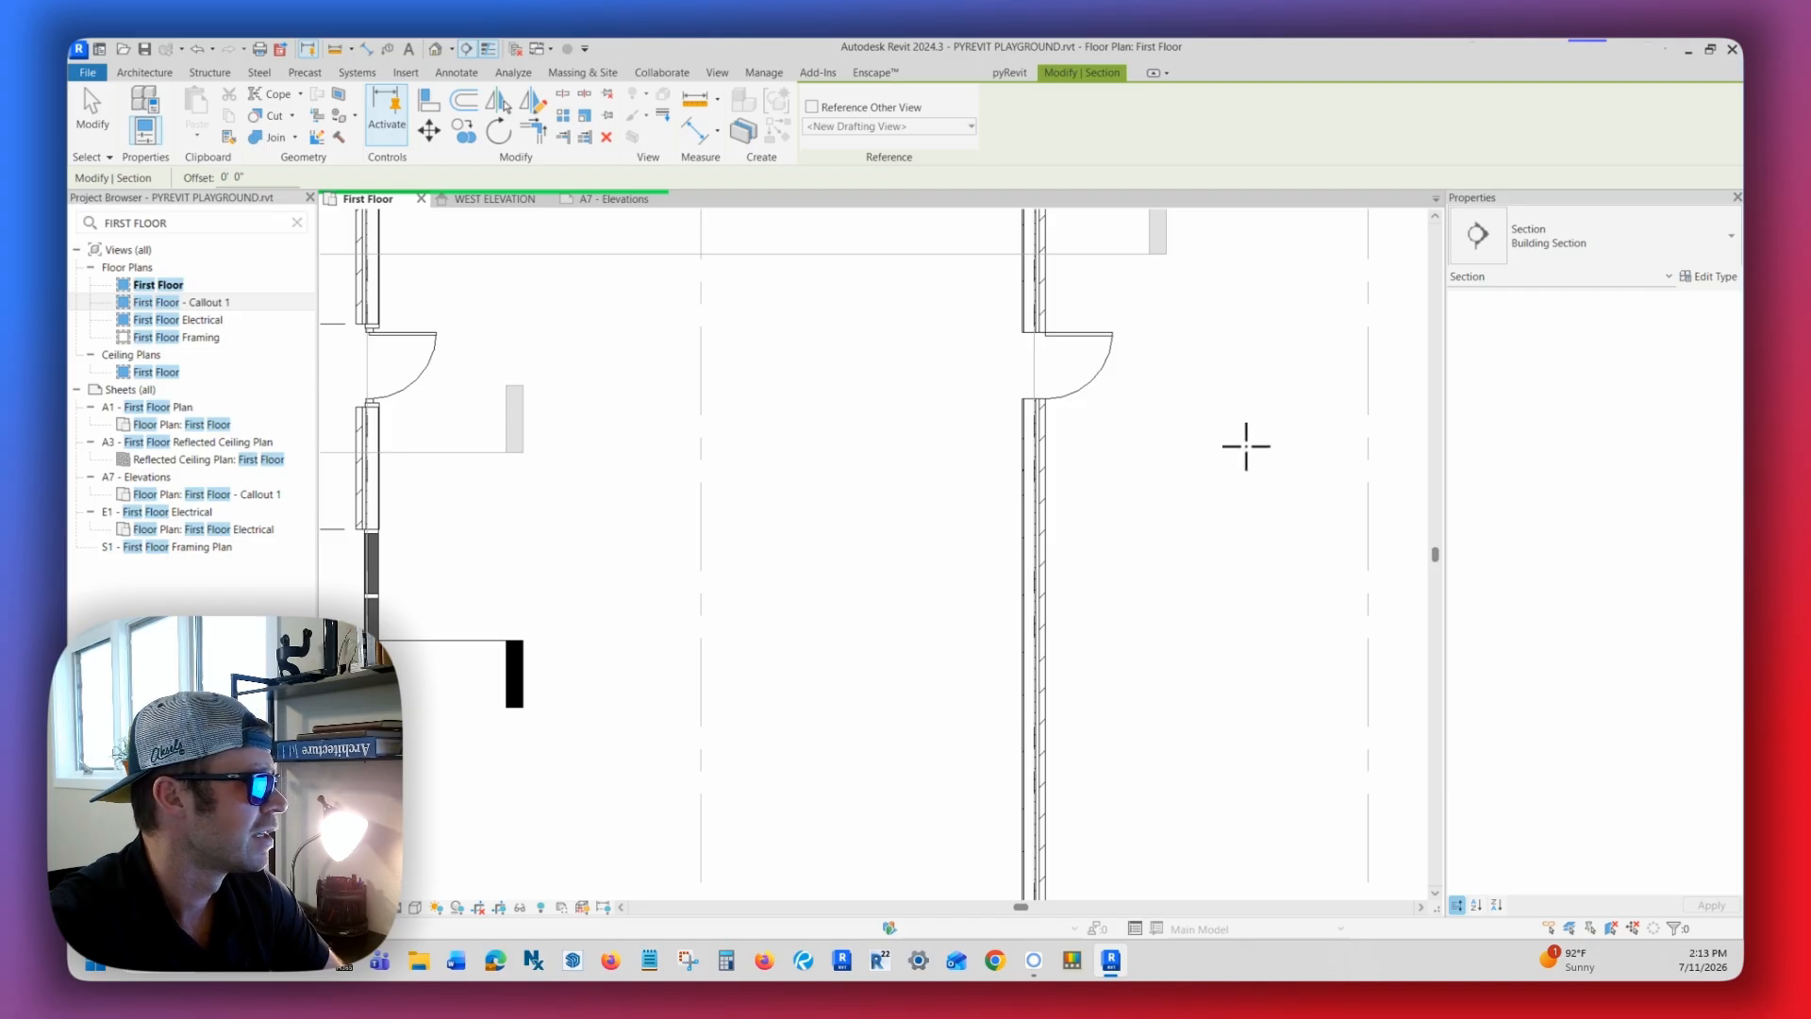
- Draw a new Building Section across the grid C wall south of its single door, and select it
middle_drag(955, 464, 869, 428)
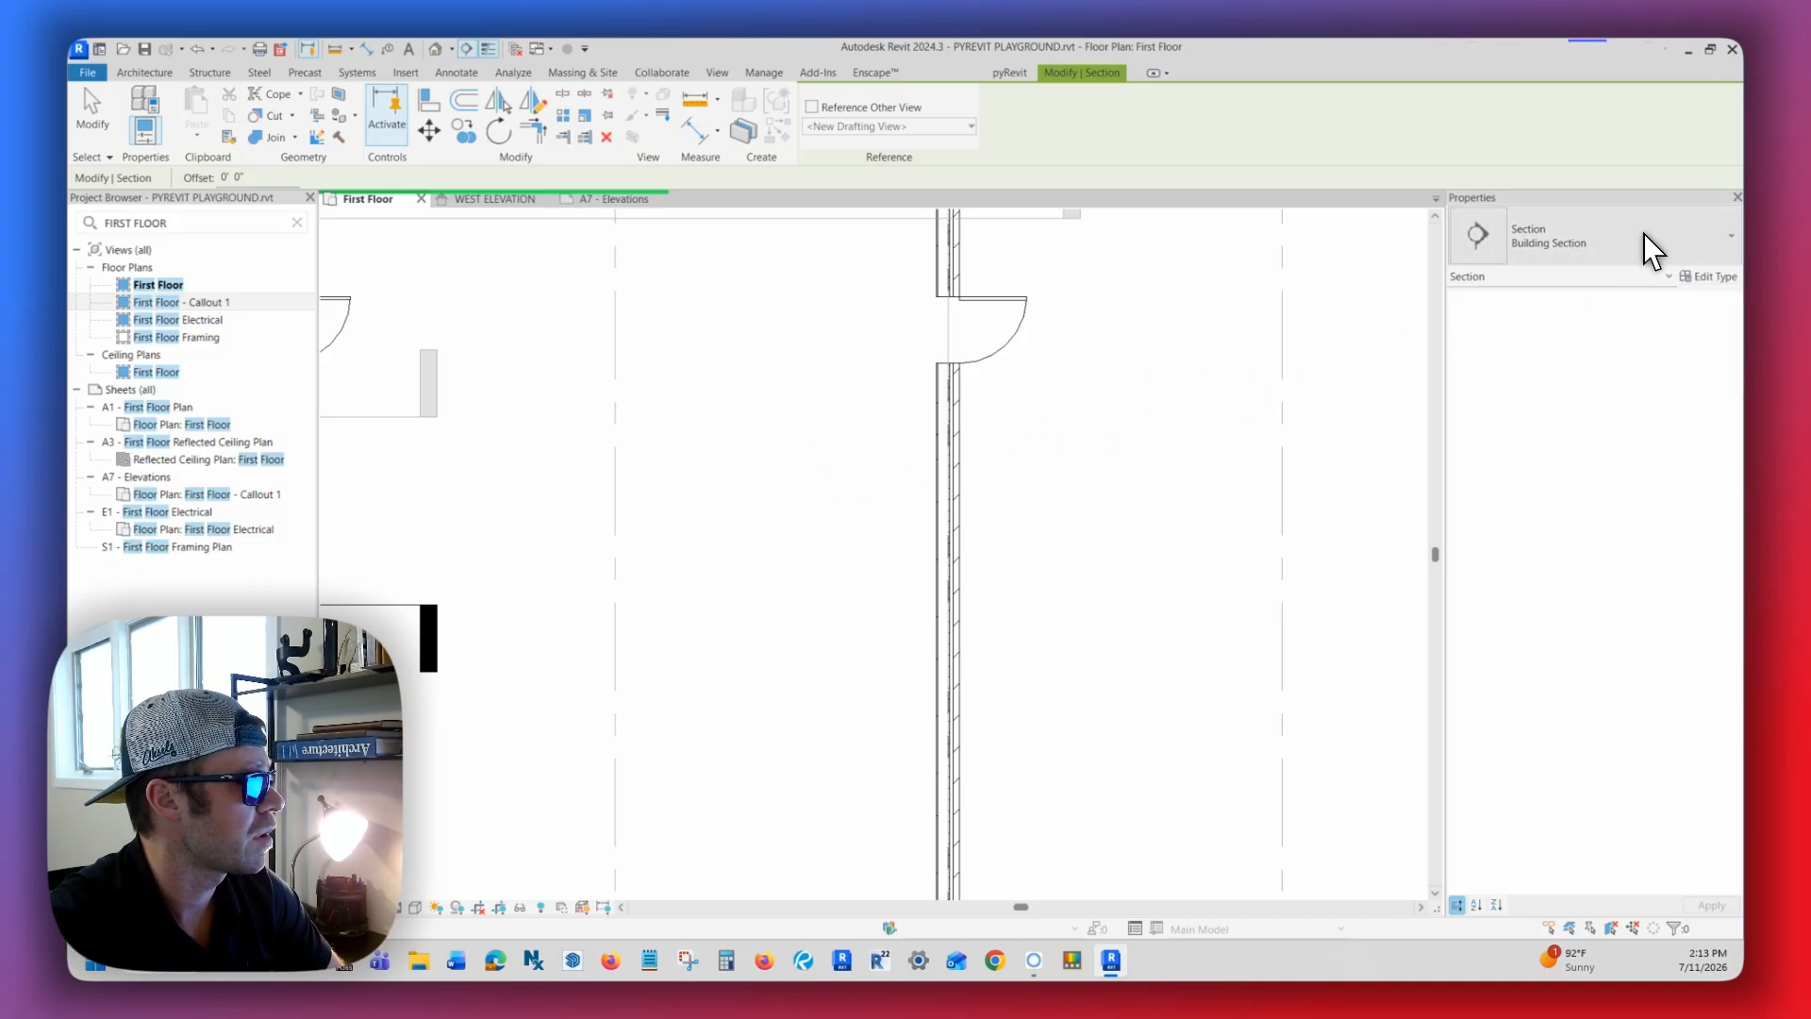
click(1684, 246)
click(1557, 392)
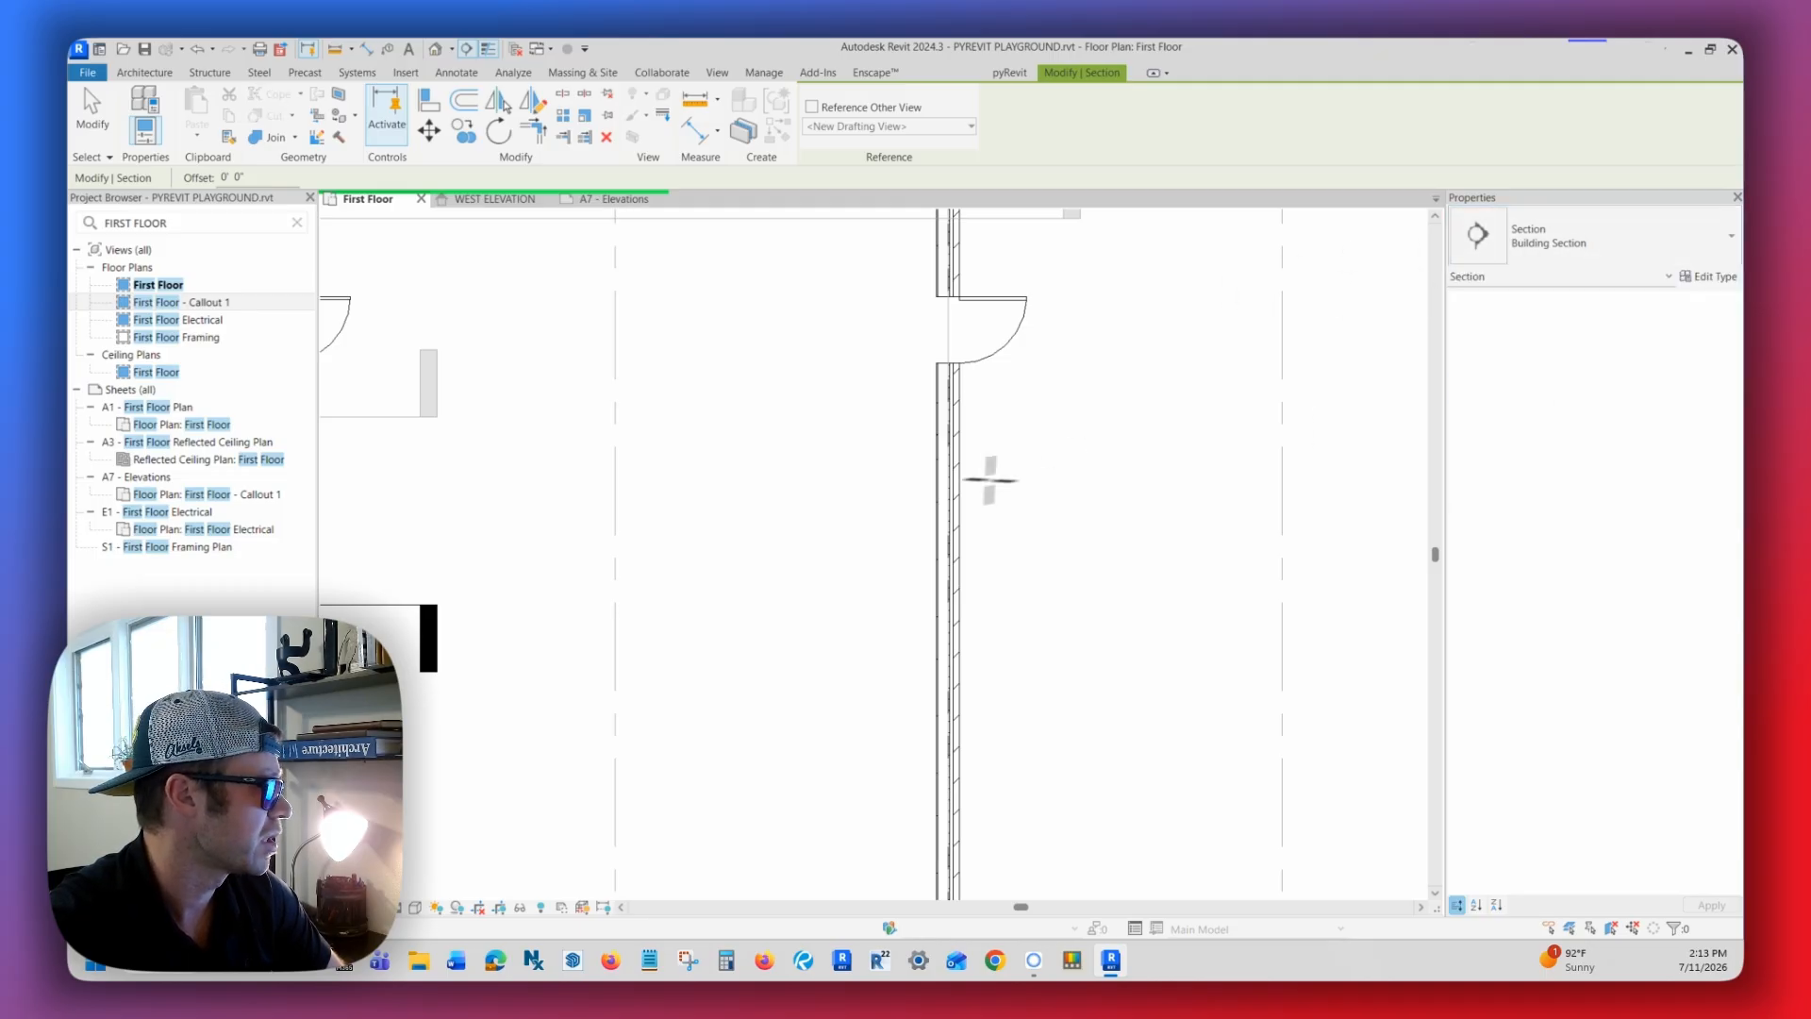
click(797, 489)
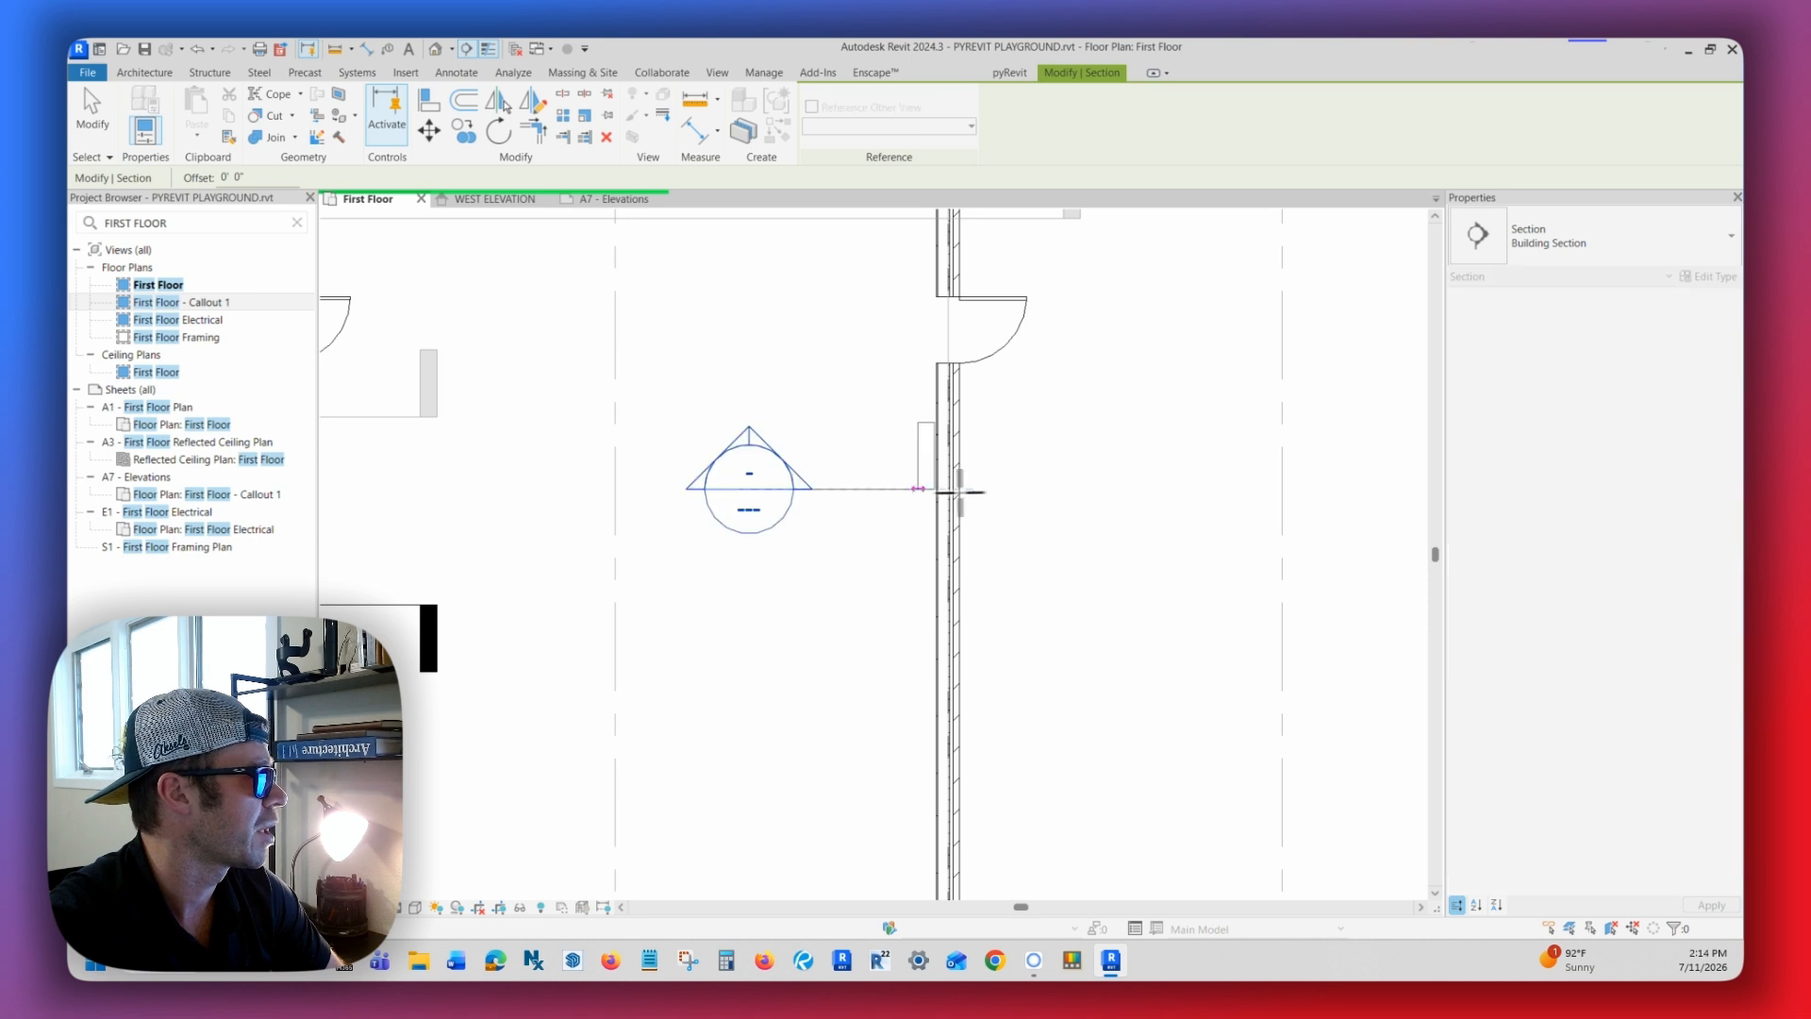
click(1123, 490)
key(Escape)
key(Escape)
click(992, 530)
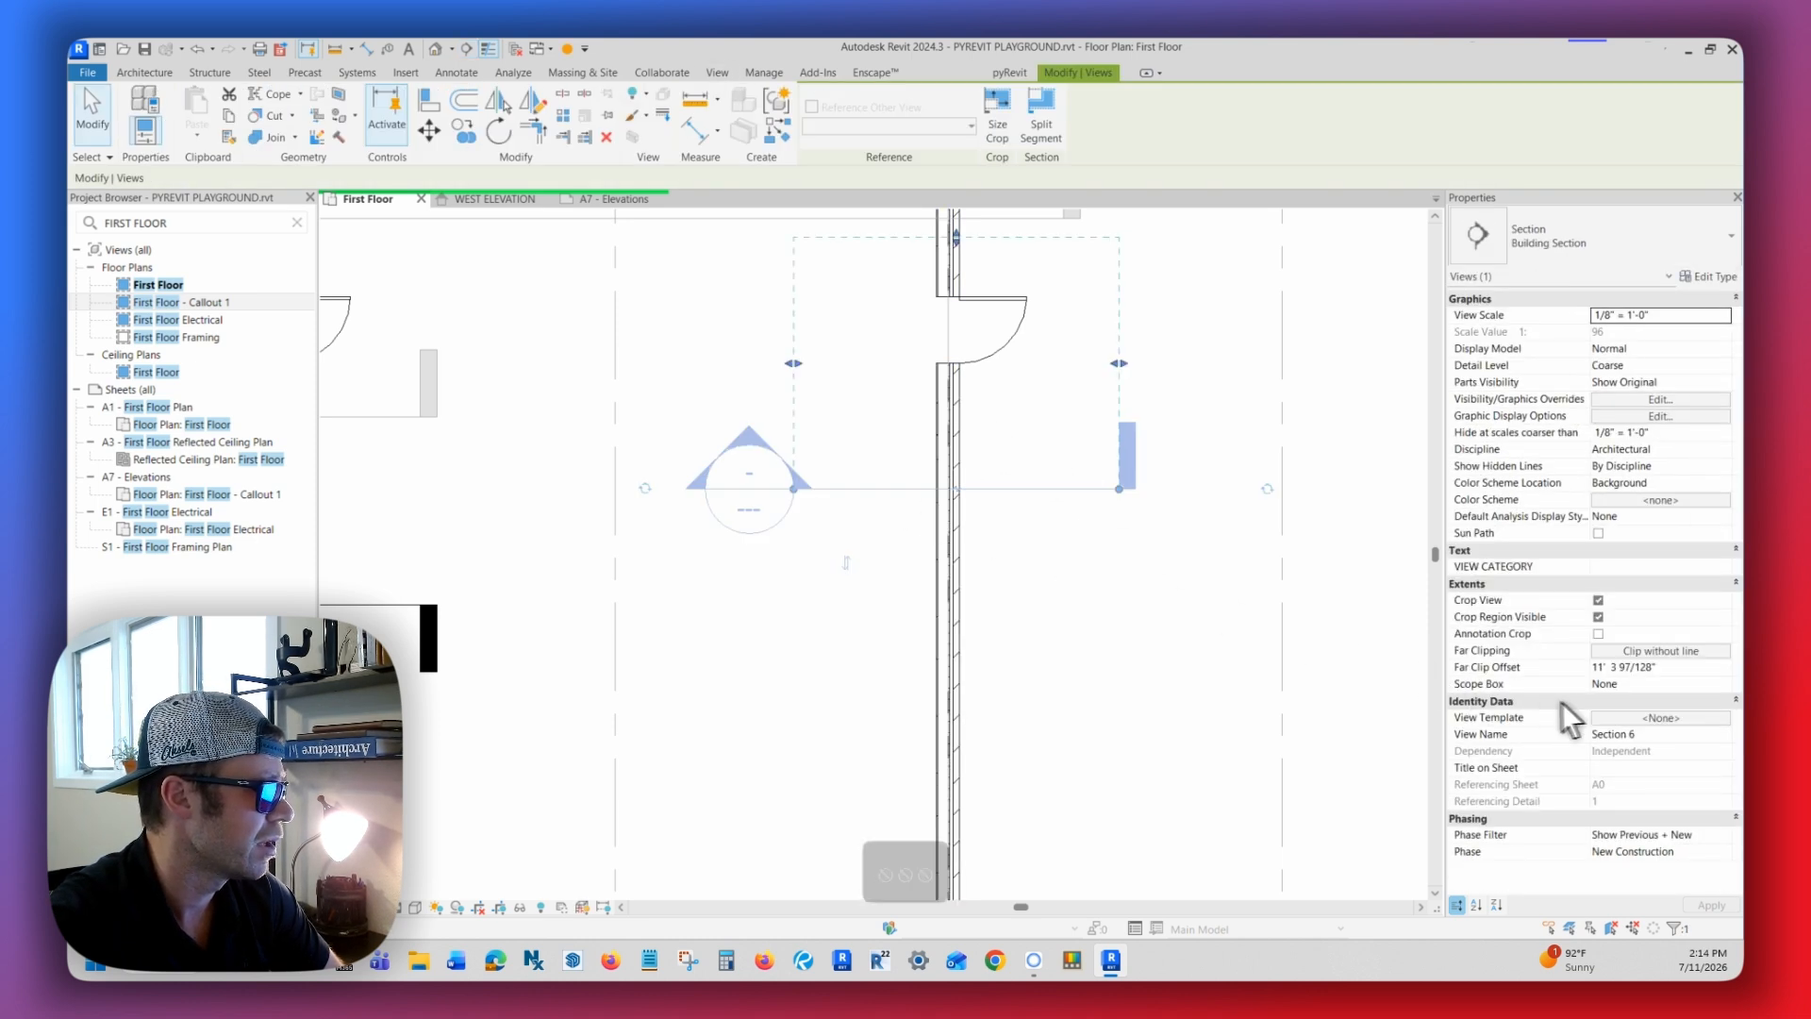
- Set the Far Clip Offset of the new building section across the grid C wall to 1' 0" and reselect the section
click(1676, 667)
text(1' 0")
key(Return)
click(1078, 558)
click(1016, 494)
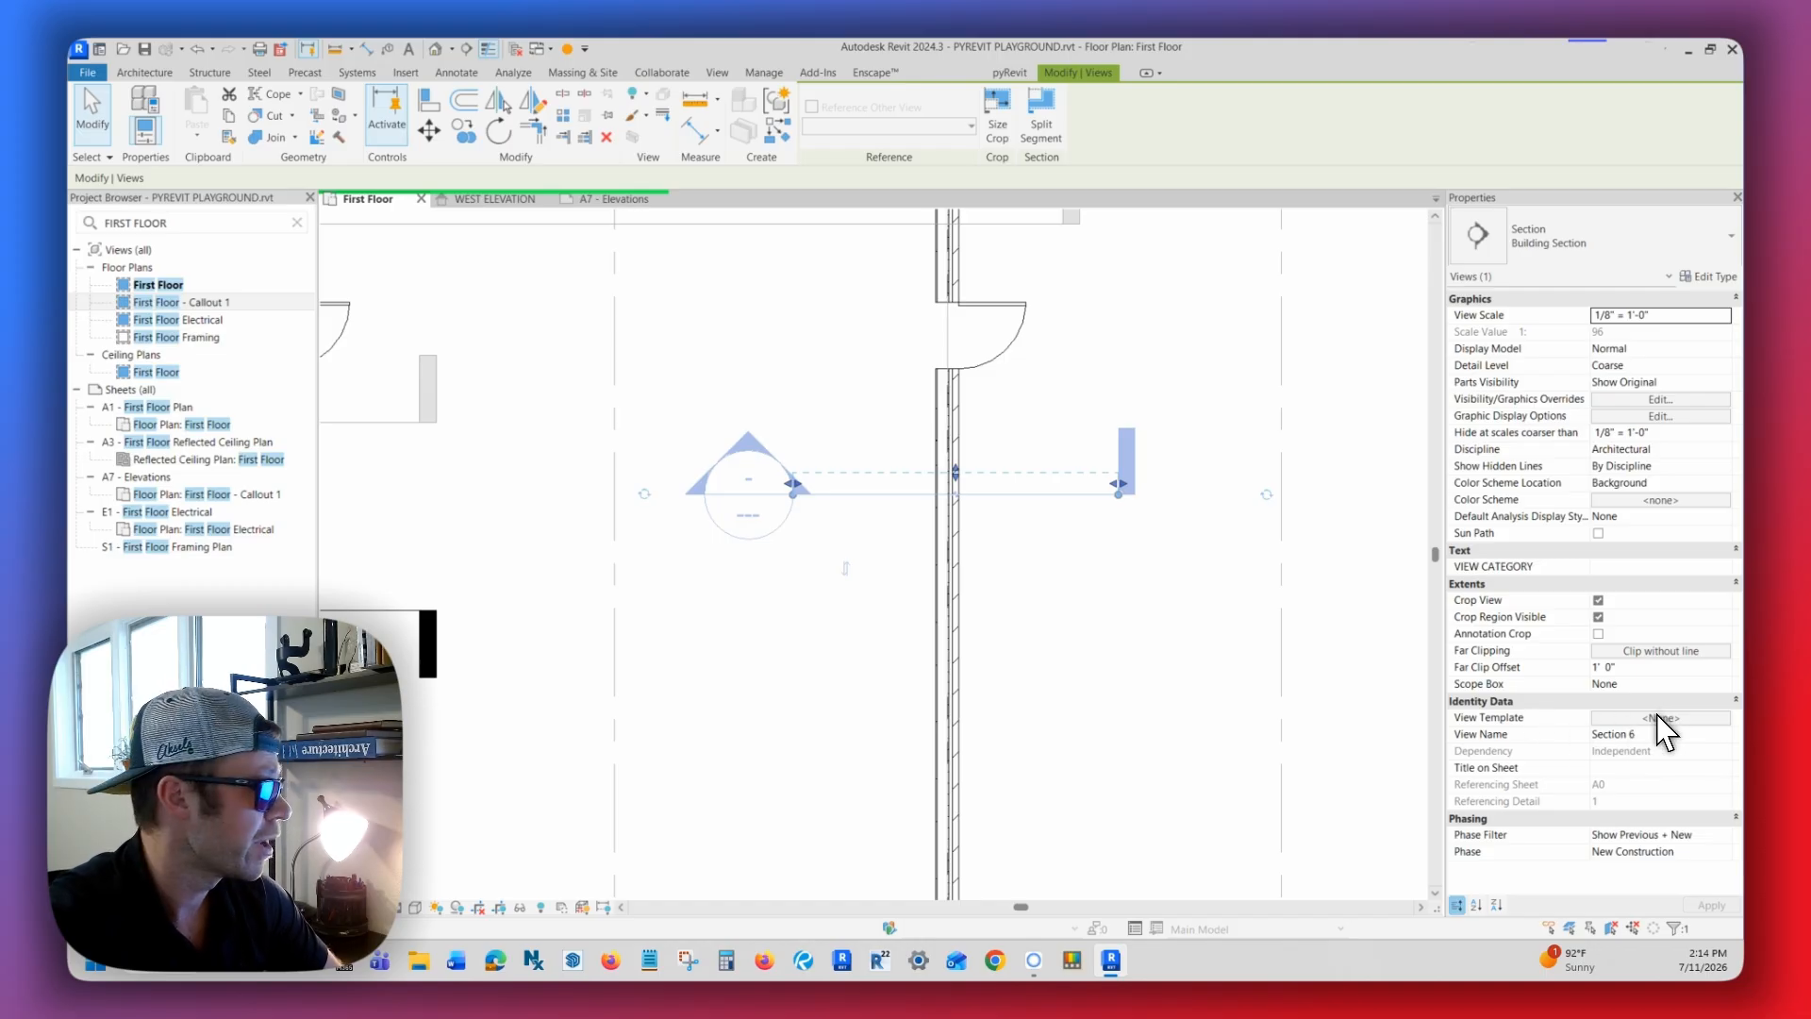
middle_drag(1060, 602, 1057, 610)
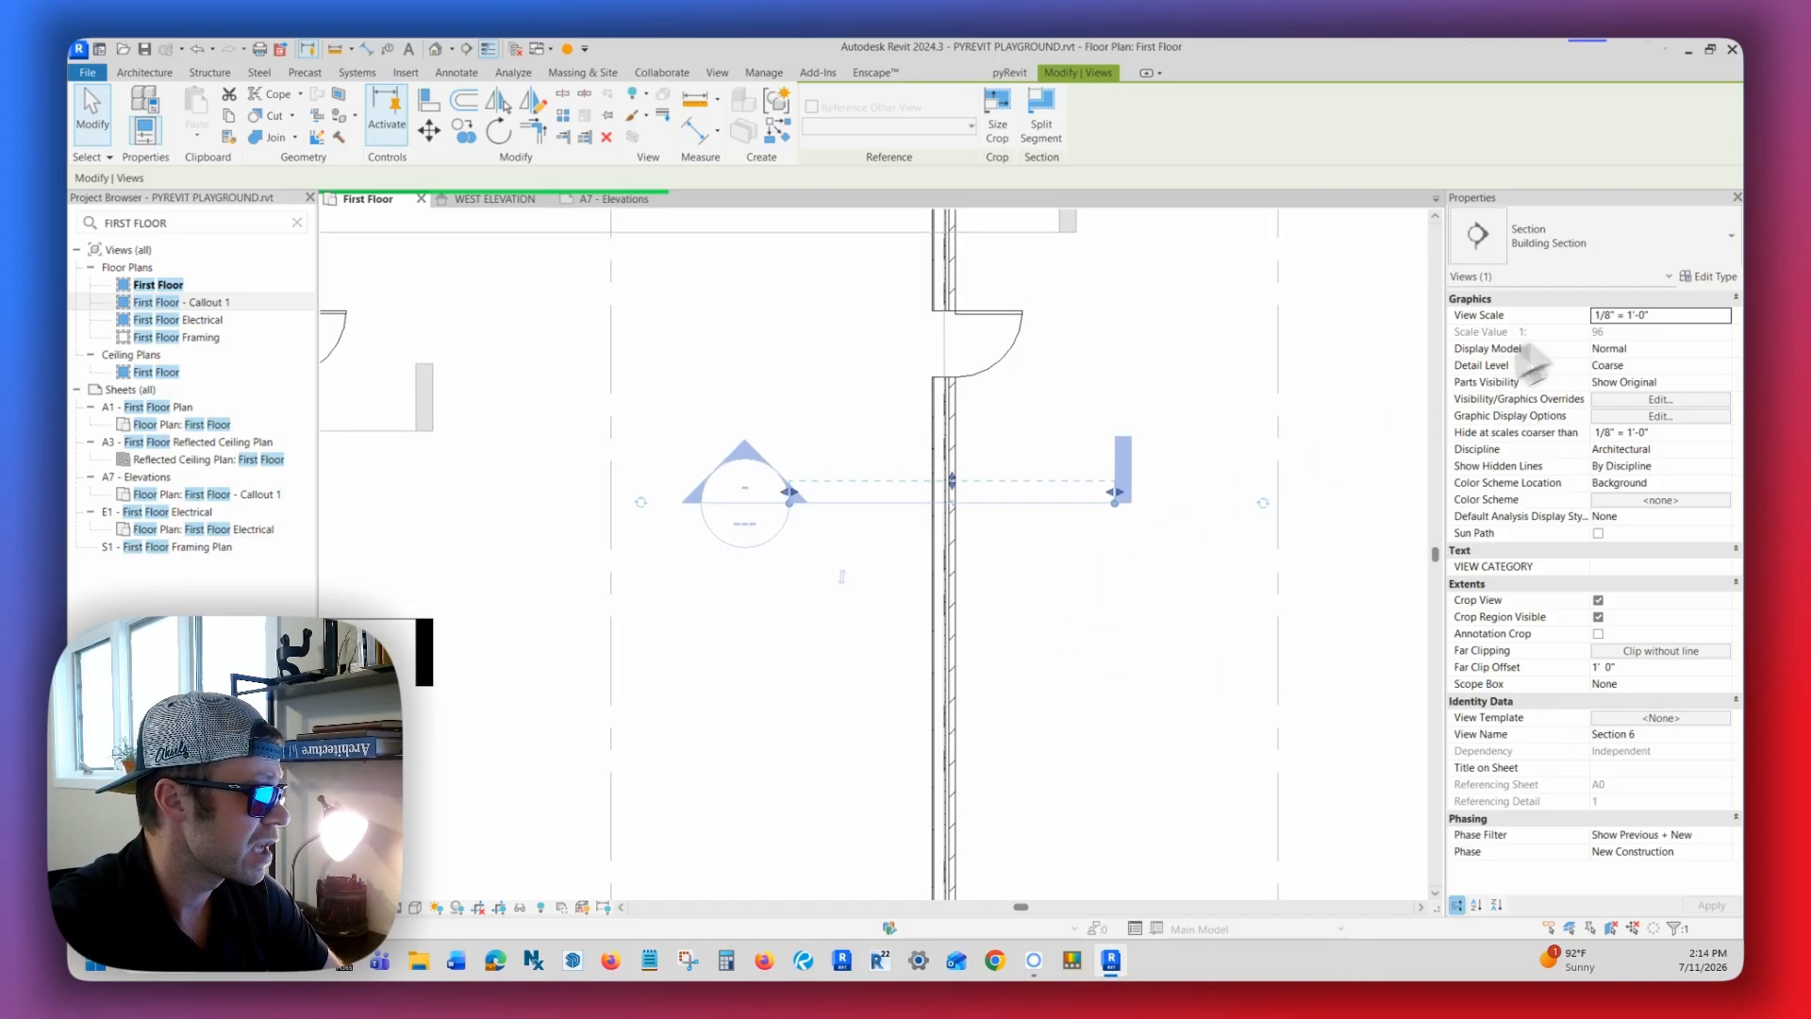
- Assign the SECT - BUILDING 1/8" view template to new views of the Building Section type and apply the type change
click(1717, 276)
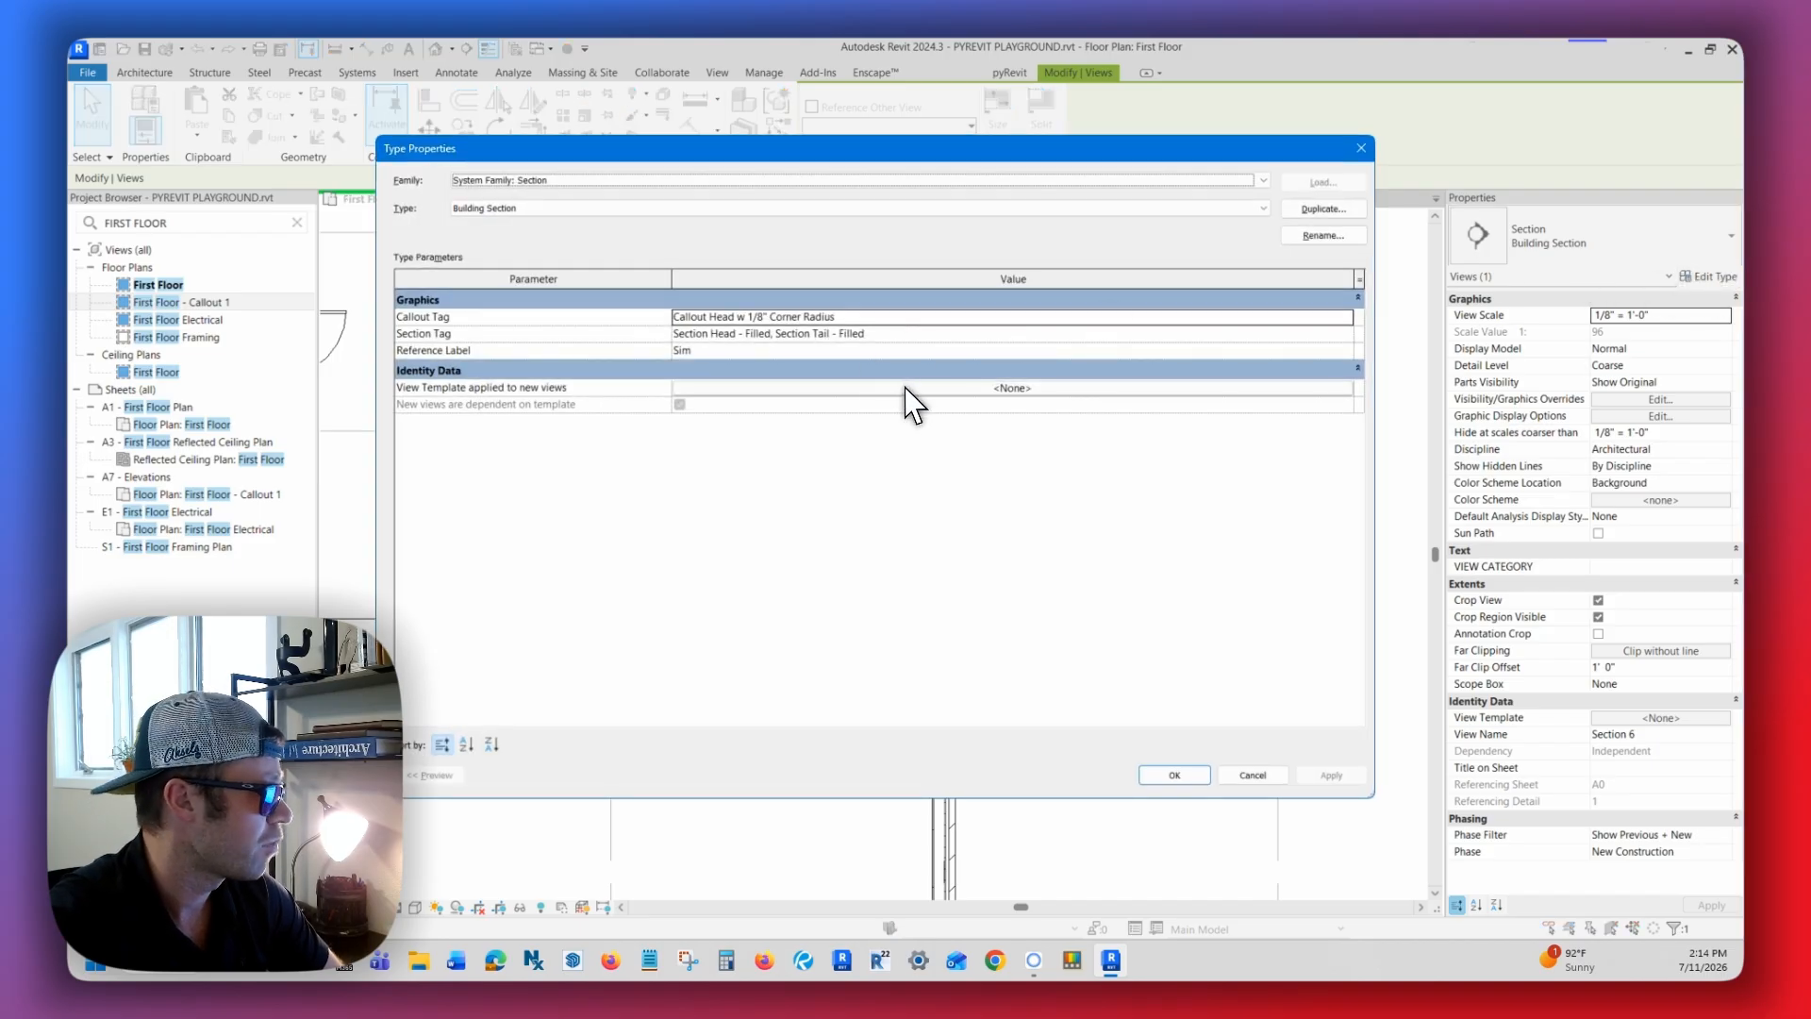
click(1051, 388)
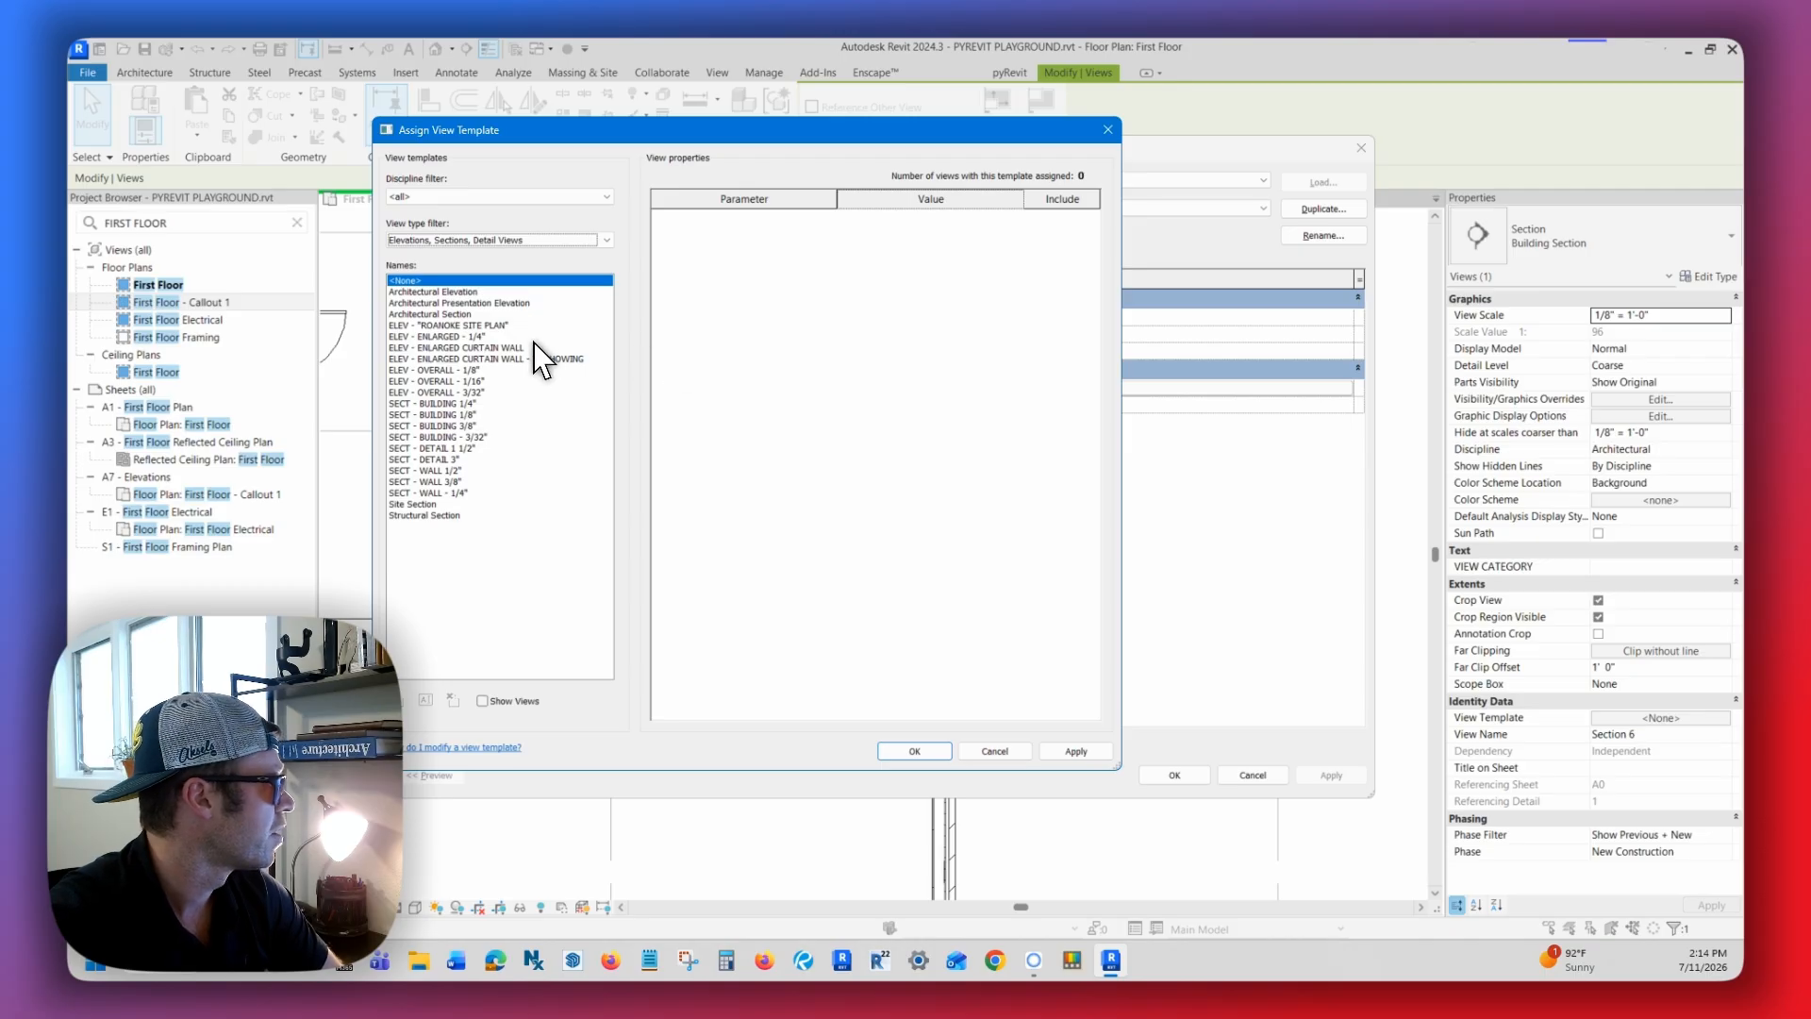
drag(641, 134, 959, 172)
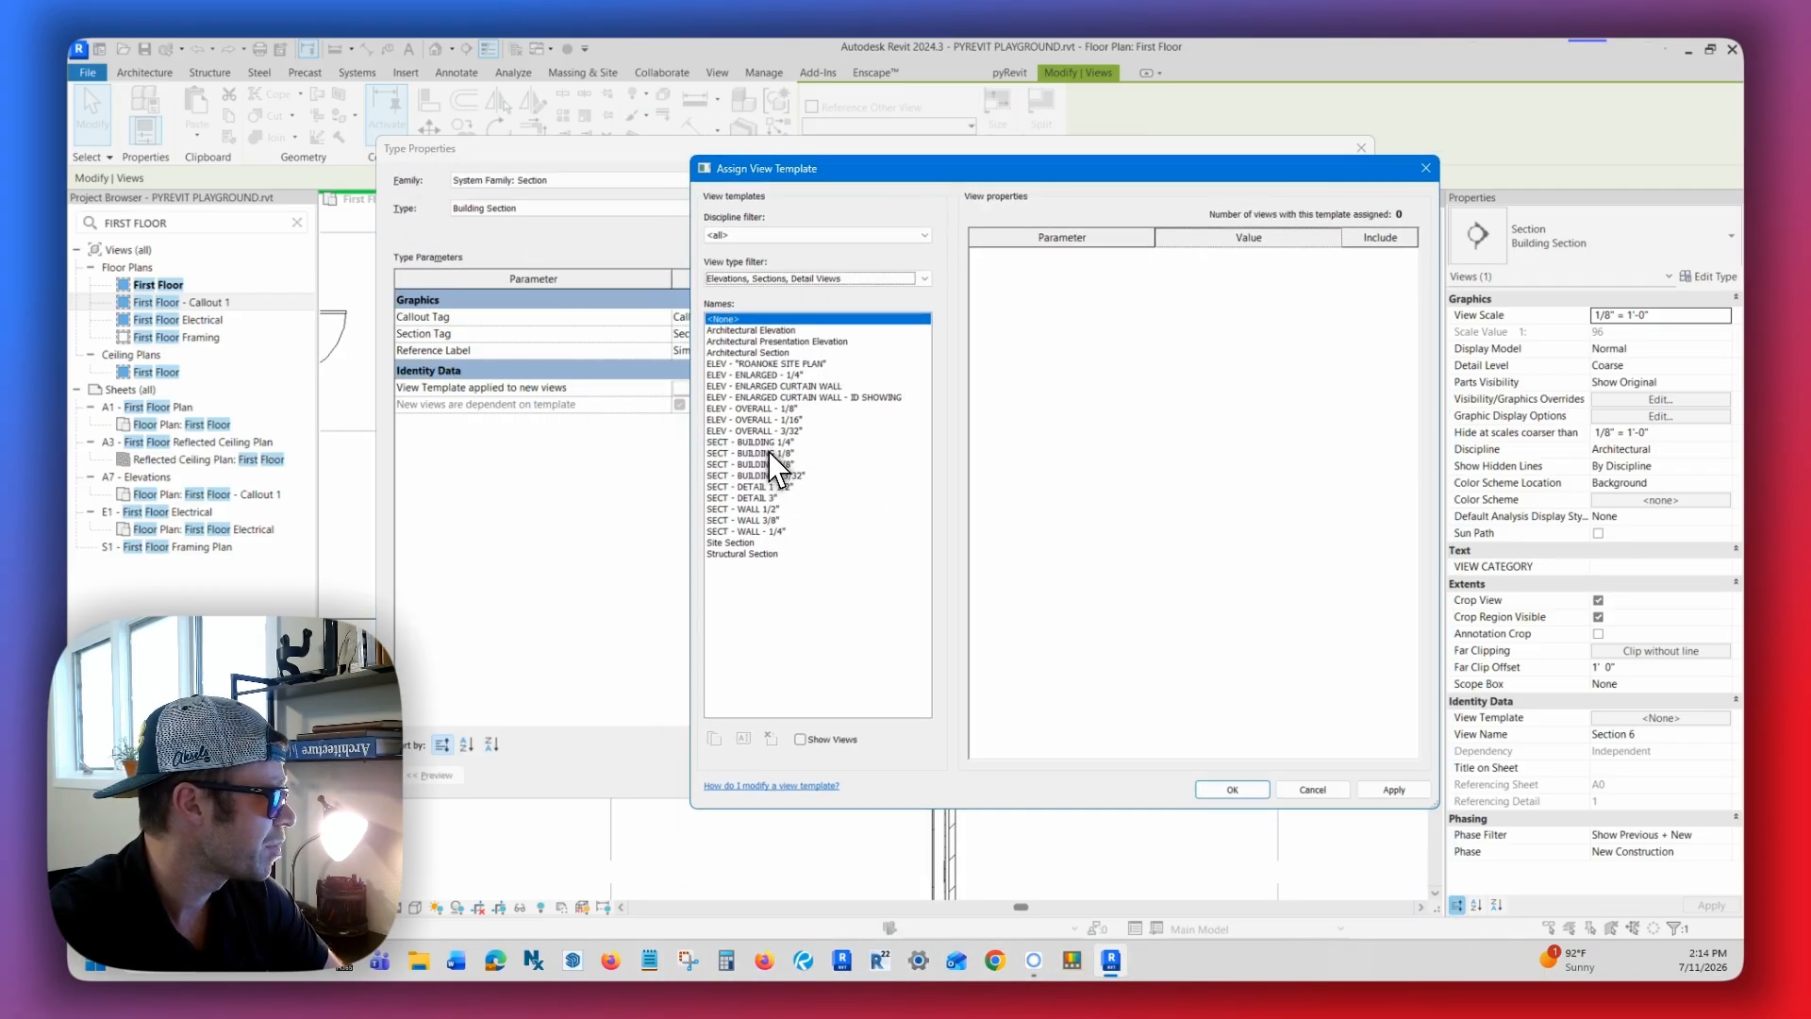
click(768, 452)
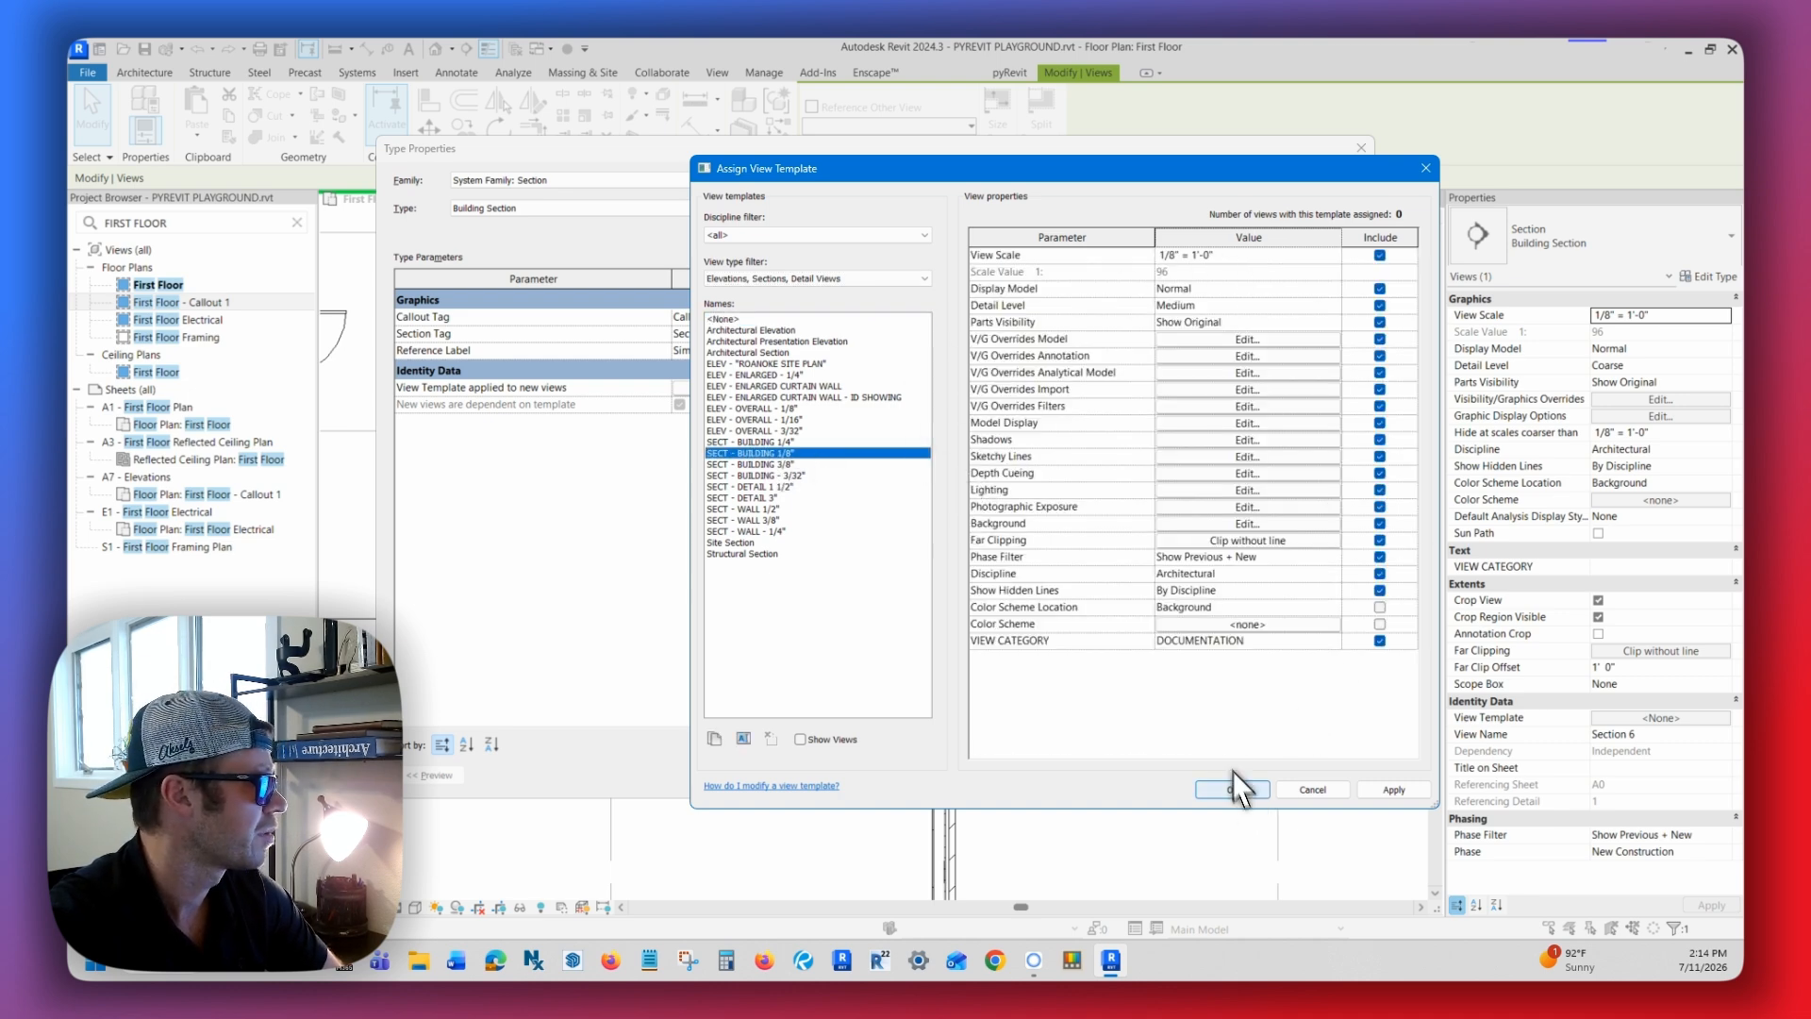
drag(1106, 175, 989, 165)
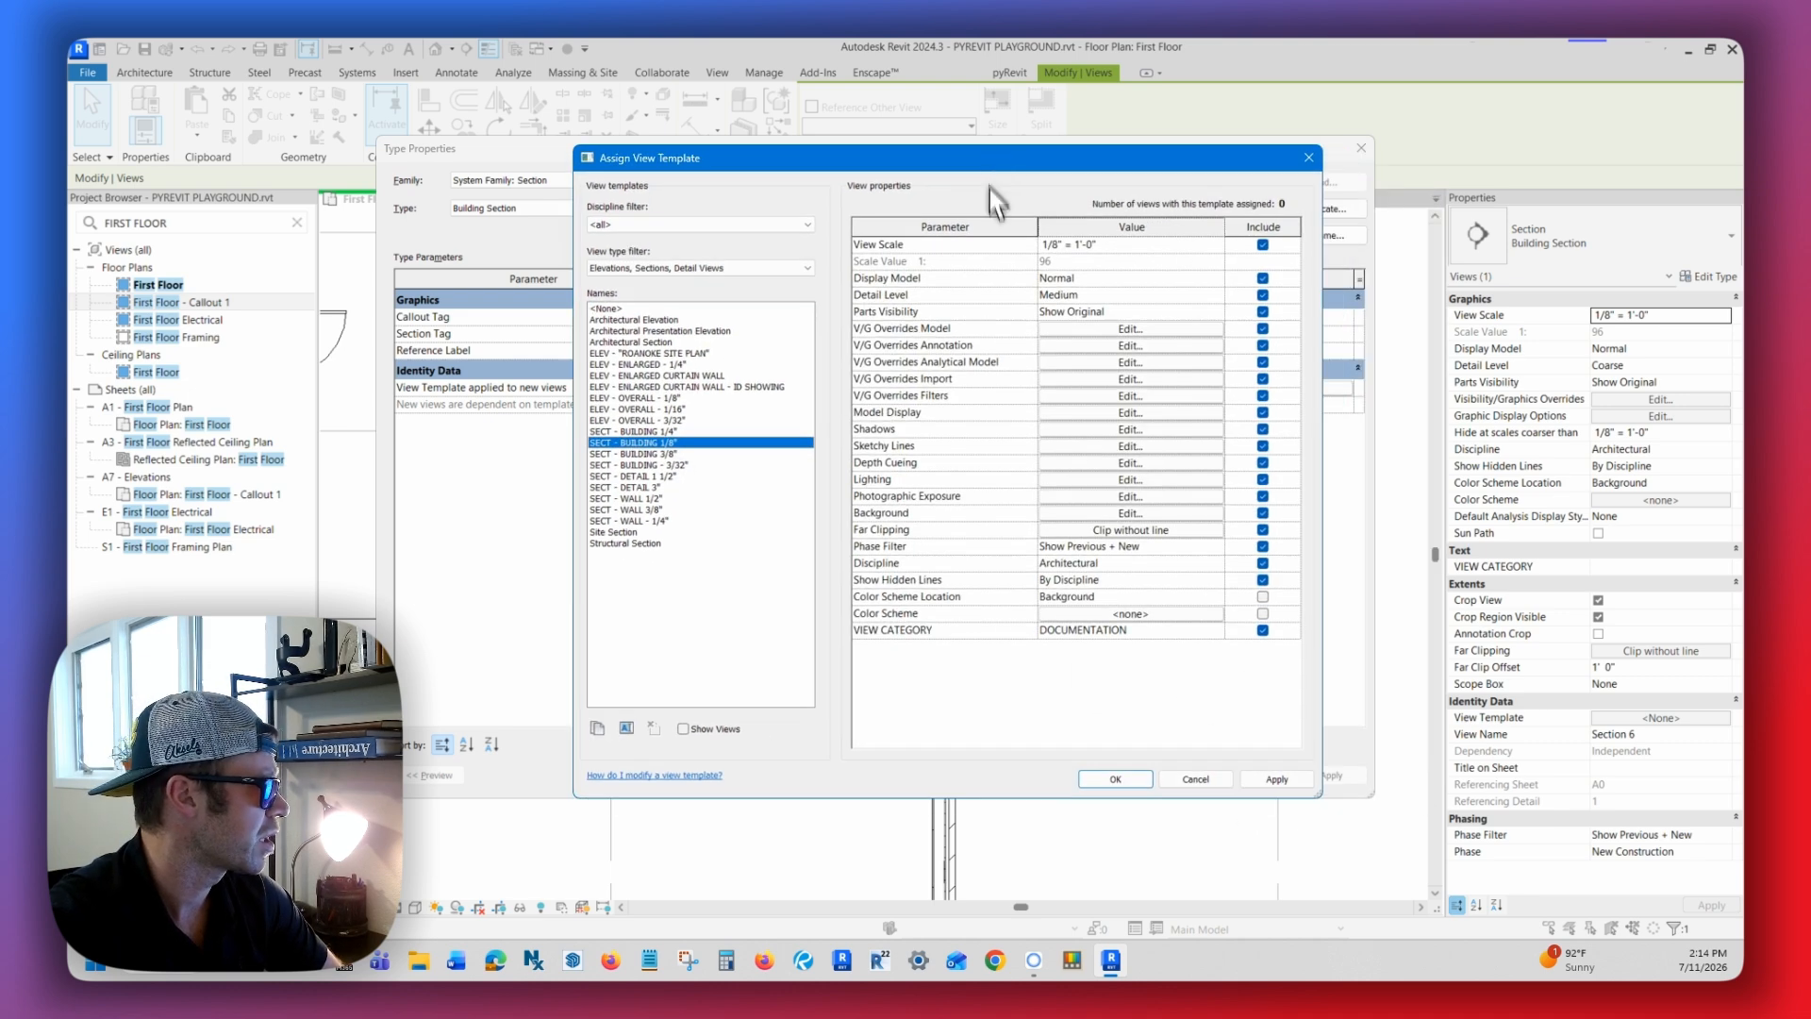
click(1115, 779)
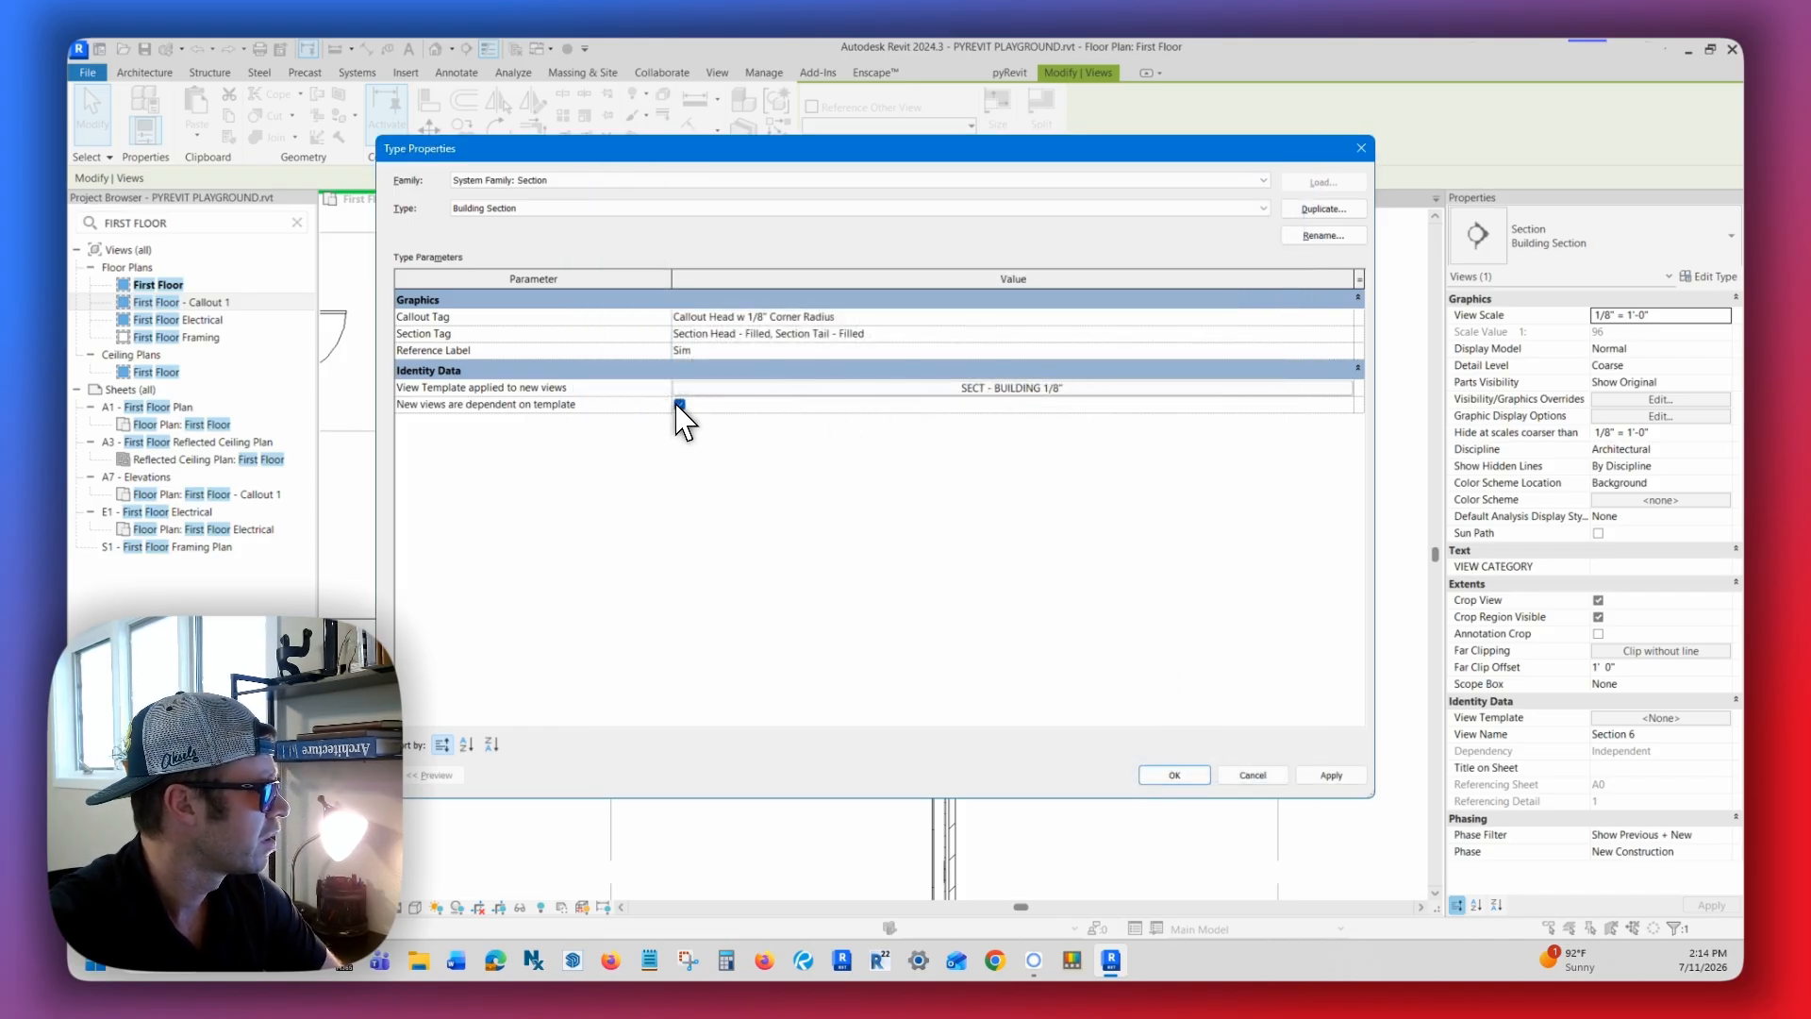
click(1178, 774)
- Reselect the existing building section, check its own View Template setting, and clear the selection
click(998, 557)
click(971, 490)
middle_drag(1023, 537, 1026, 530)
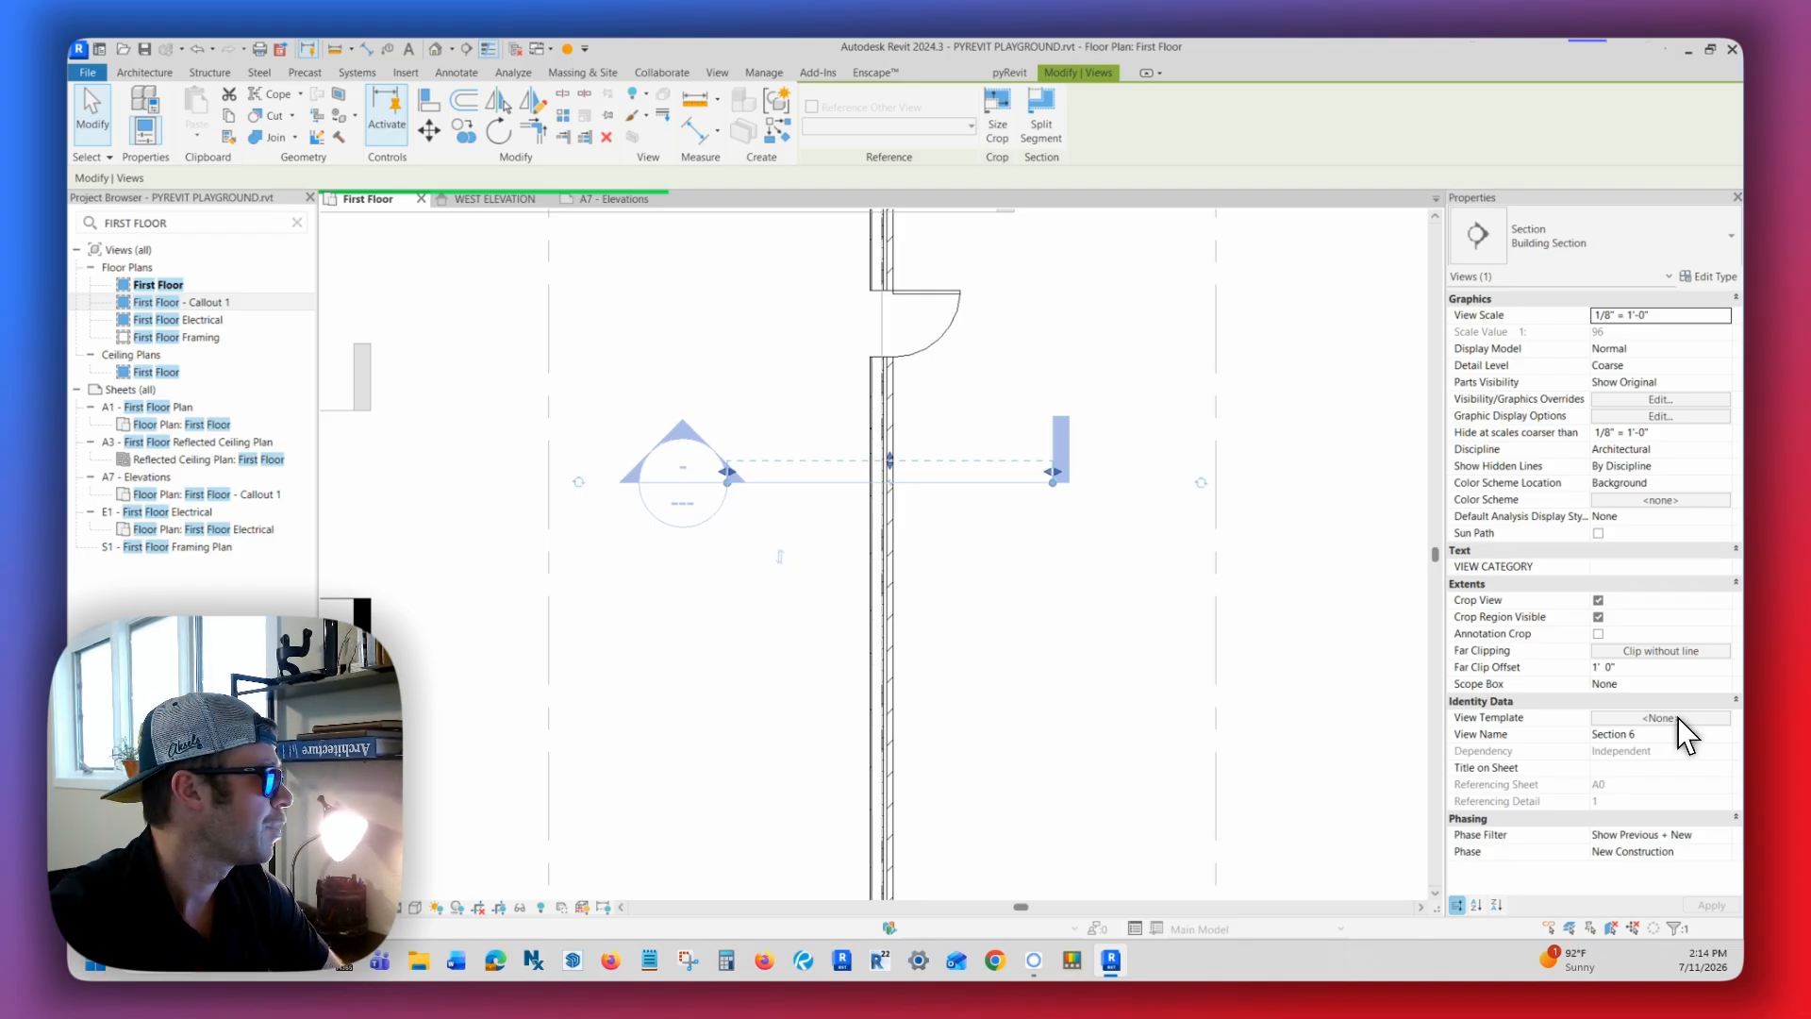
click(1045, 660)
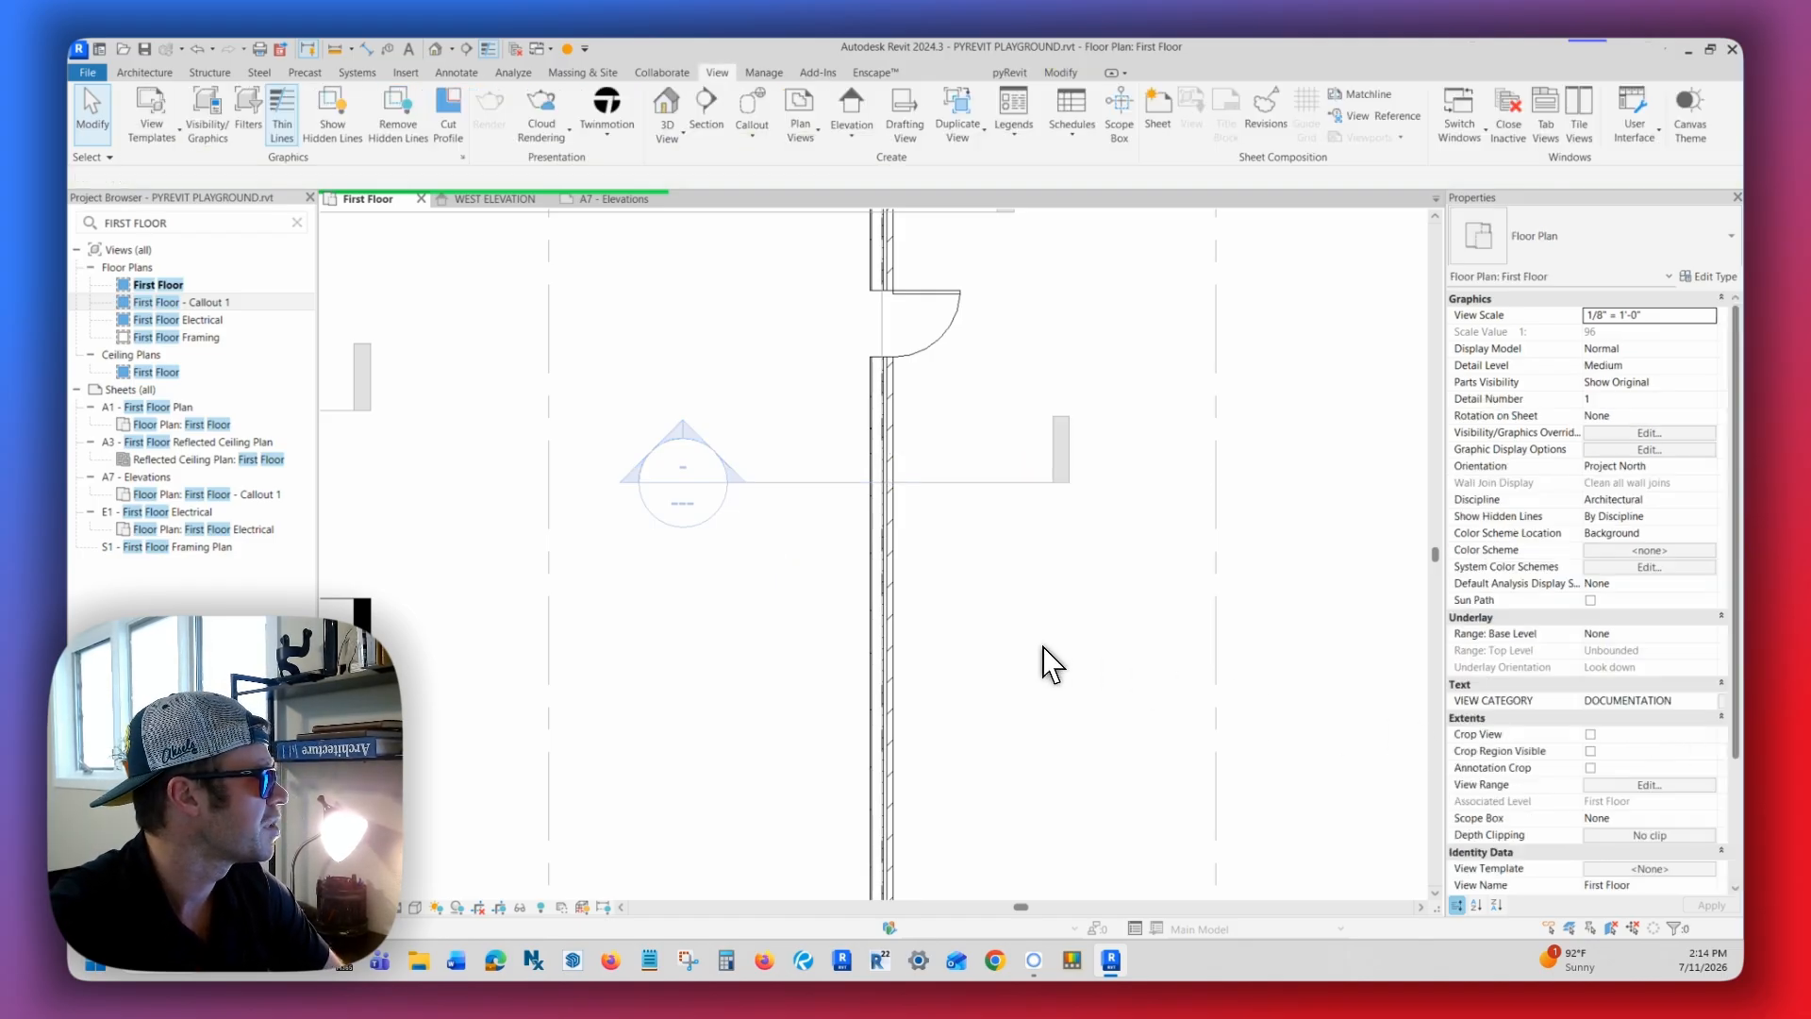
- Draw a second Building Section across the grid C wall, south of and parallel to the existing one
click(707, 123)
scroll(852, 542, up, 1)
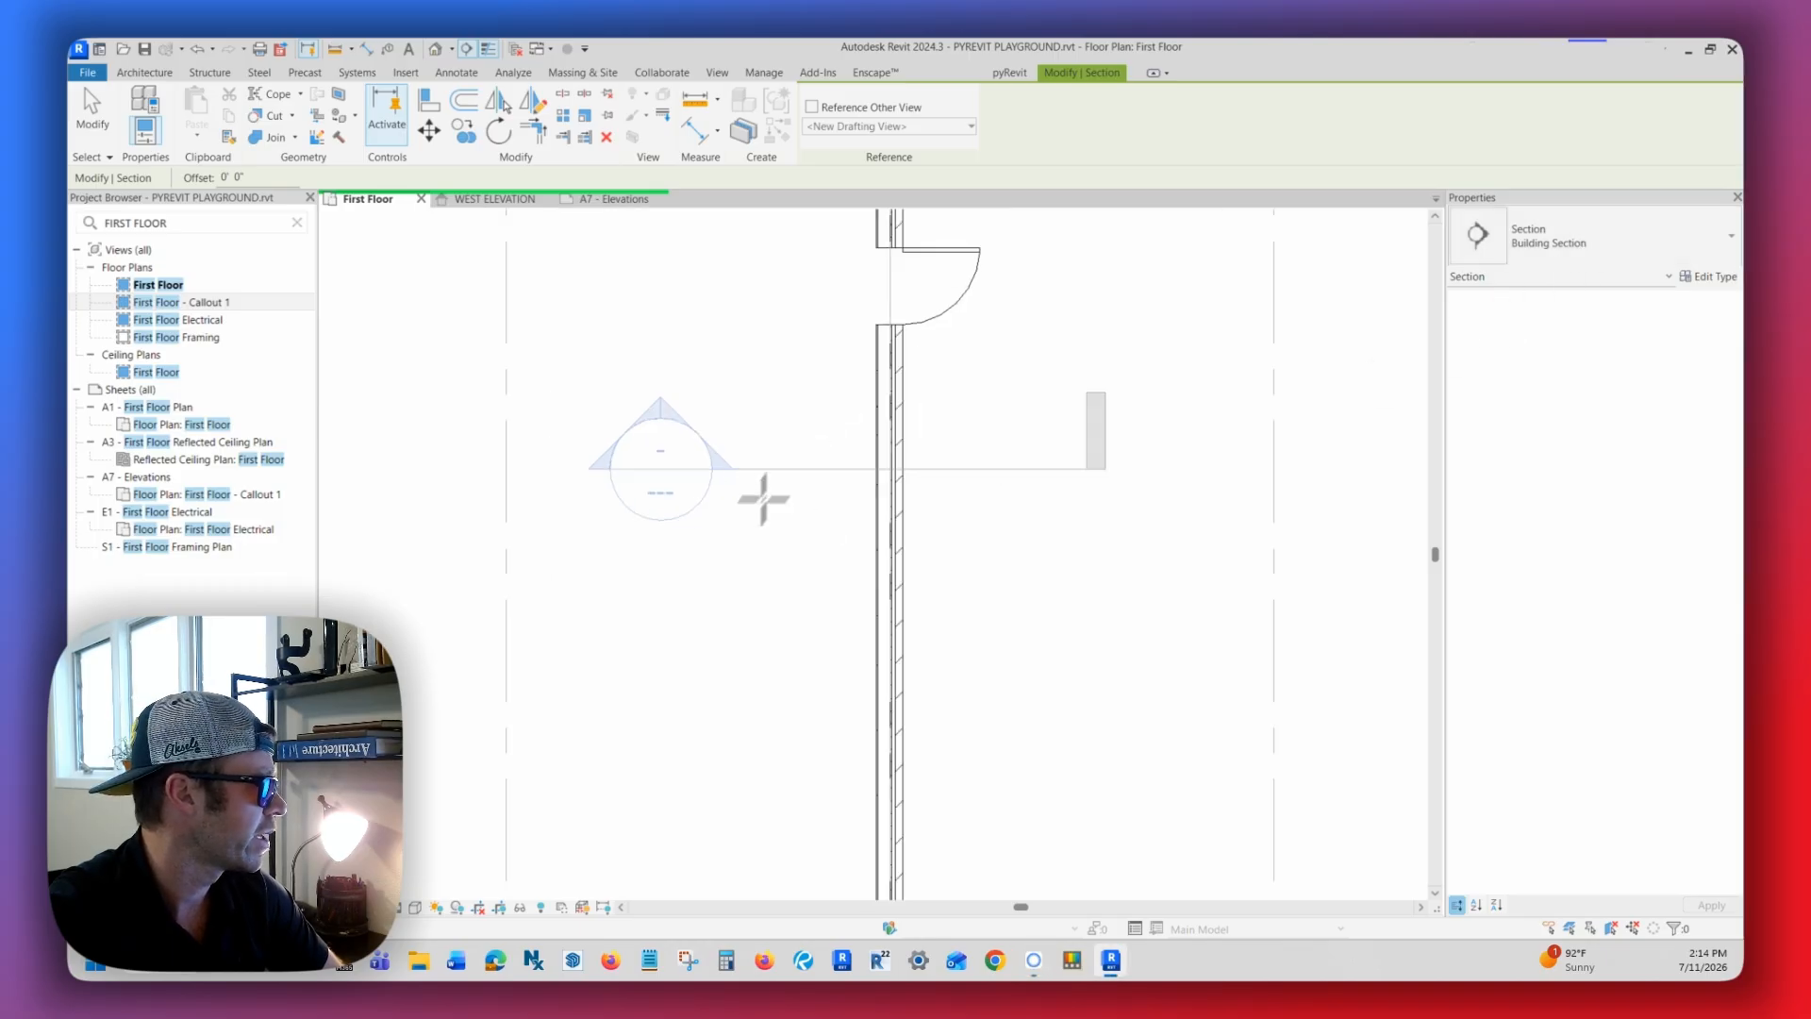
click(613, 640)
click(1090, 640)
key(Escape)
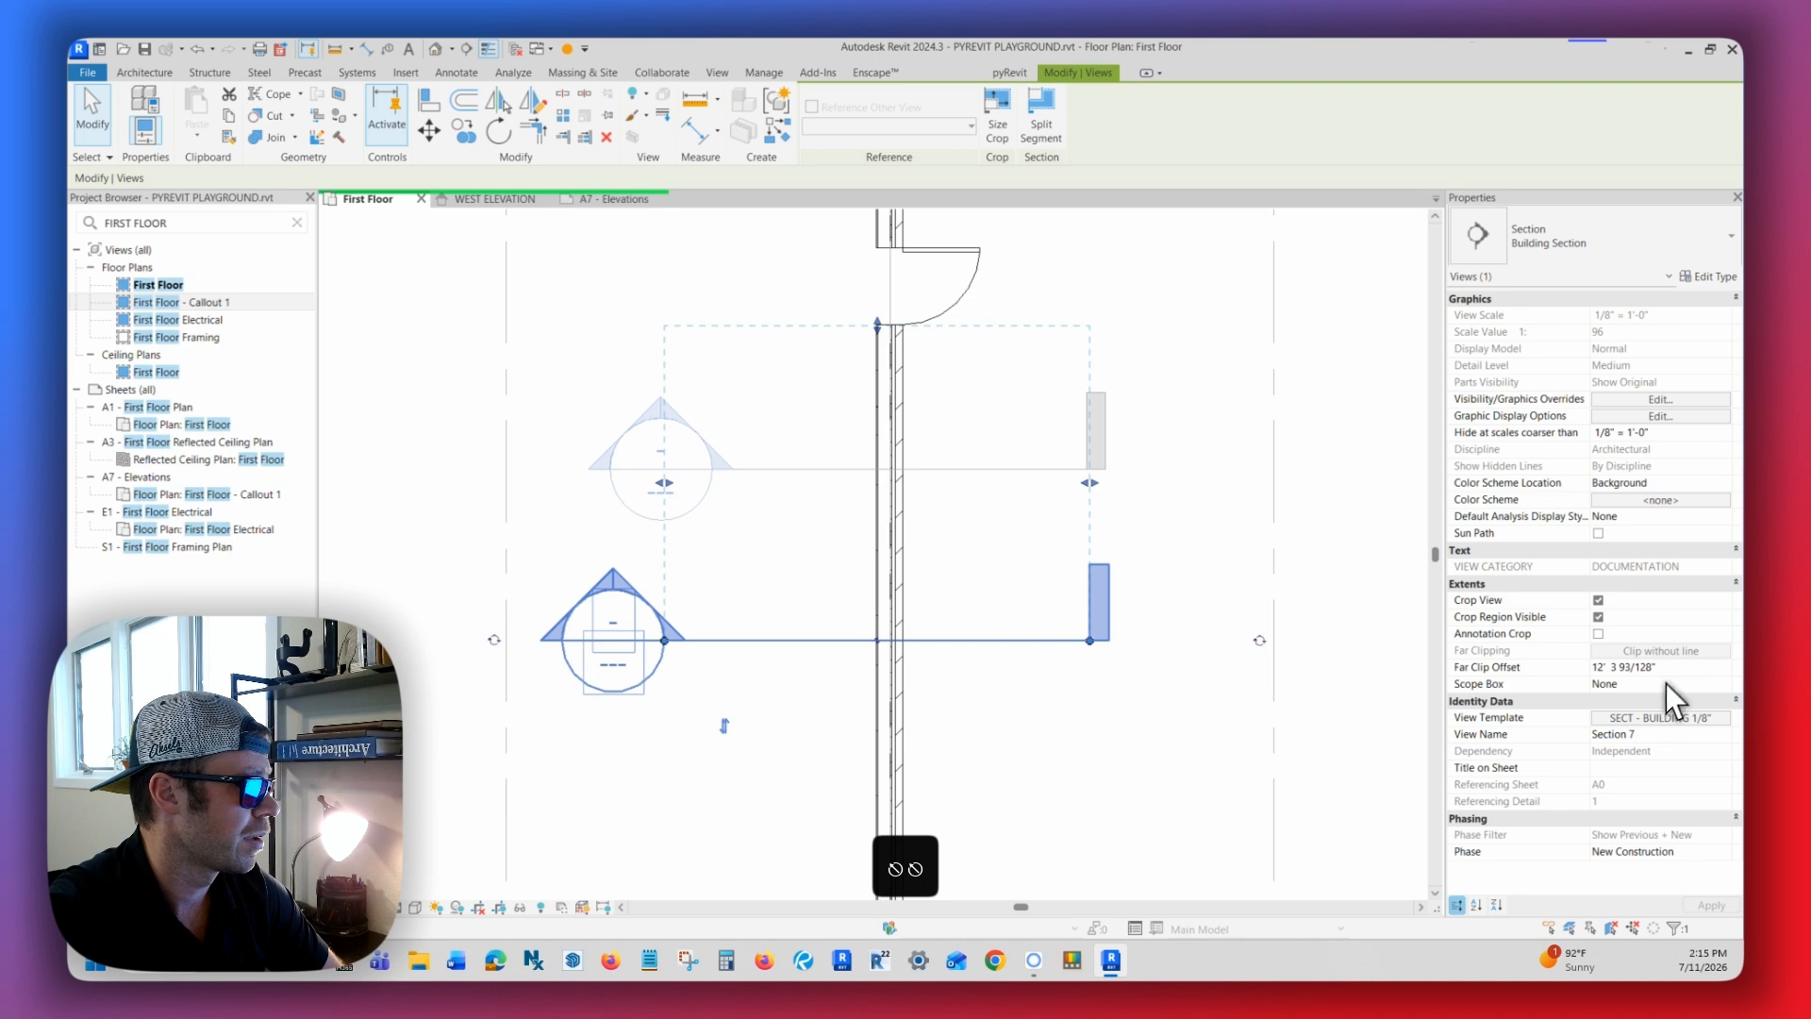
- Set the second building section's Far Clip Offset to 1' 0" and reselect it
click(1661, 667)
text(1' 0)
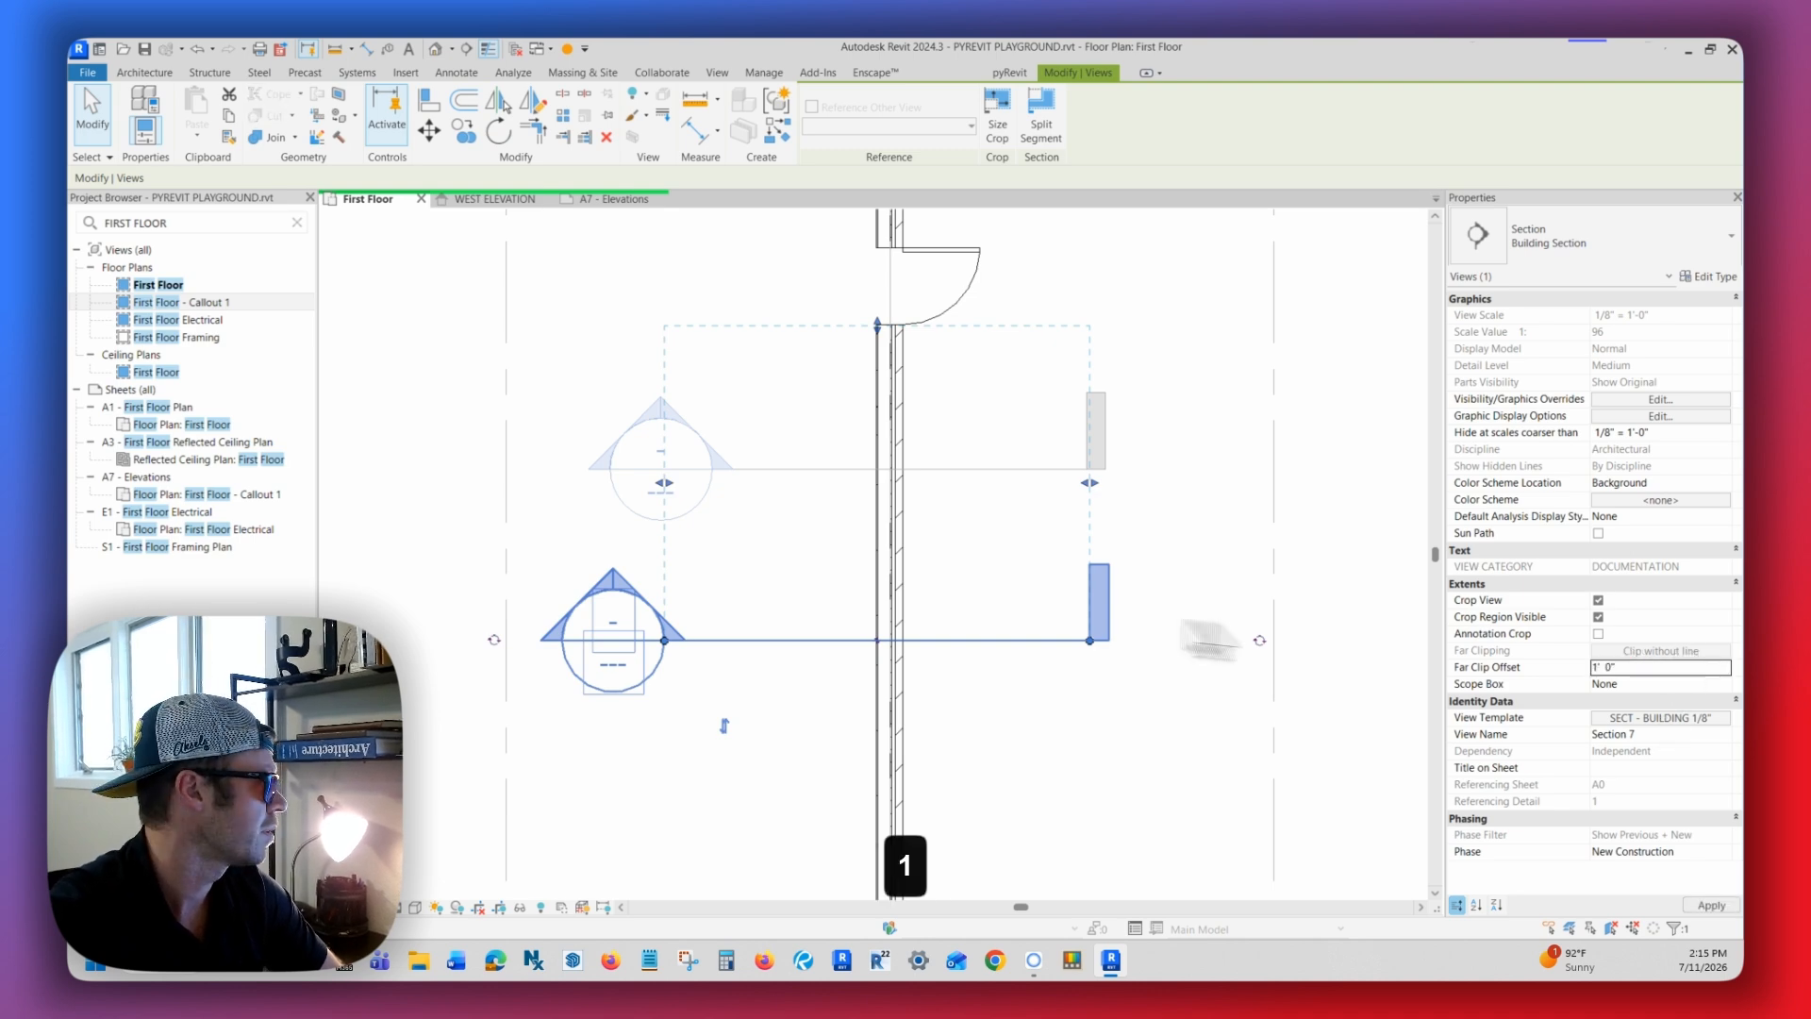
key(Return)
middle_drag(972, 571, 965, 569)
key(Escape)
key(Escape)
click(970, 638)
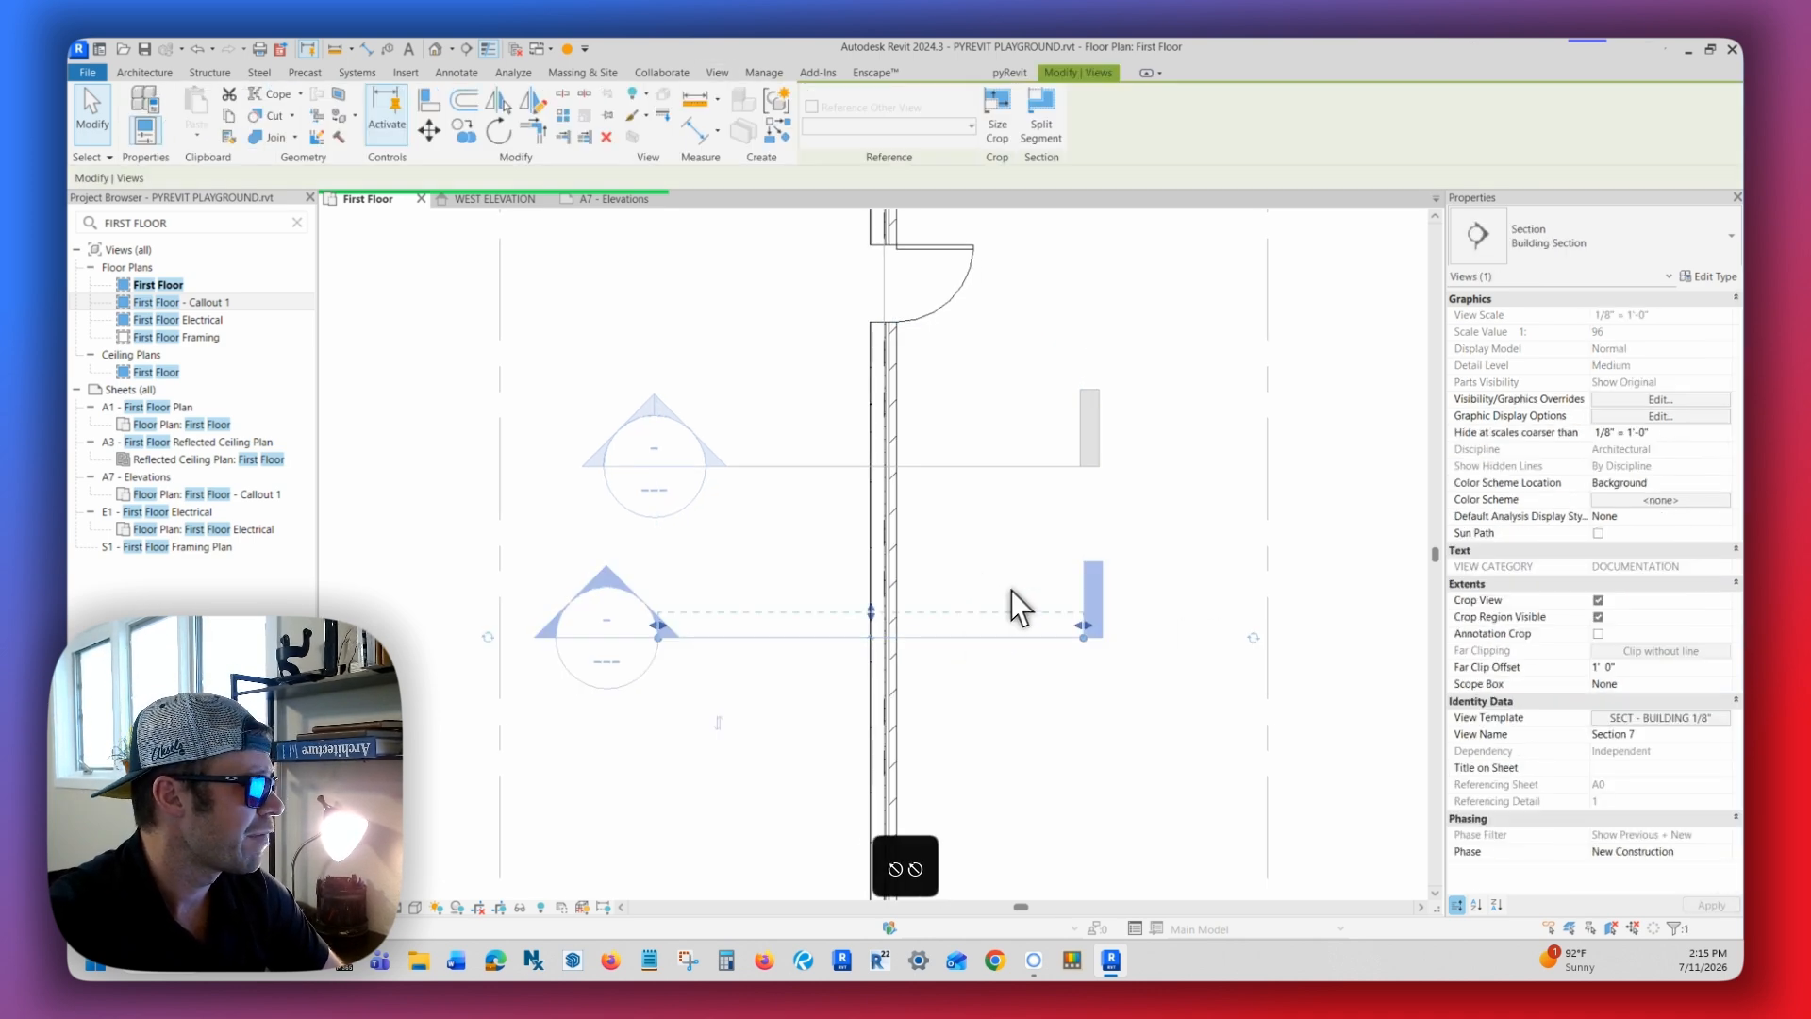
- Check the second section's assigned view template, open its section view to inspect it, and close that view
middle_drag(1344, 745, 1290, 703)
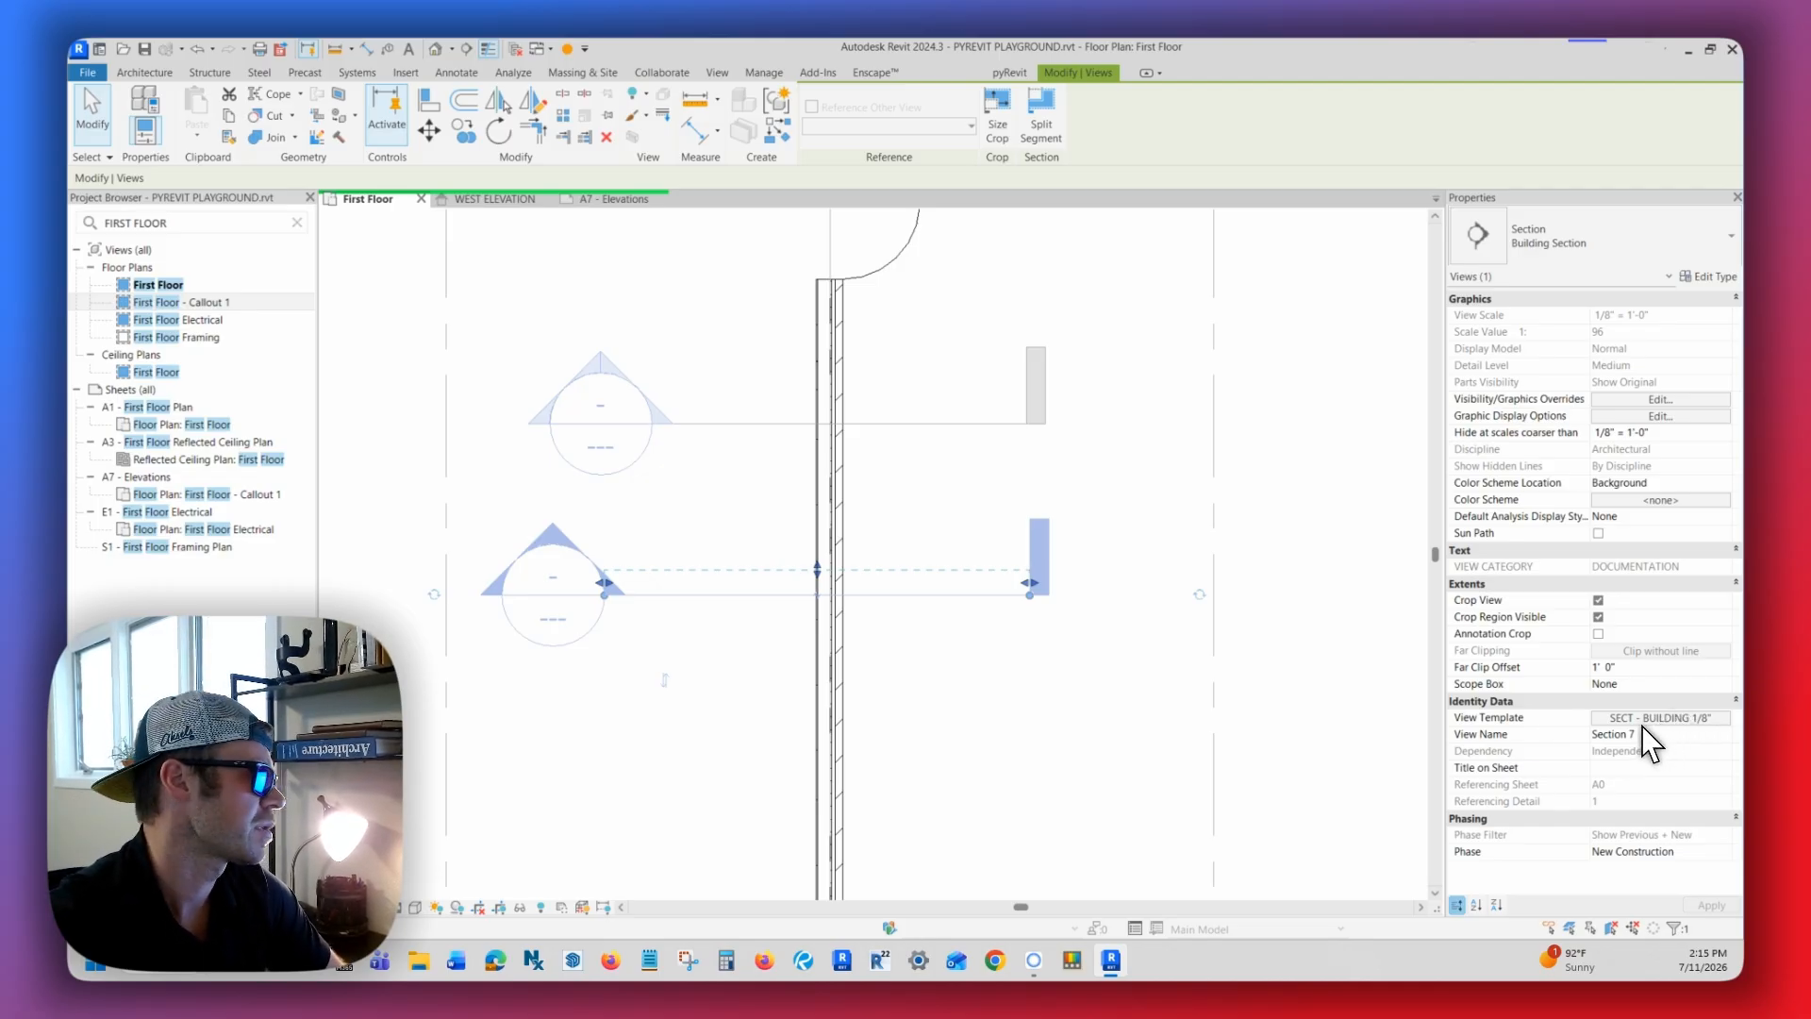
scroll(1094, 624, down, 3)
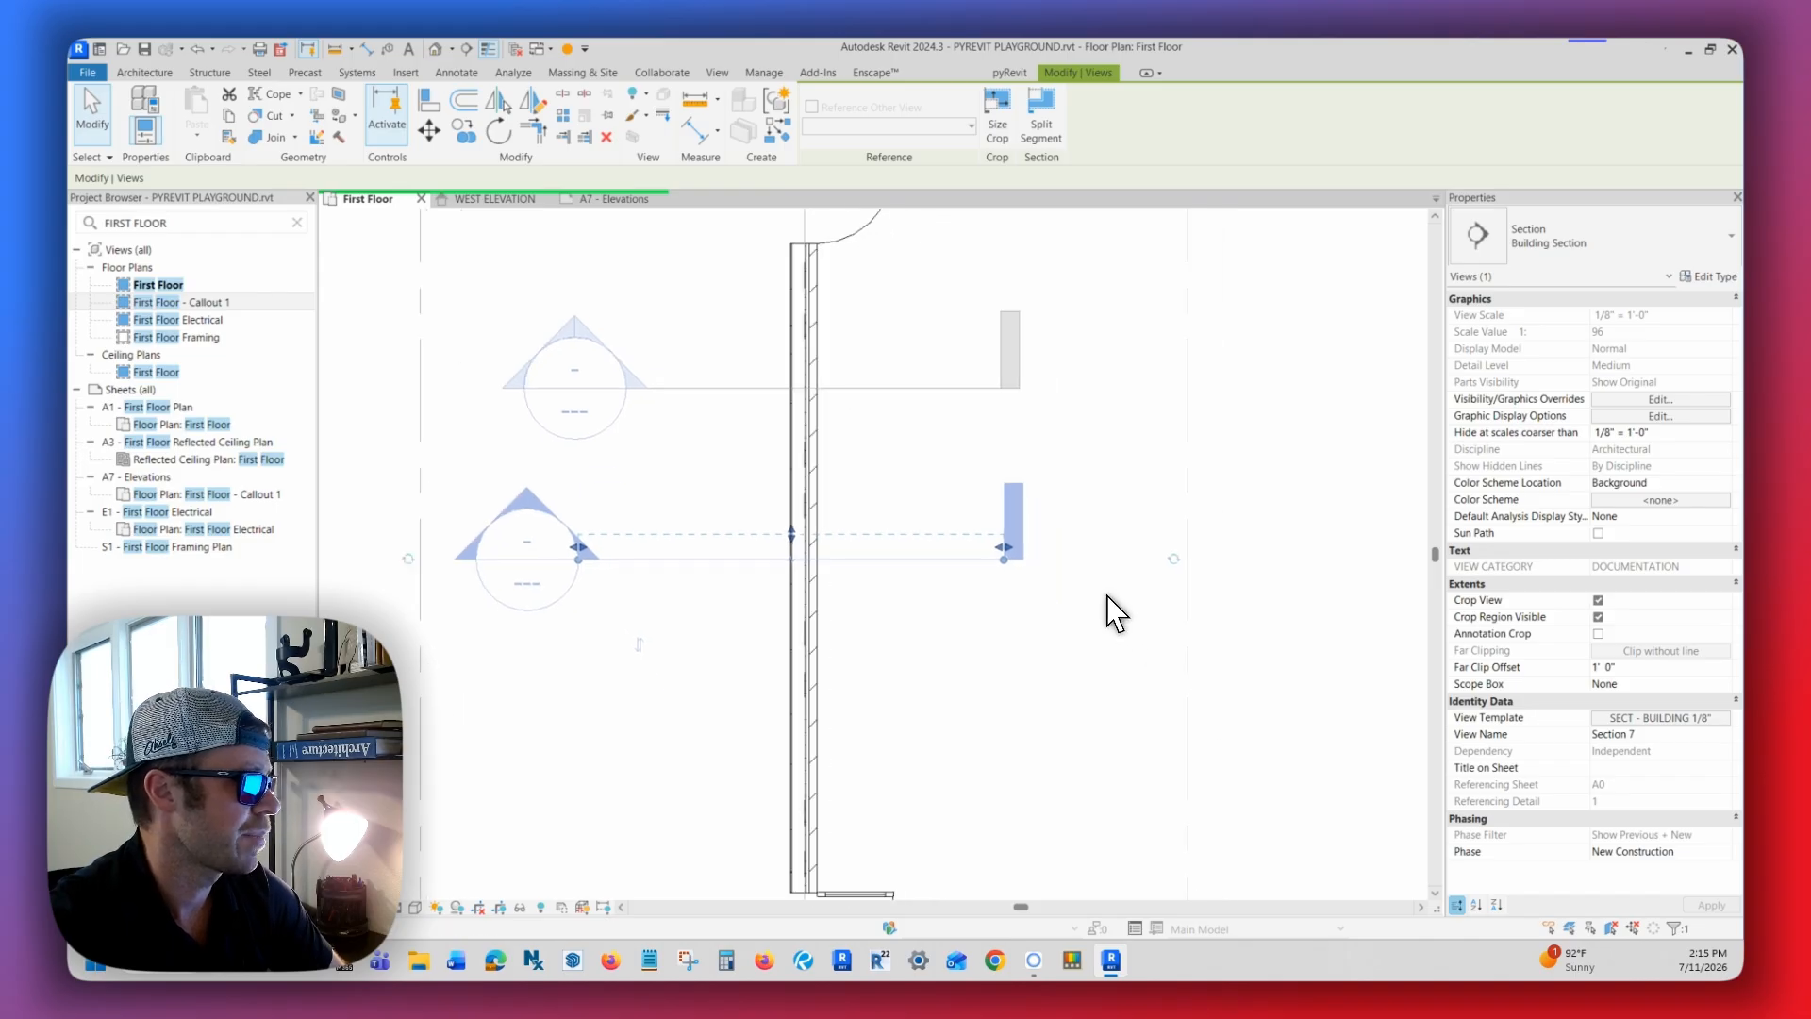
scroll(746, 571, up, 3)
key(Escape)
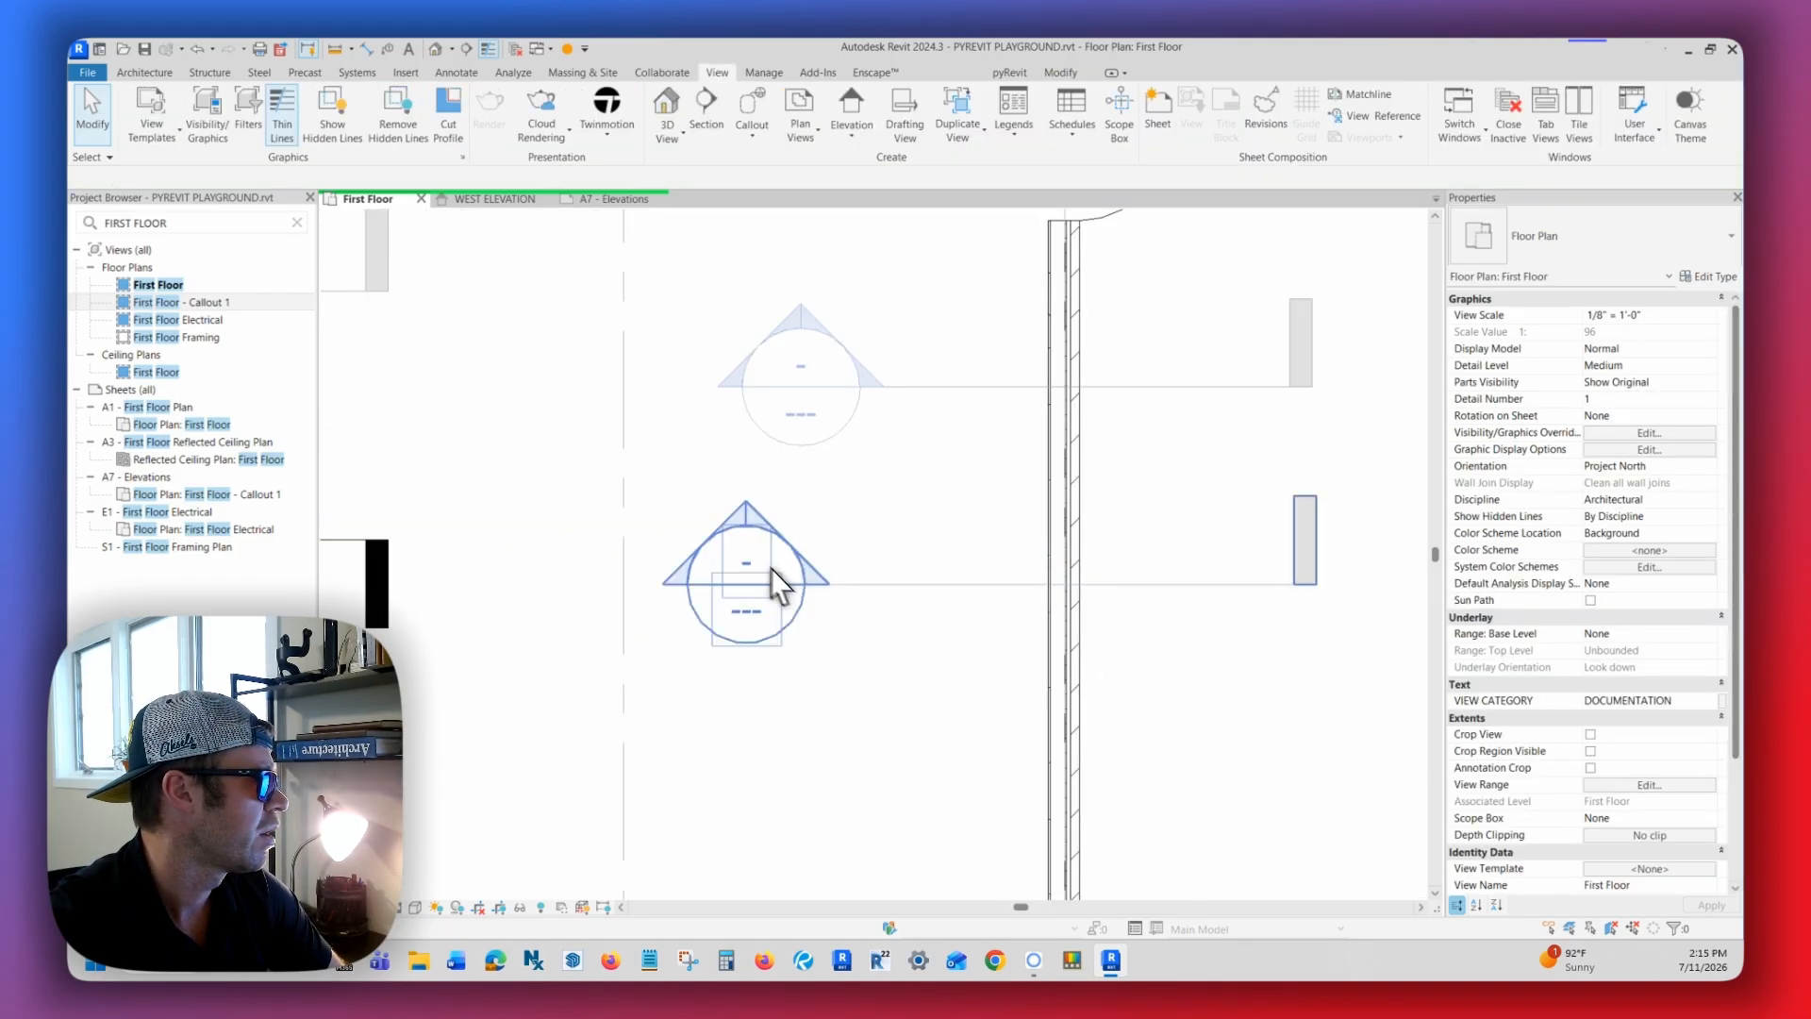
double_click(740, 542)
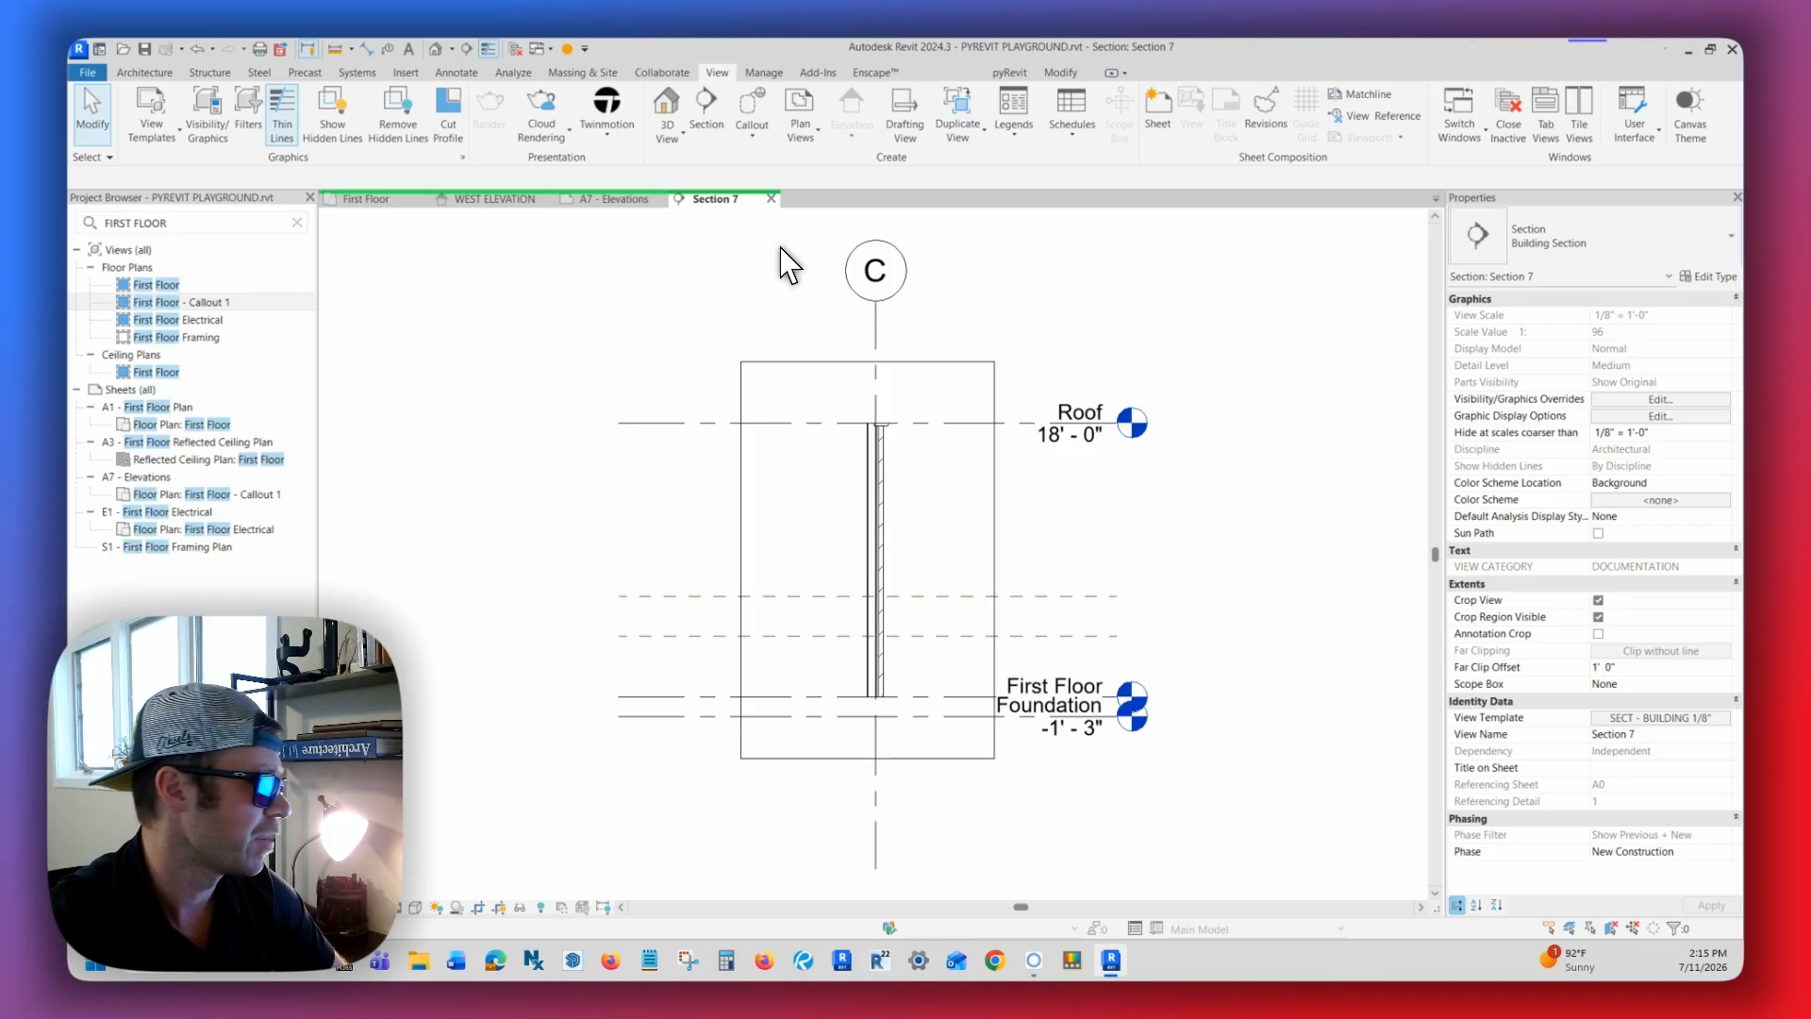
click(770, 198)
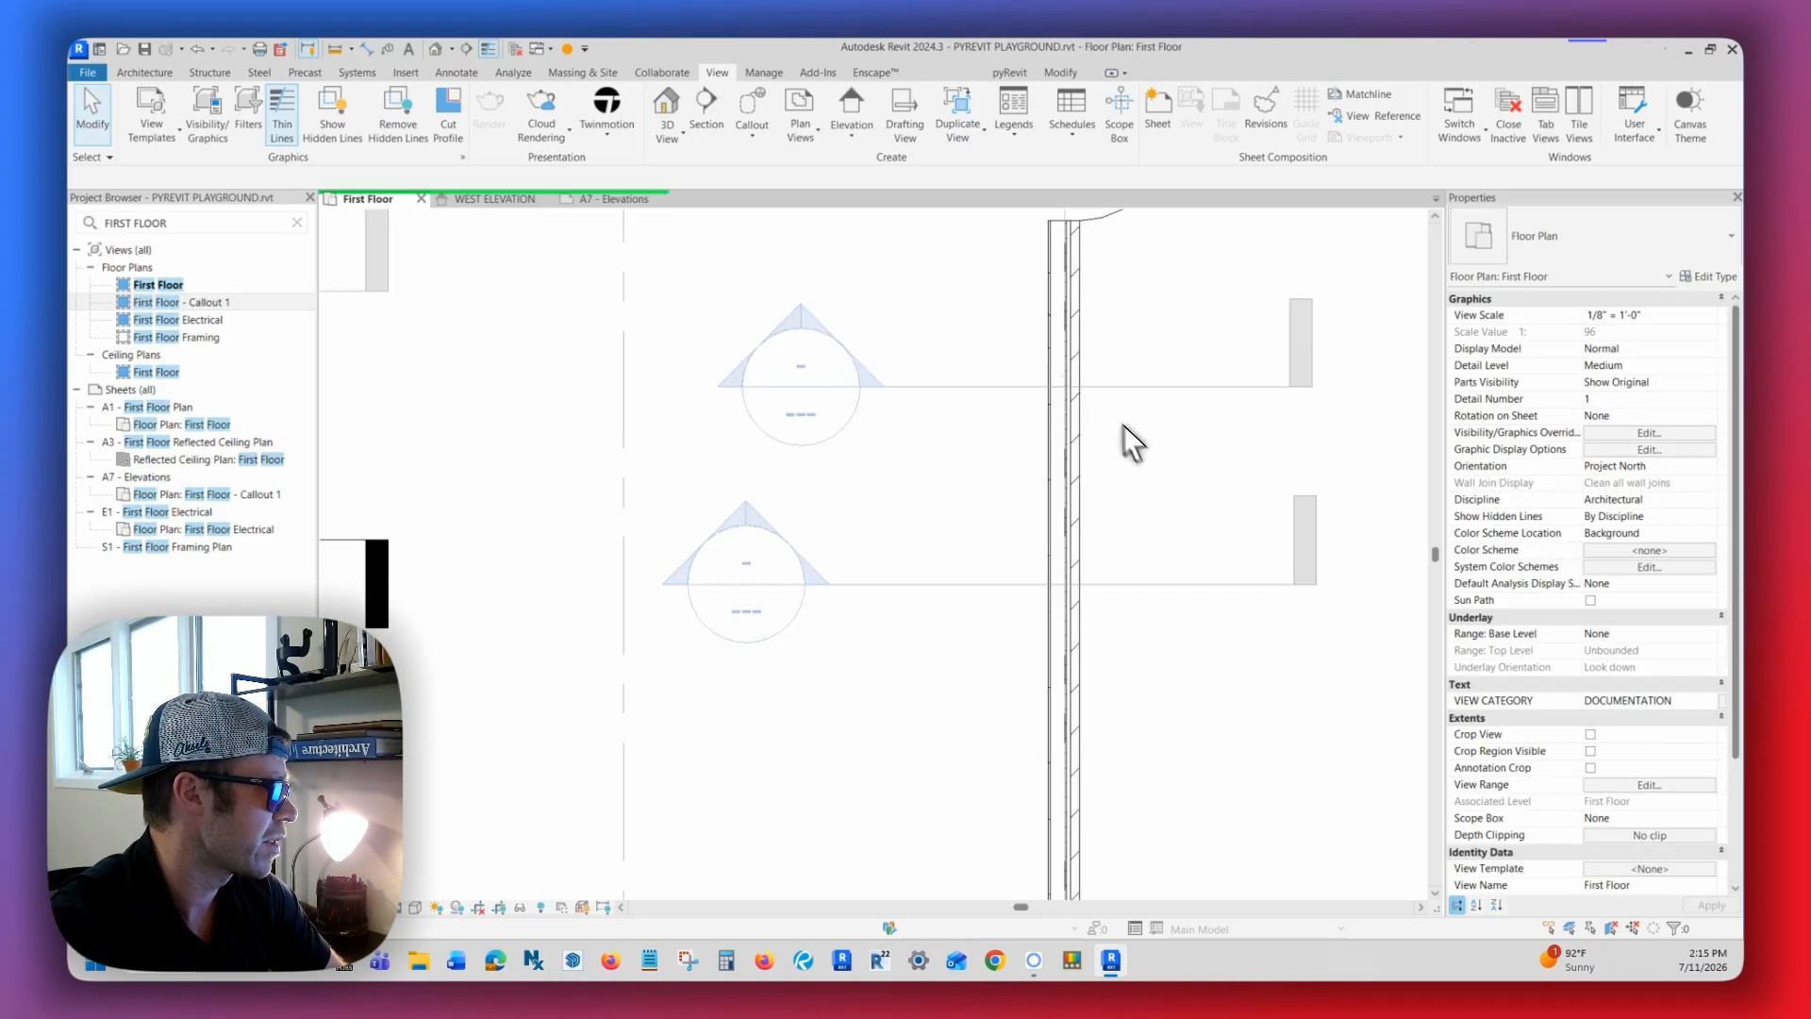
- Delete both building sections crossing the grid C wall and accept the deletion of their views
click(1086, 429)
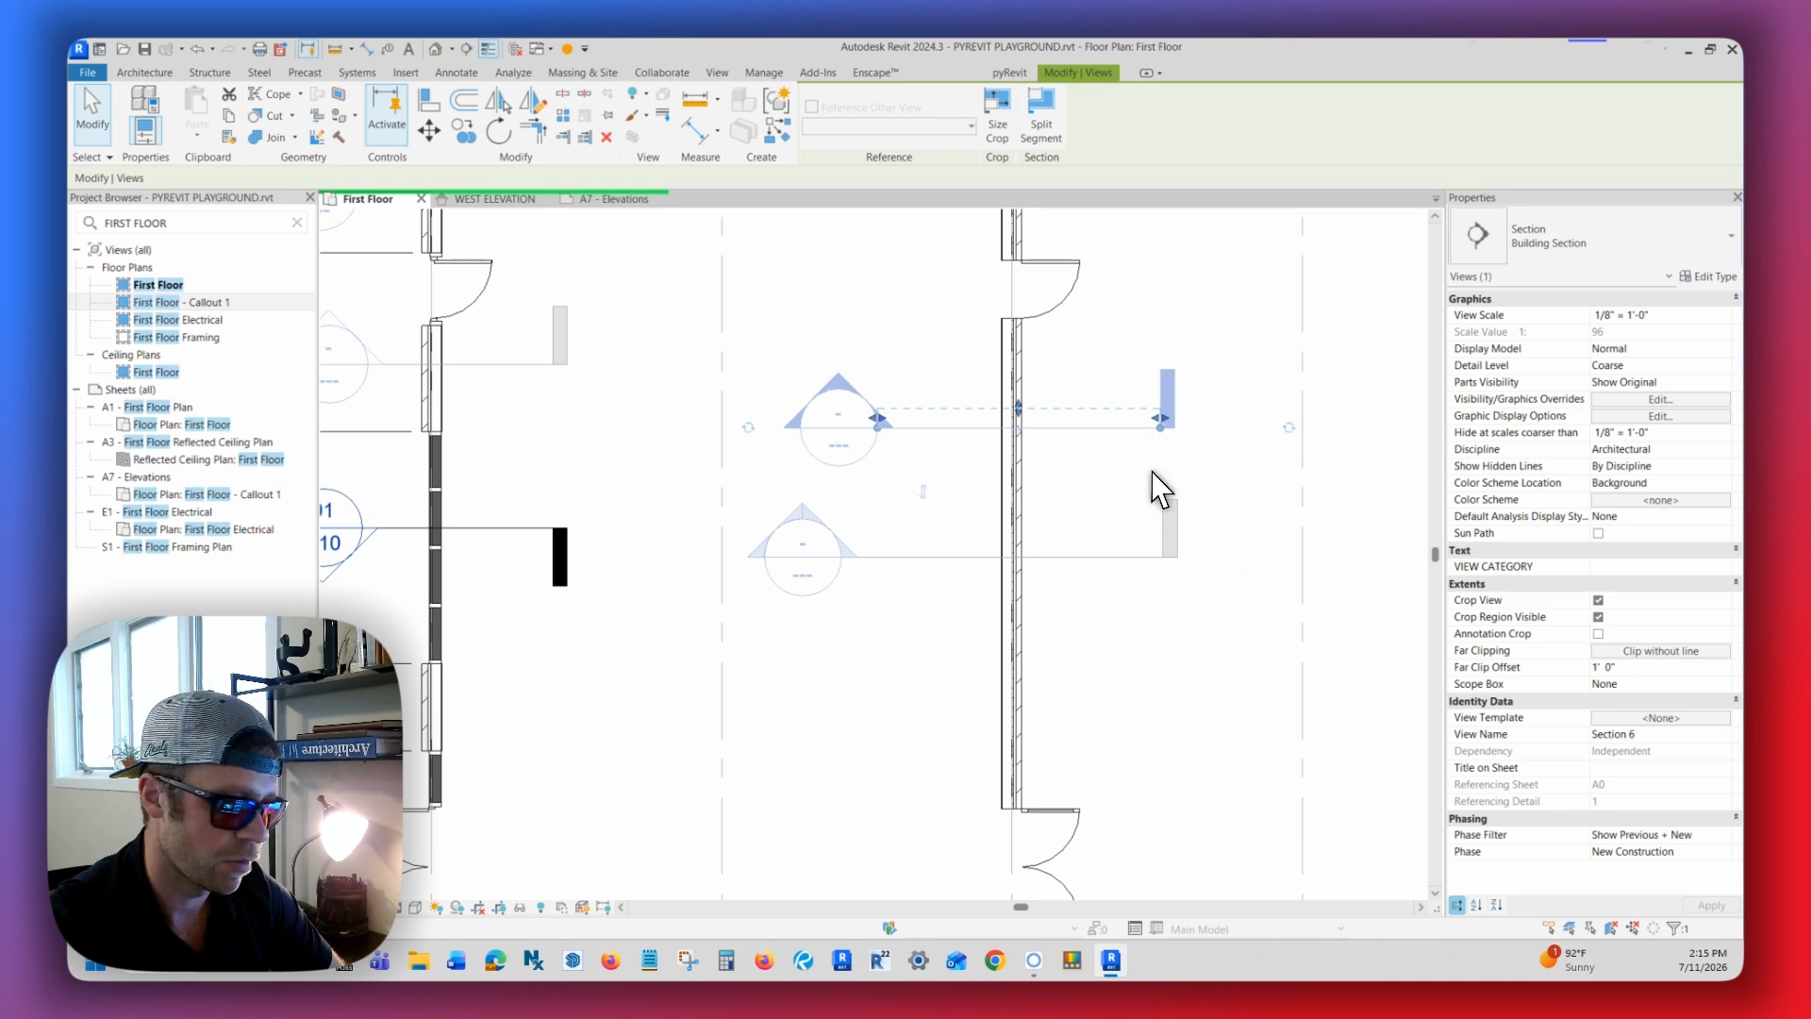
key(Delete)
key(Return)
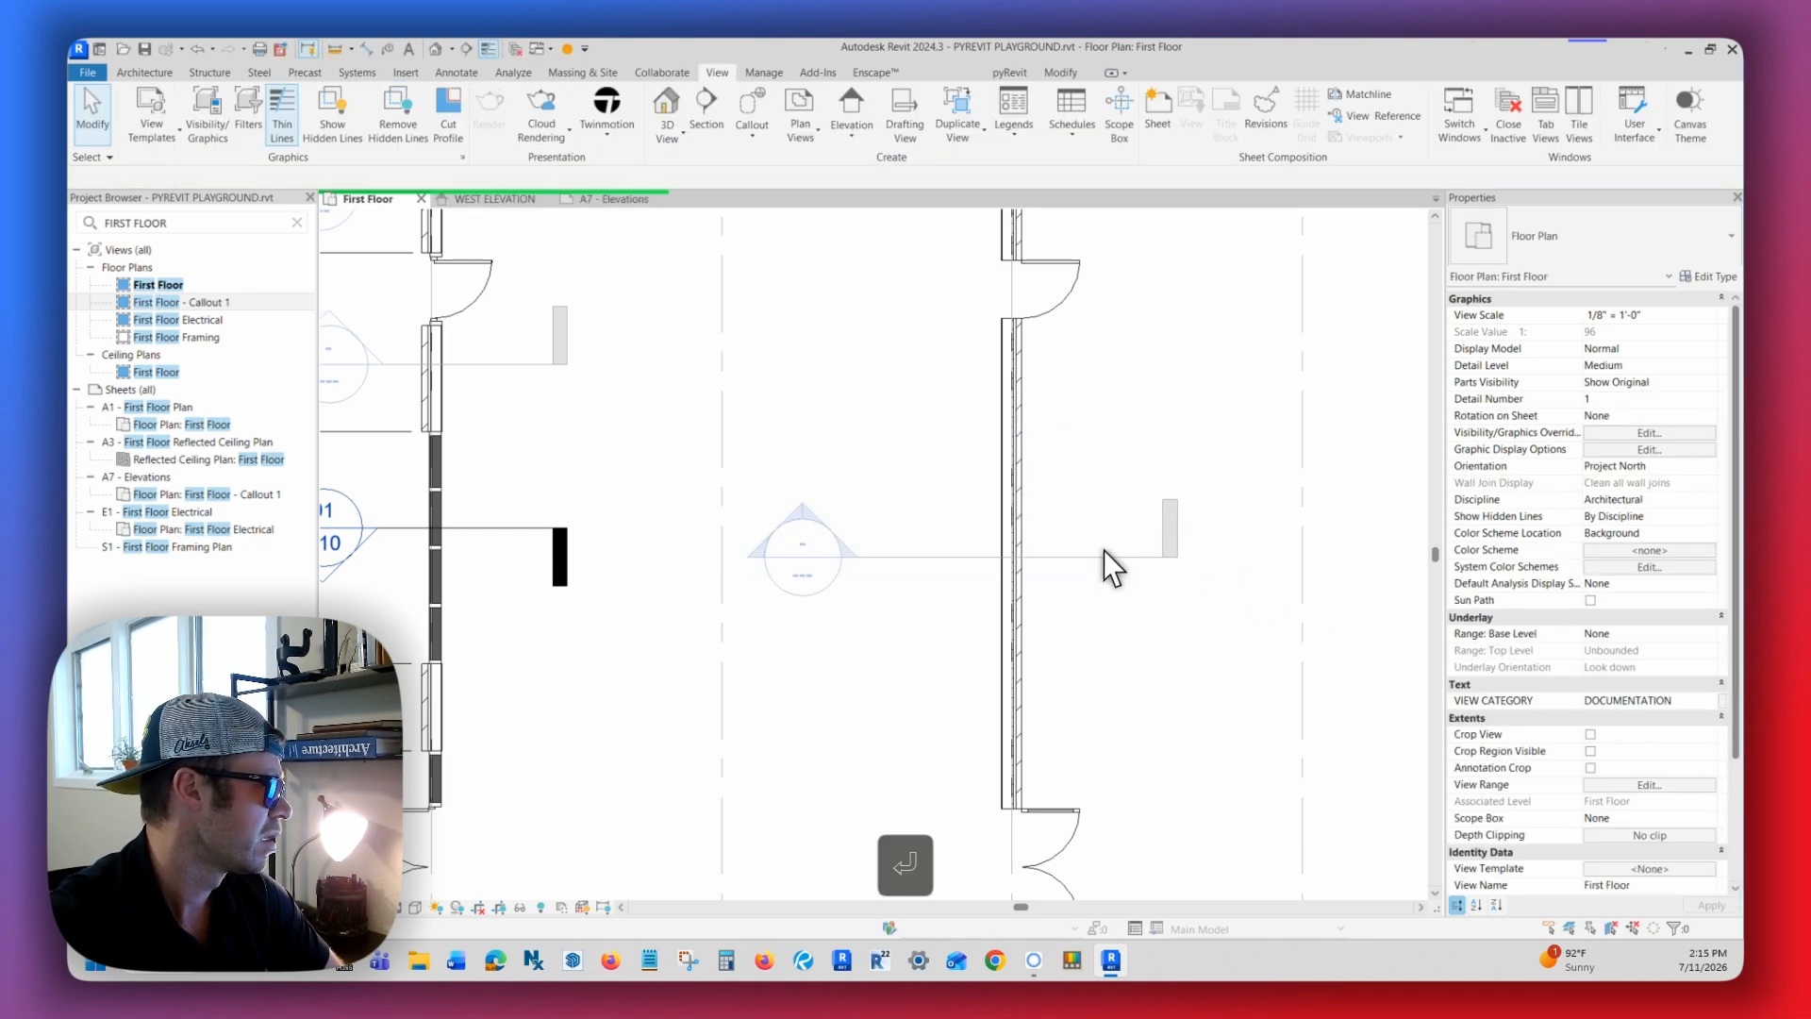
click(1097, 563)
key(Delete)
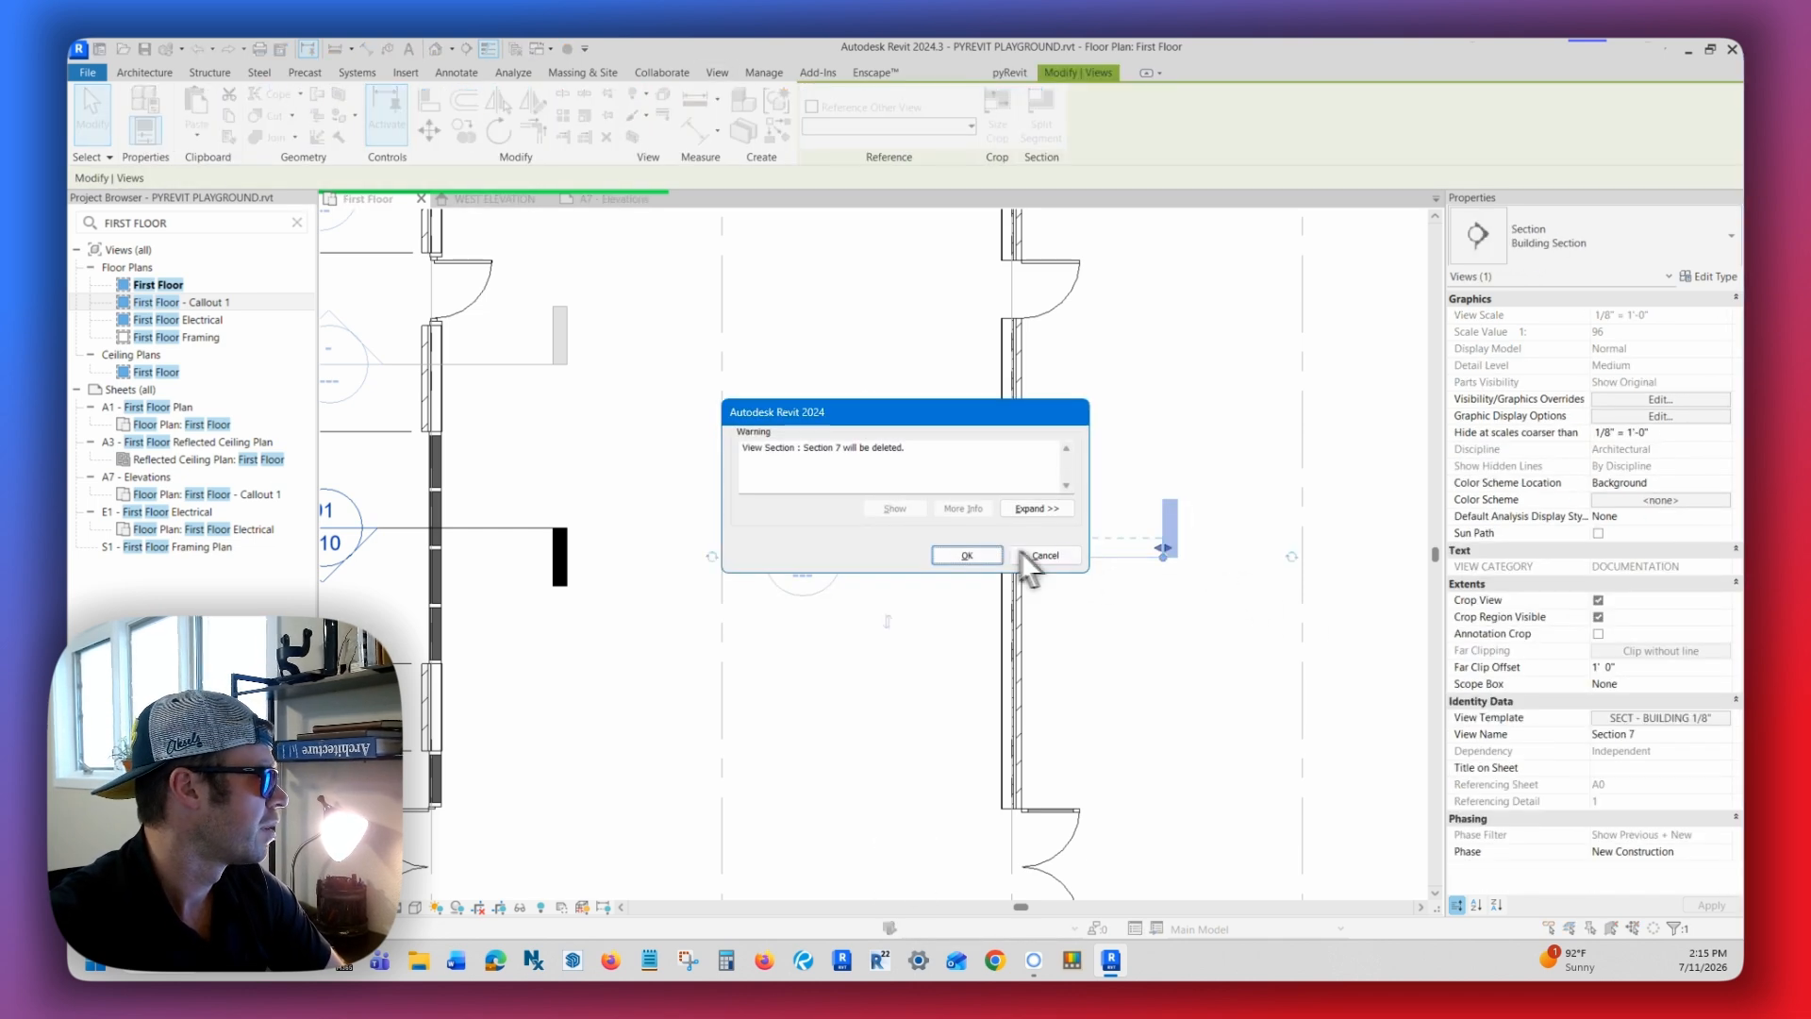
click(964, 556)
- Using the lower elevation marker east of the building, set the Building Elevation type's view template for new views to <None>
scroll(967, 557, down, 2)
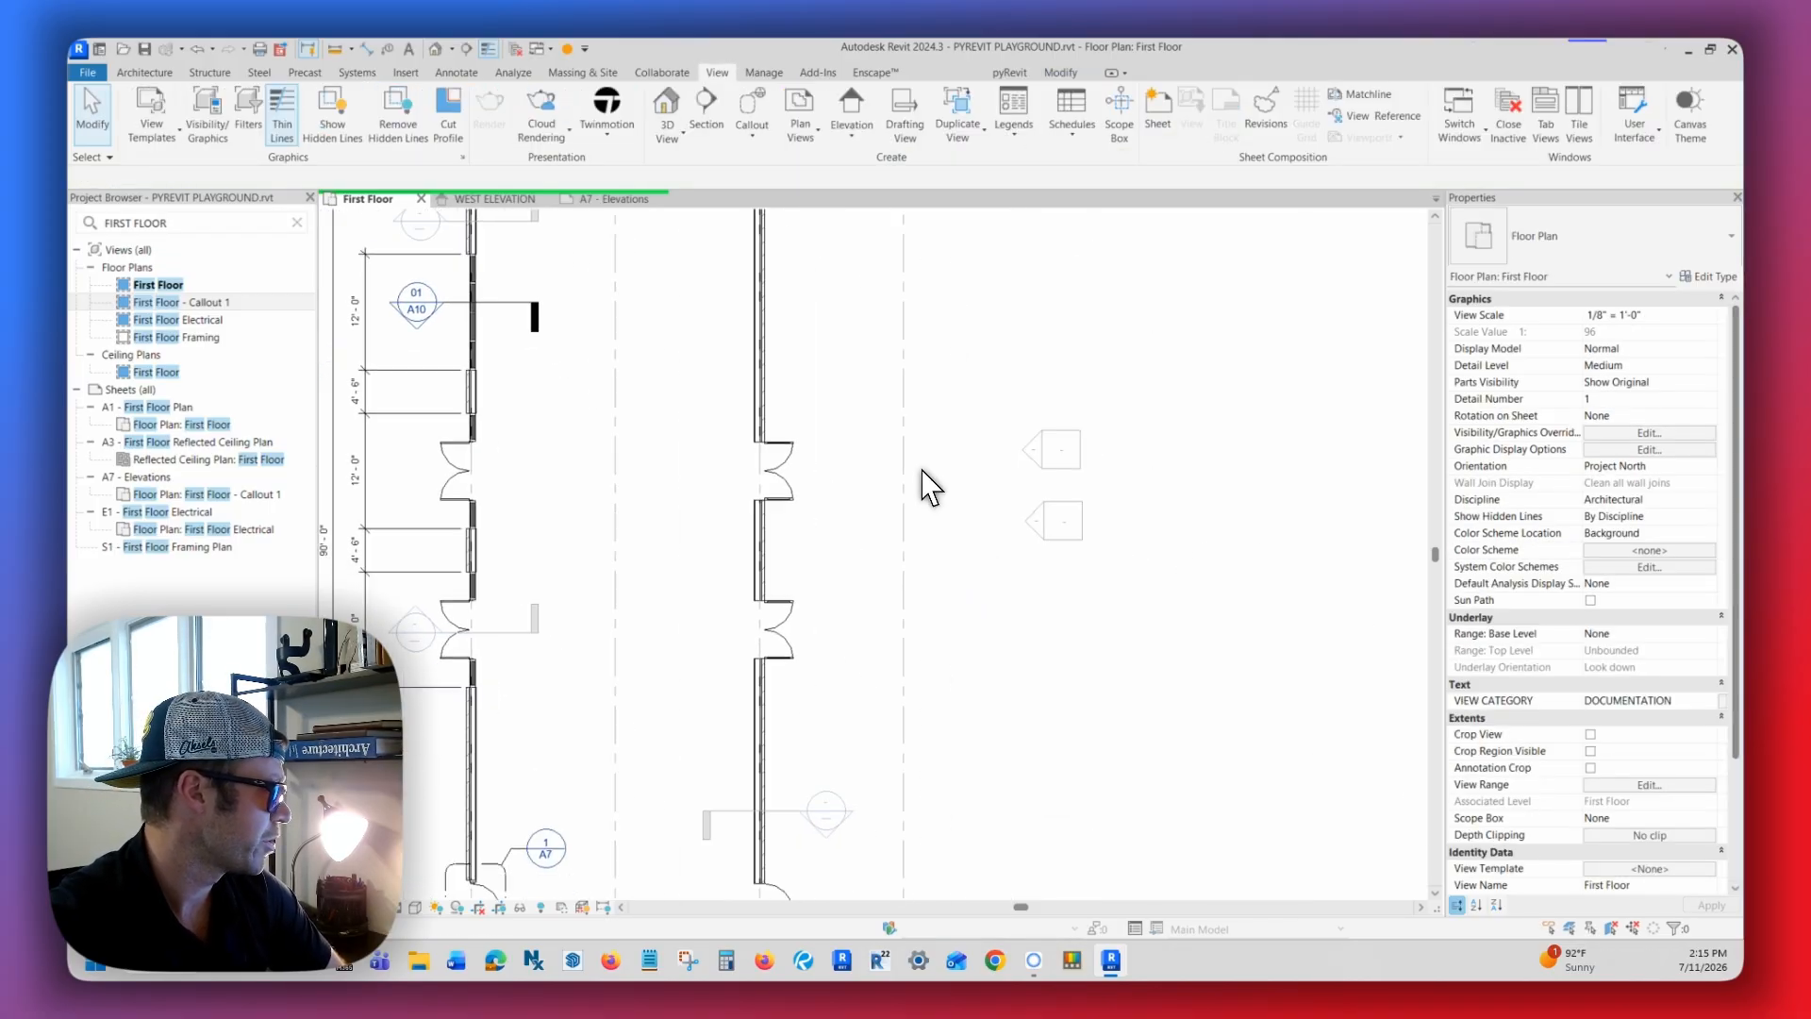
scroll(1016, 511, up, 2)
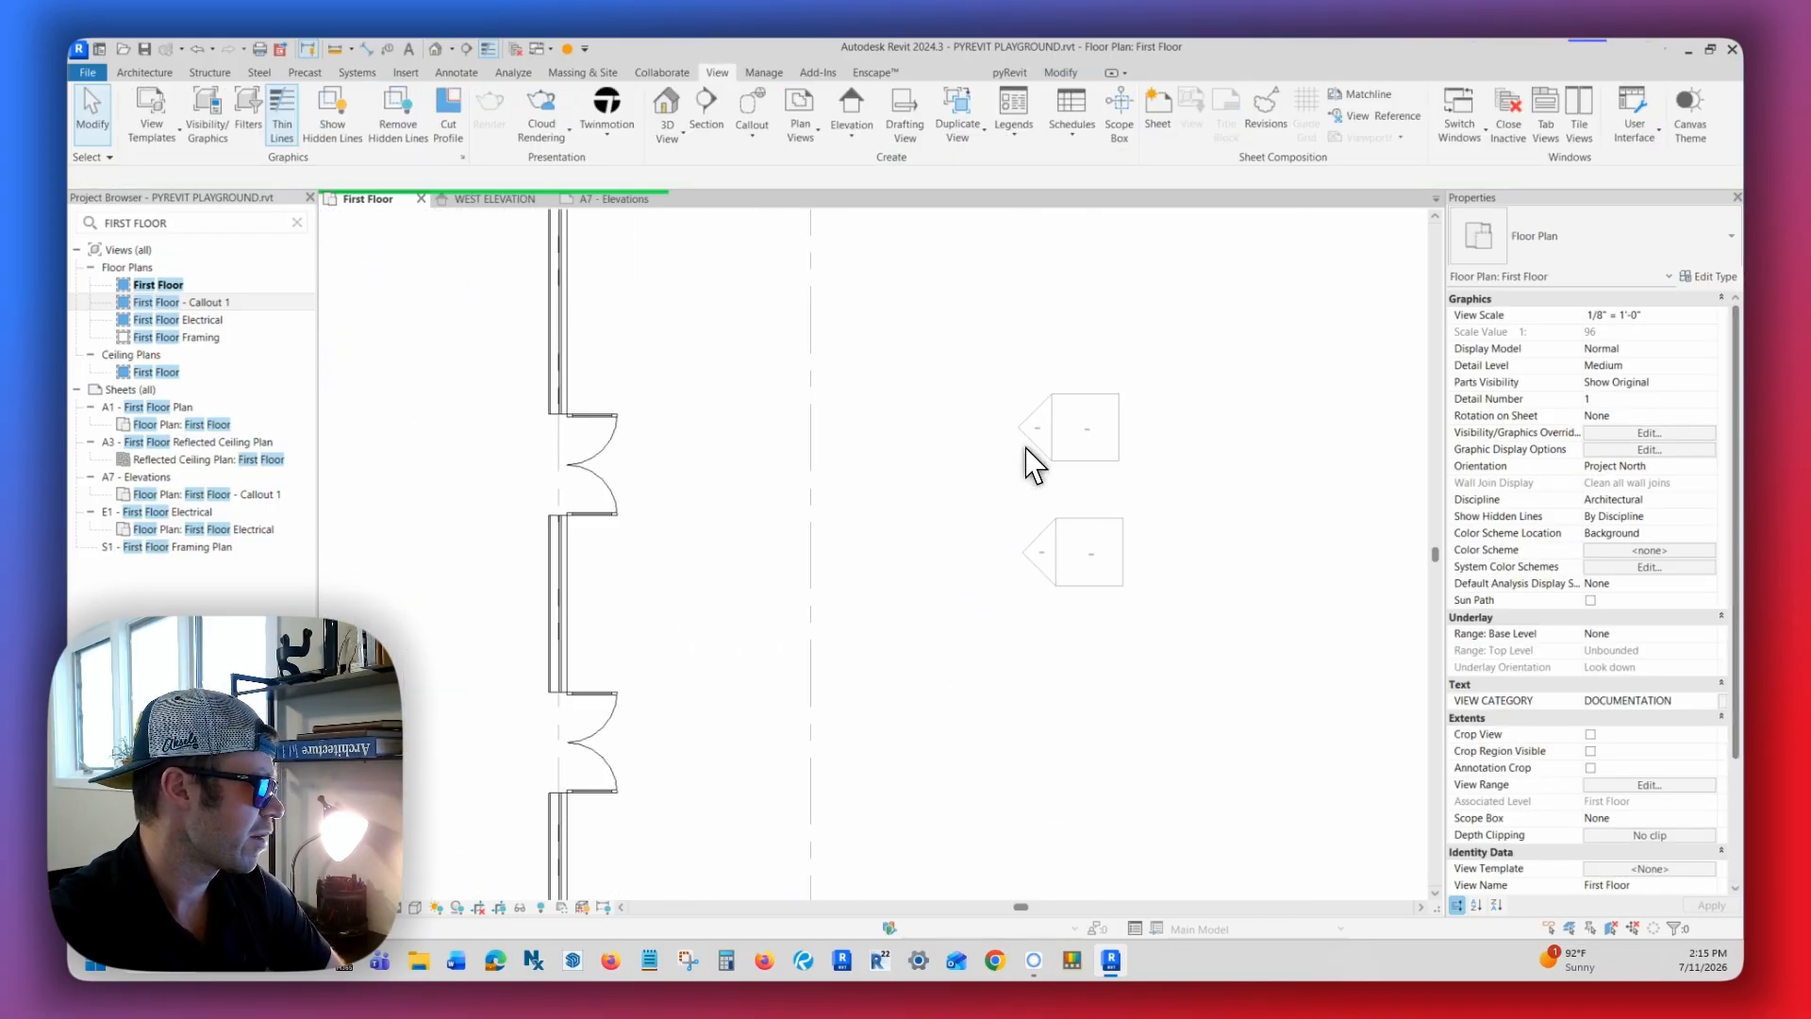
click(1043, 550)
click(1709, 277)
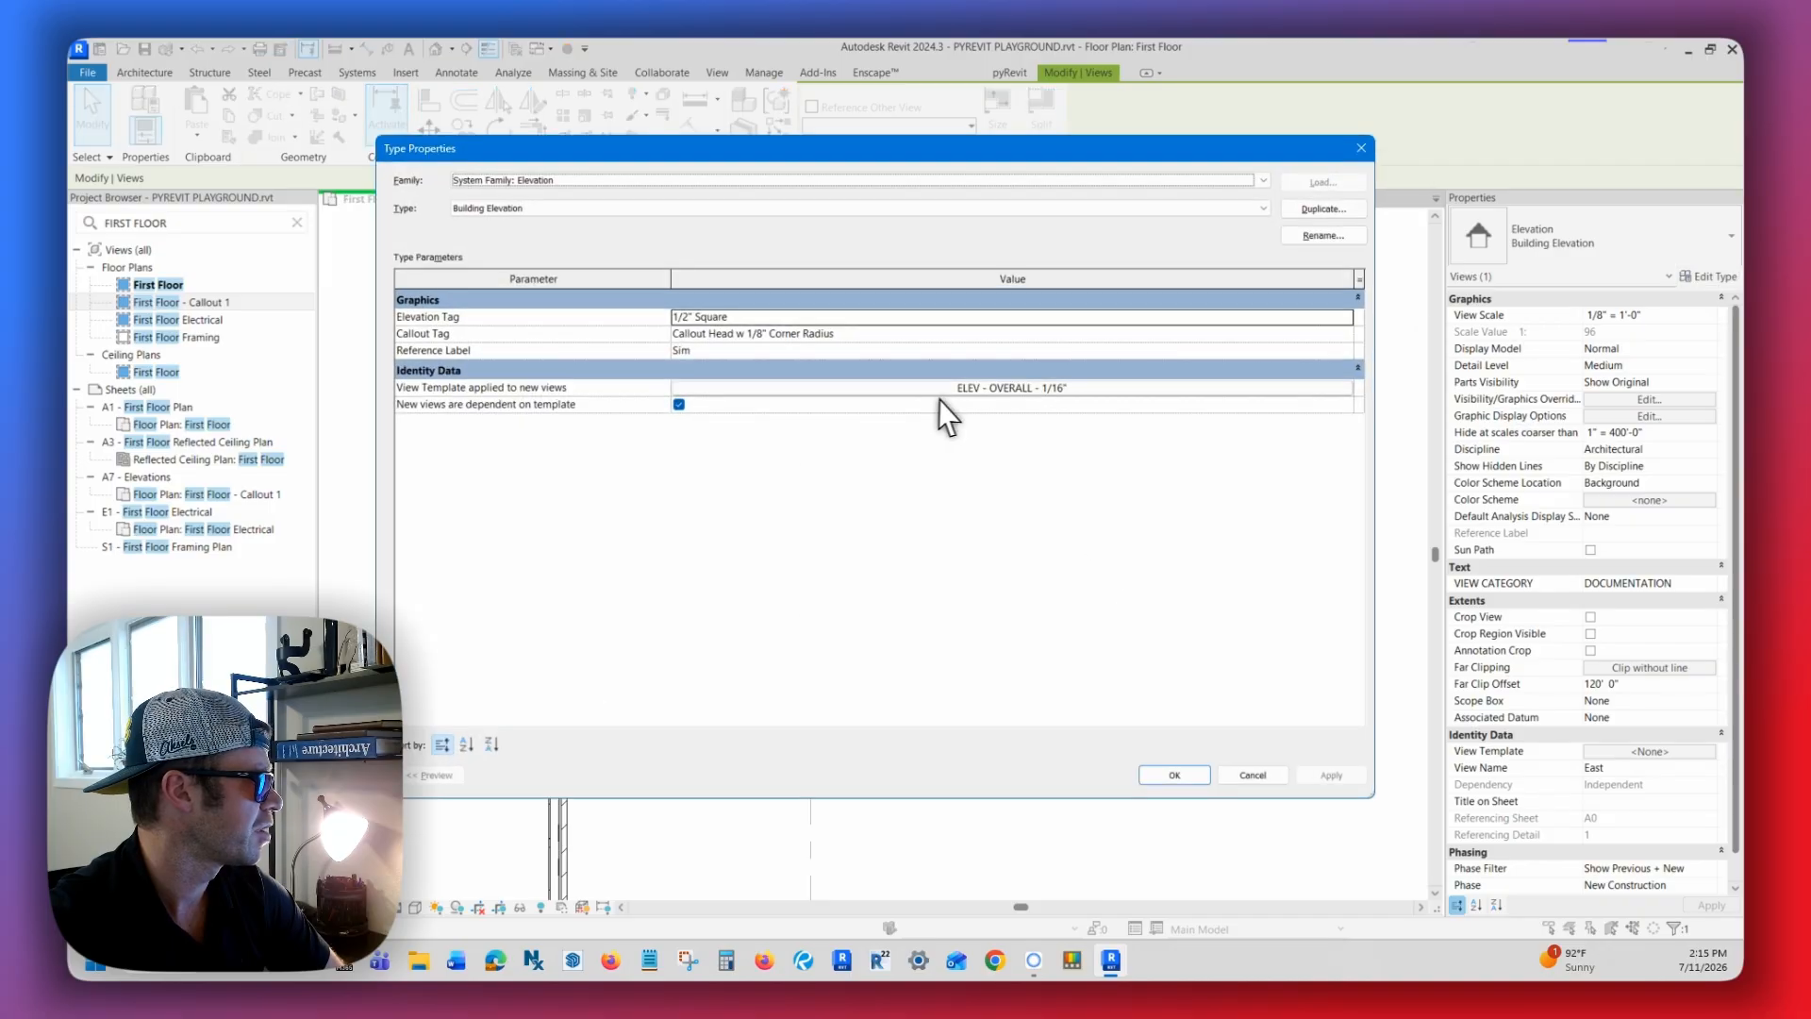
click(1010, 389)
click(608, 311)
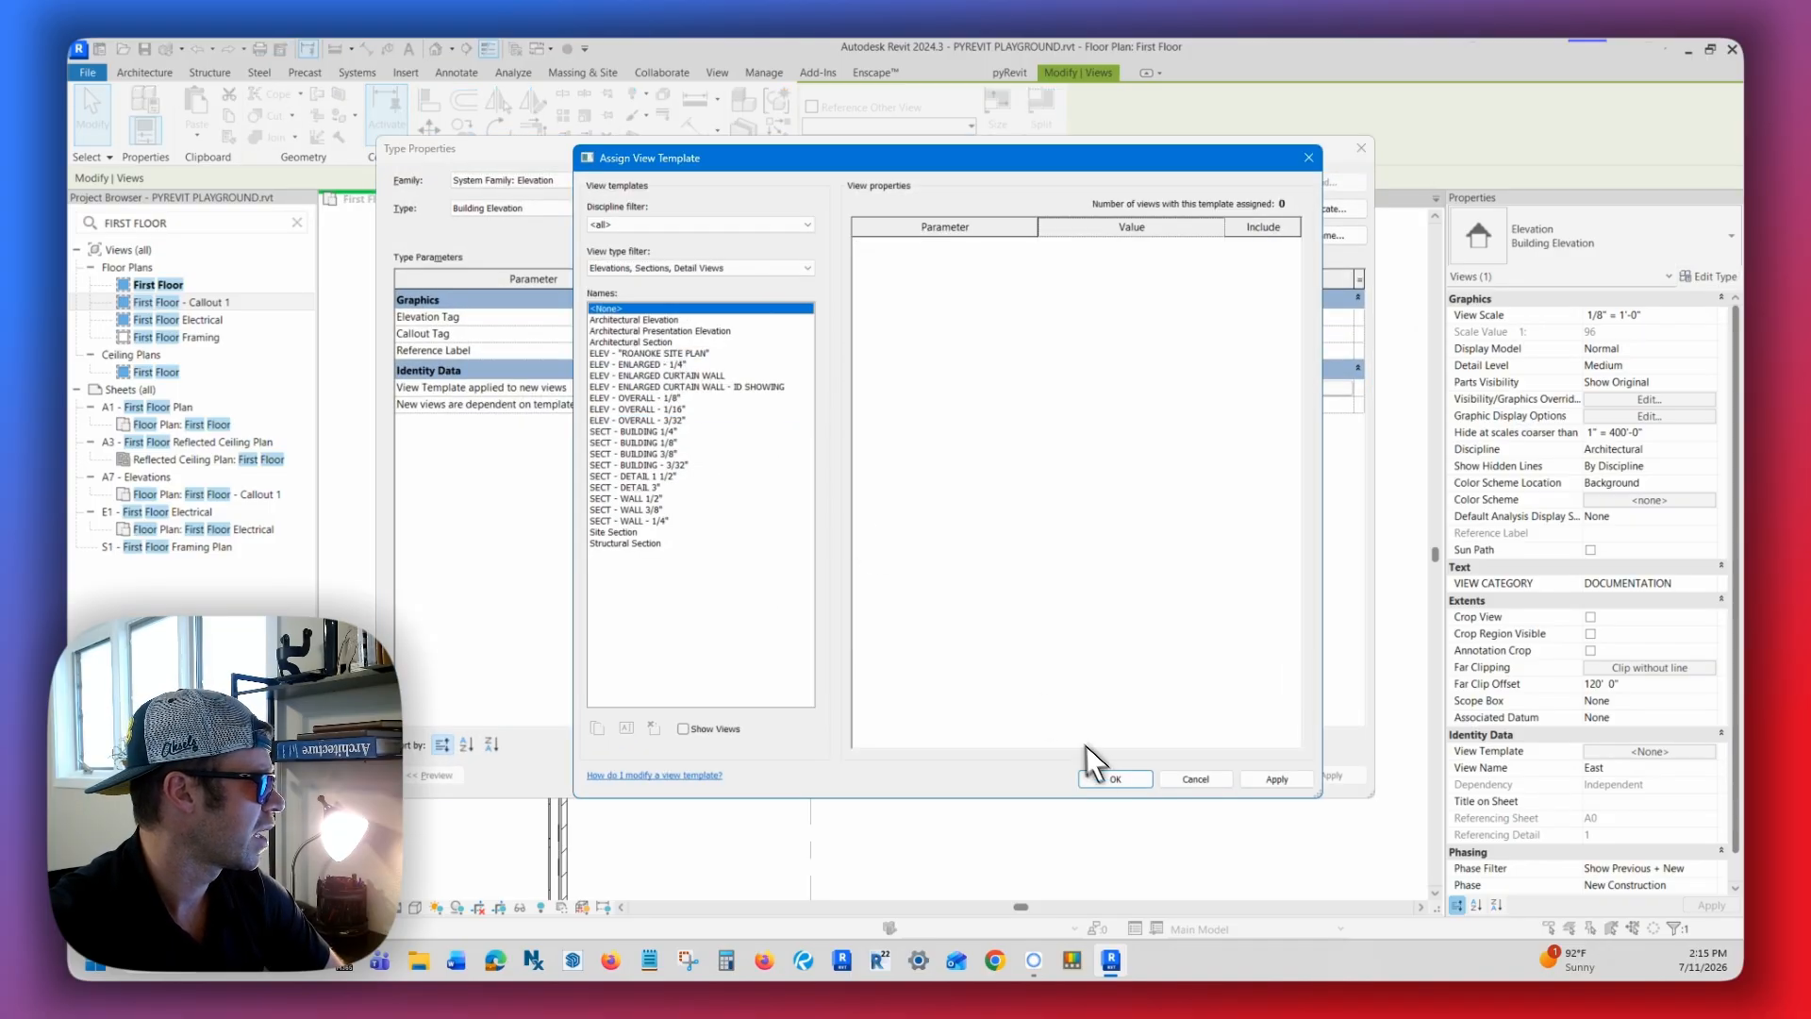
click(1113, 773)
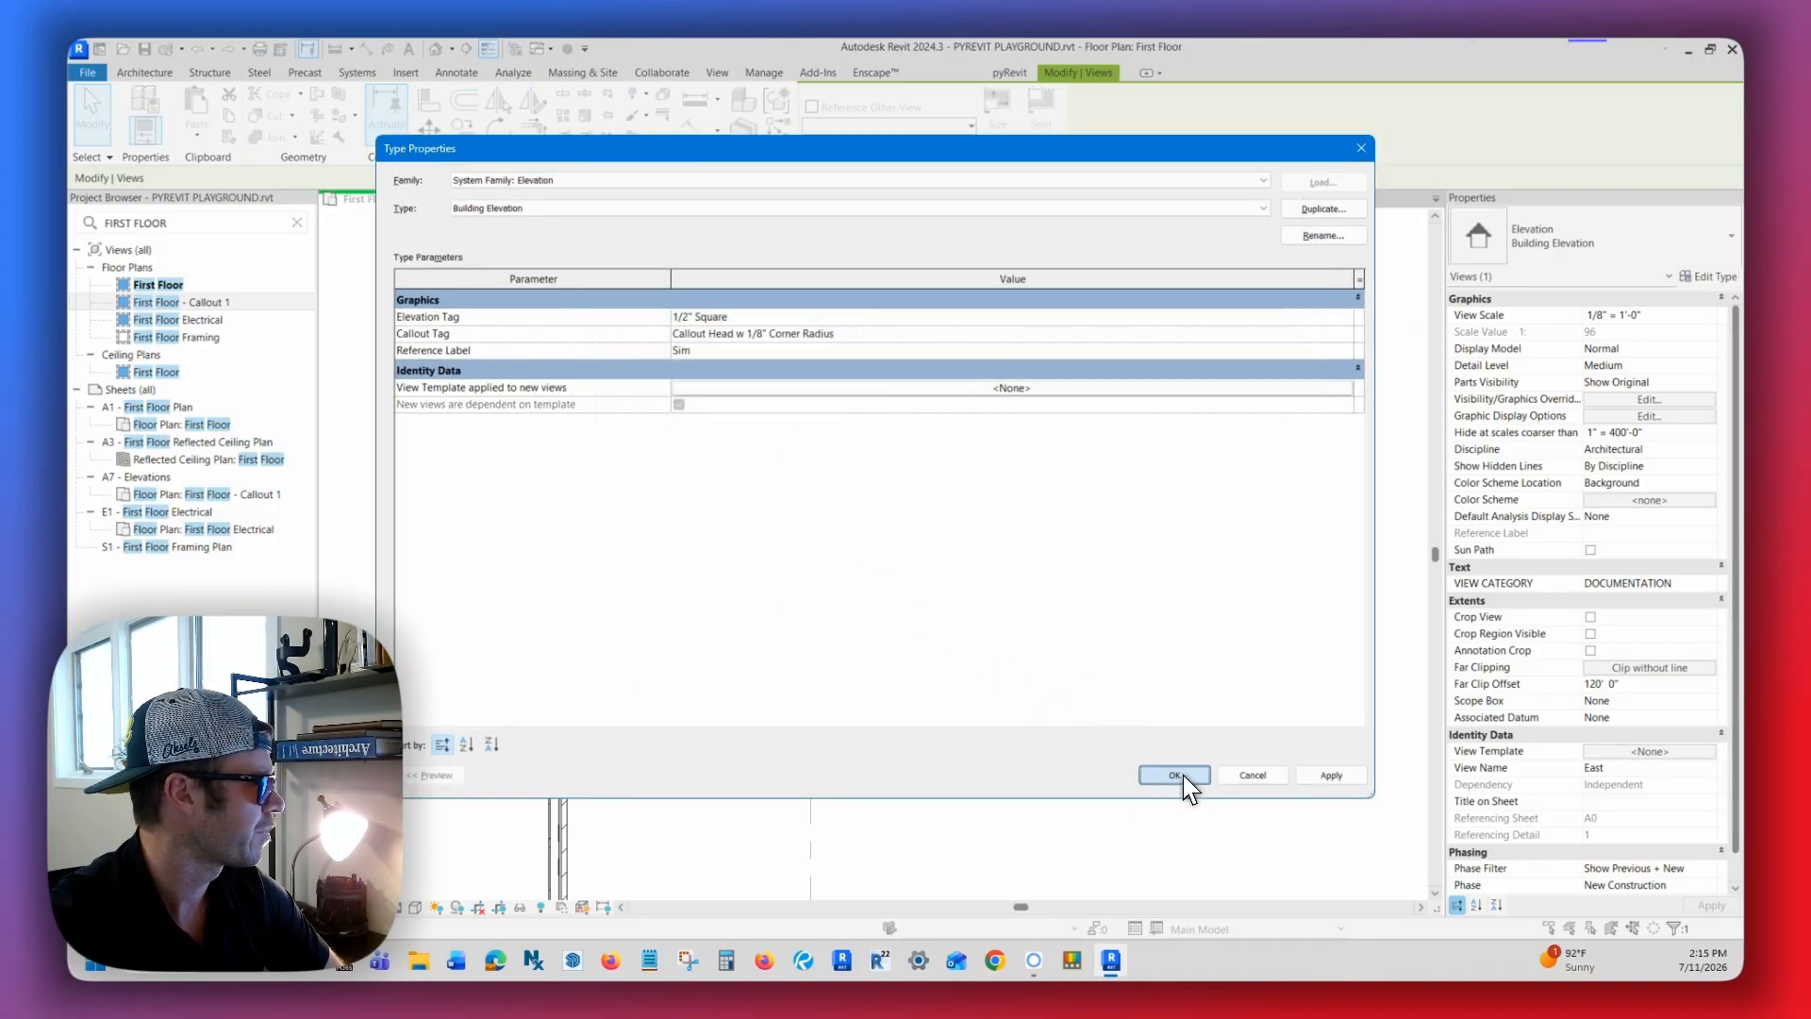
click(1175, 774)
key(Escape)
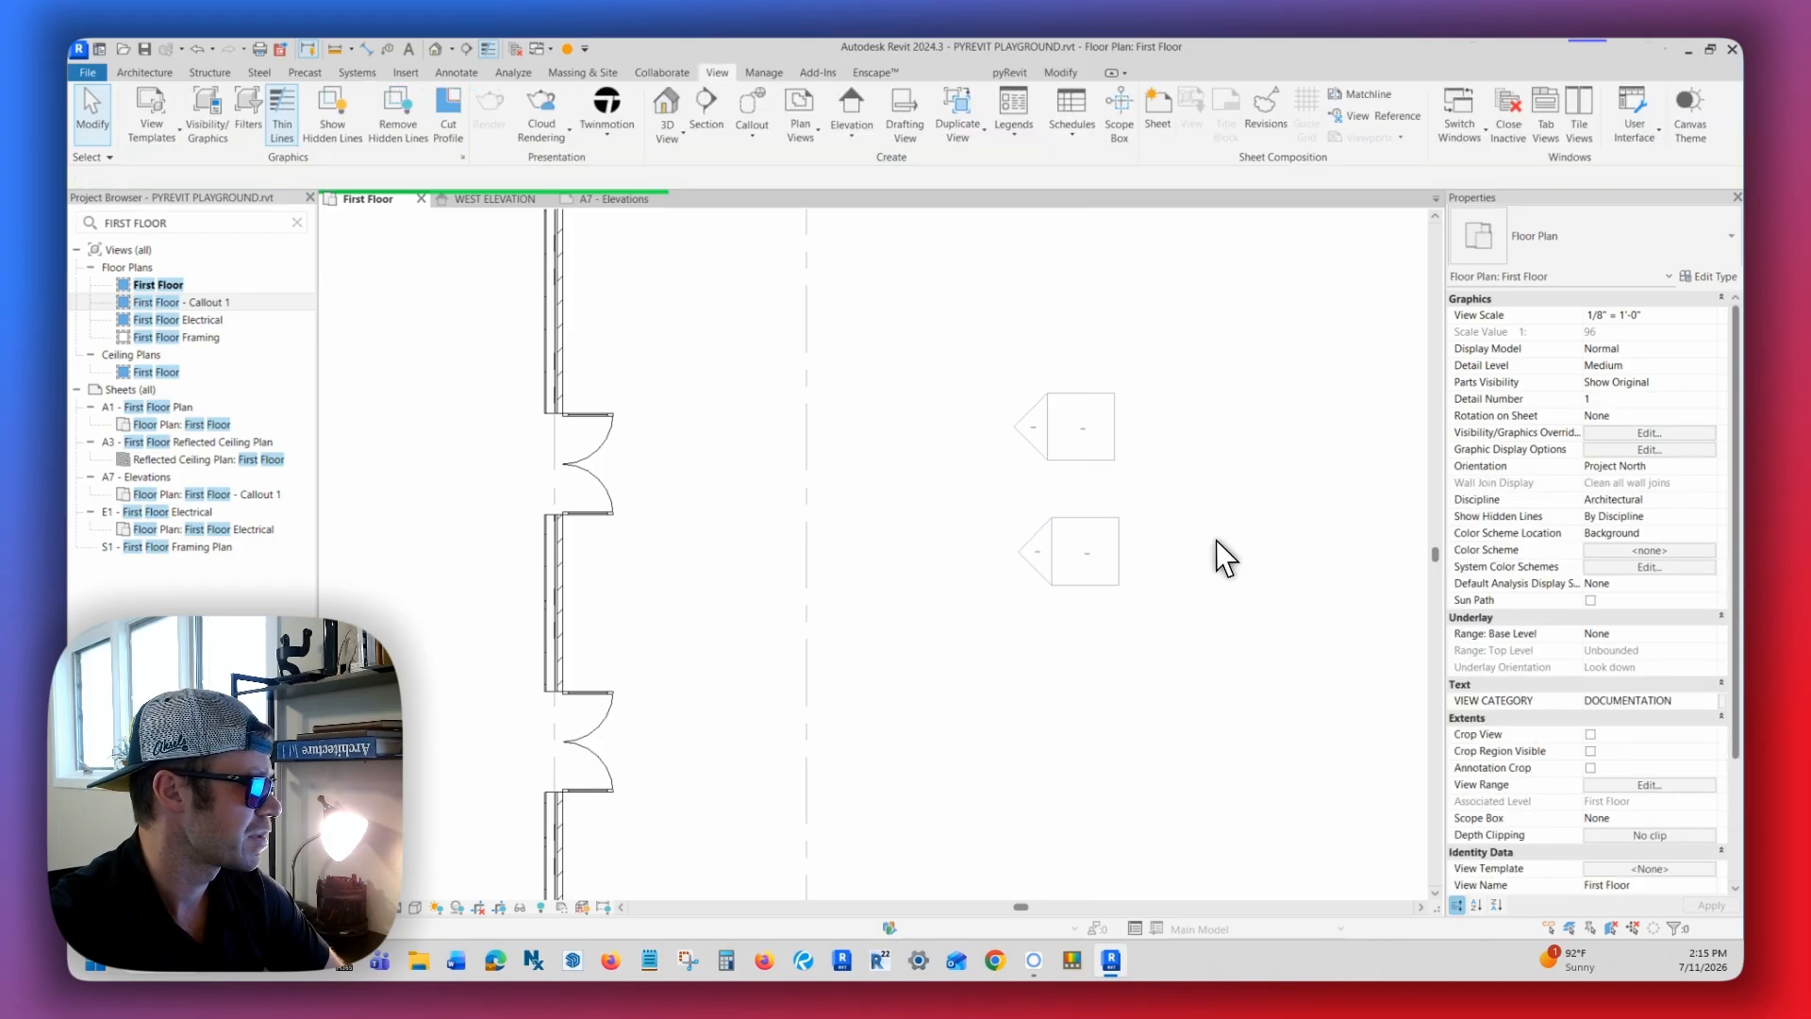
- Set the upper elevation marker's own View Template to <None> and deselect the marker
middle_drag(1270, 536, 1229, 471)
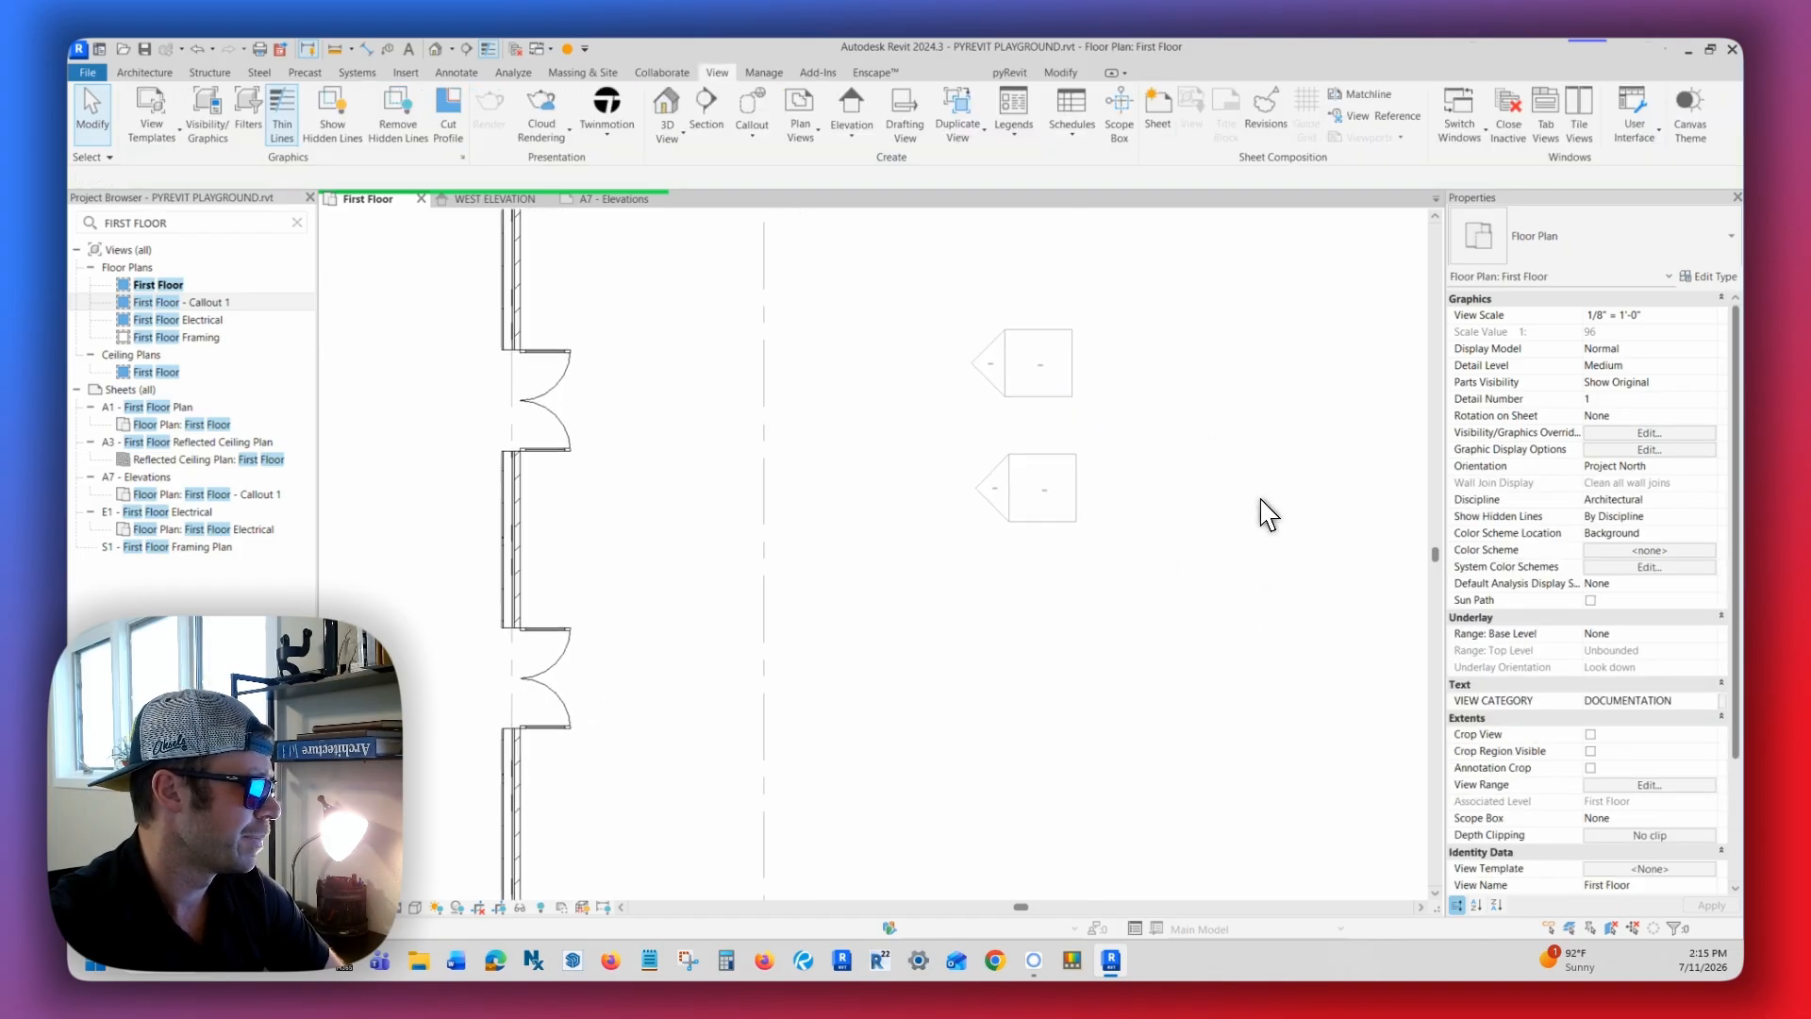
scroll(1534, 686, down, 3)
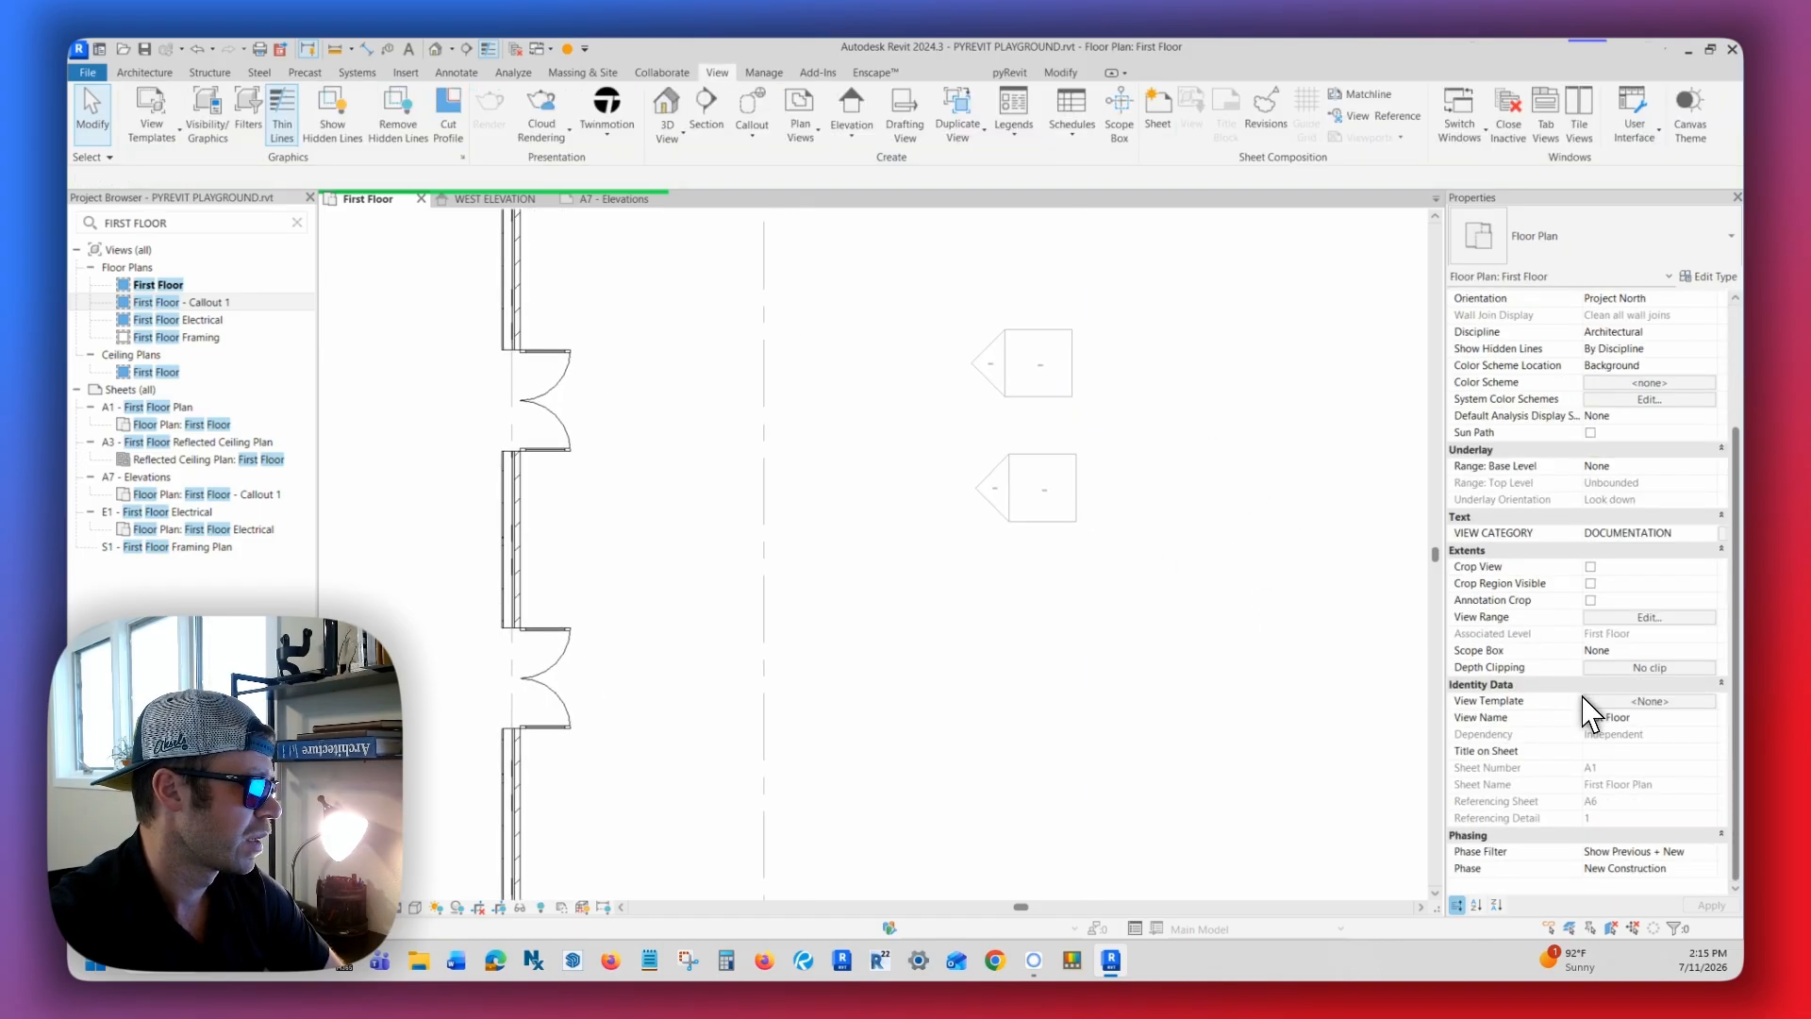
click(976, 365)
click(1663, 738)
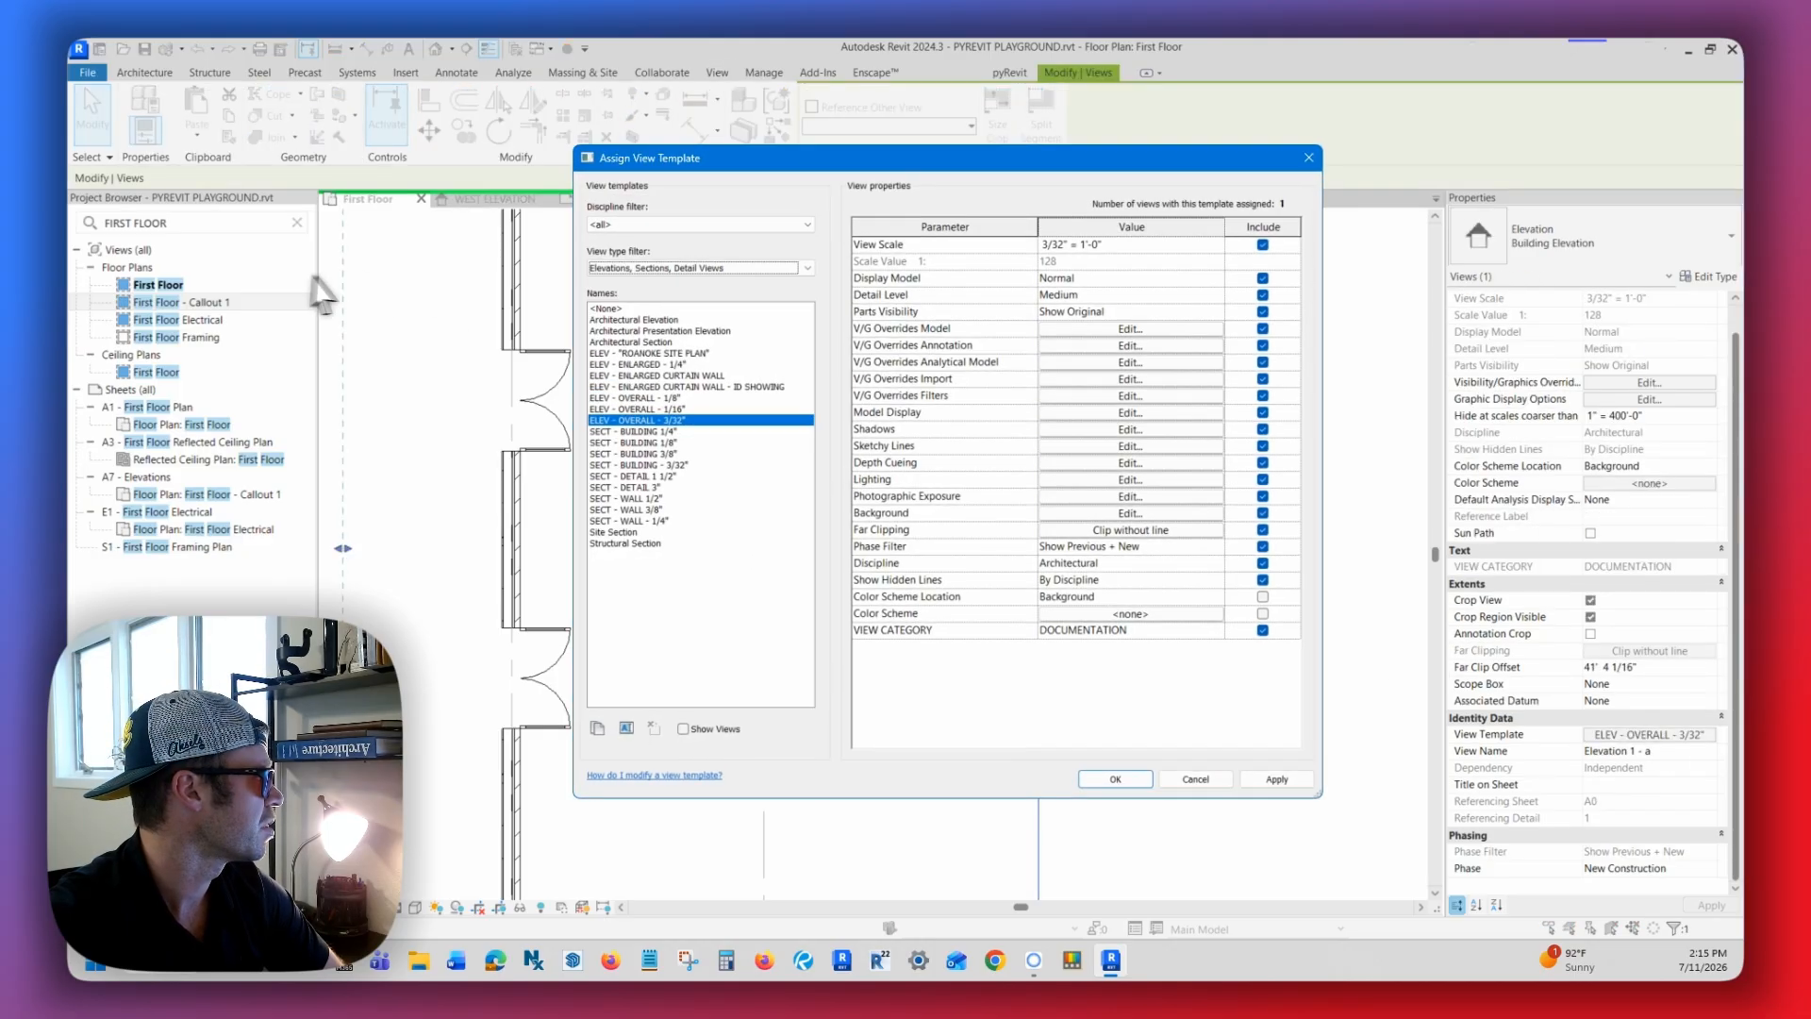
click(607, 309)
click(1115, 779)
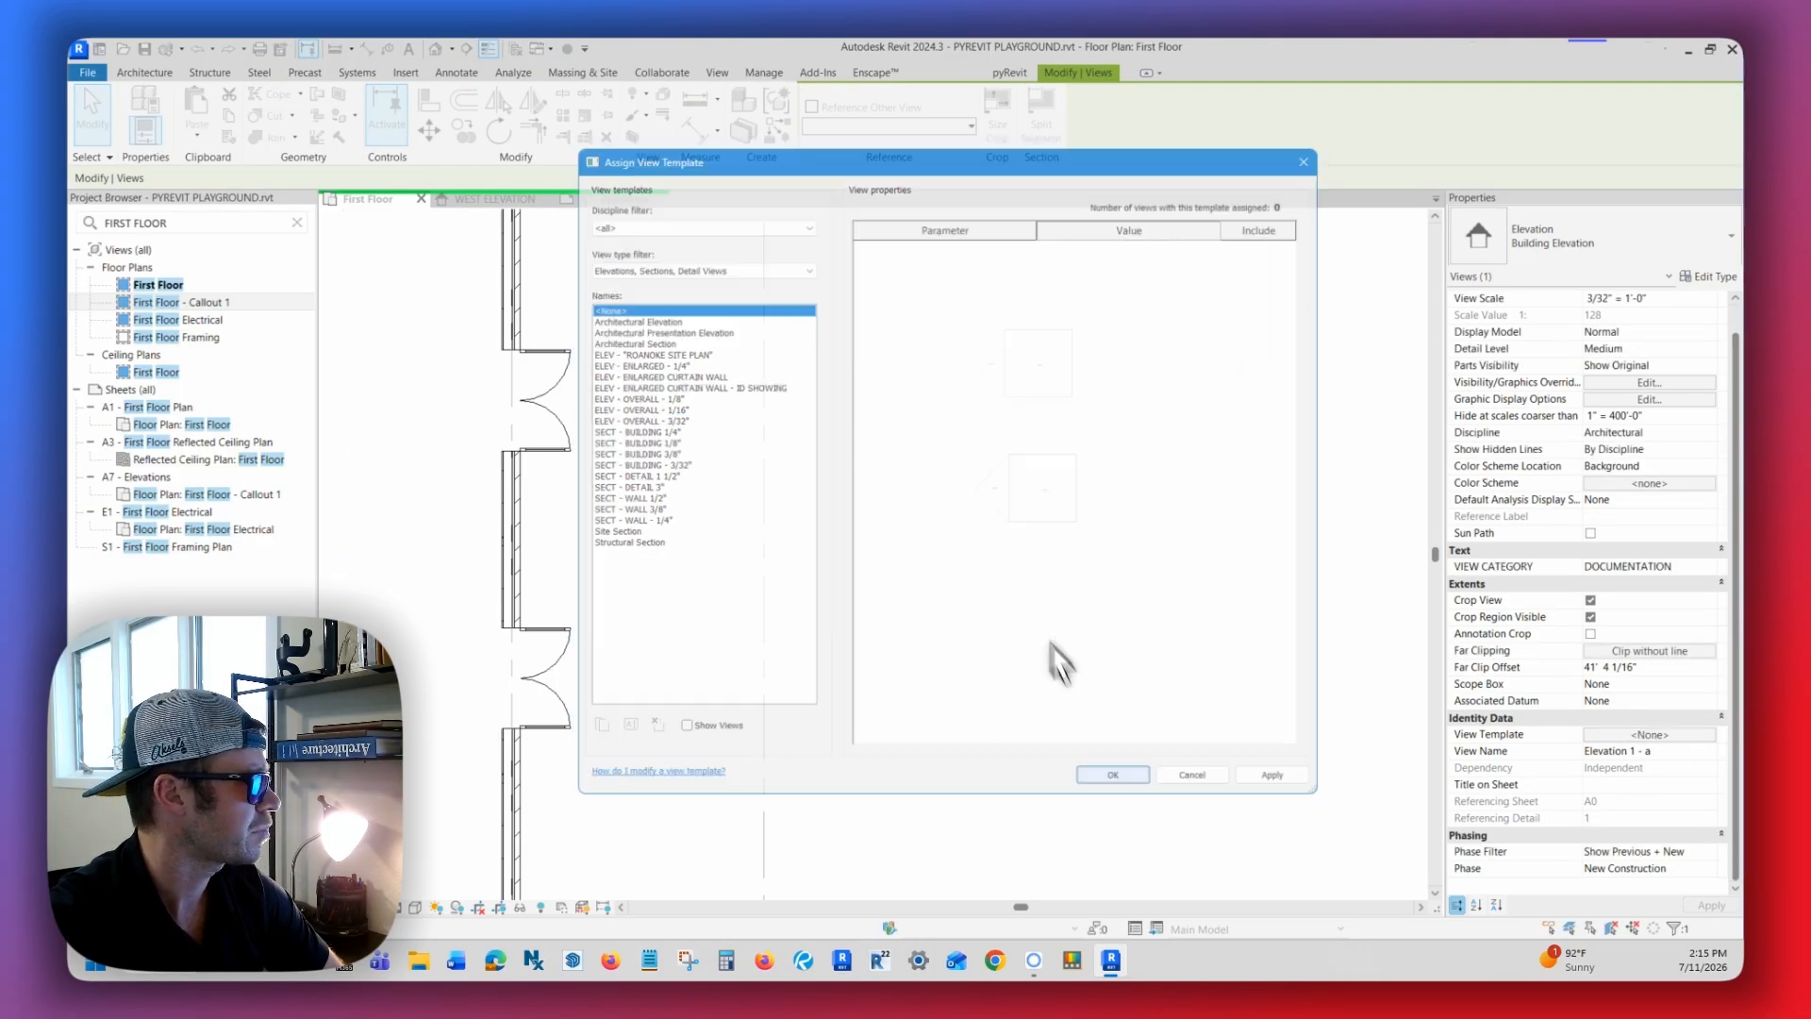
click(994, 394)
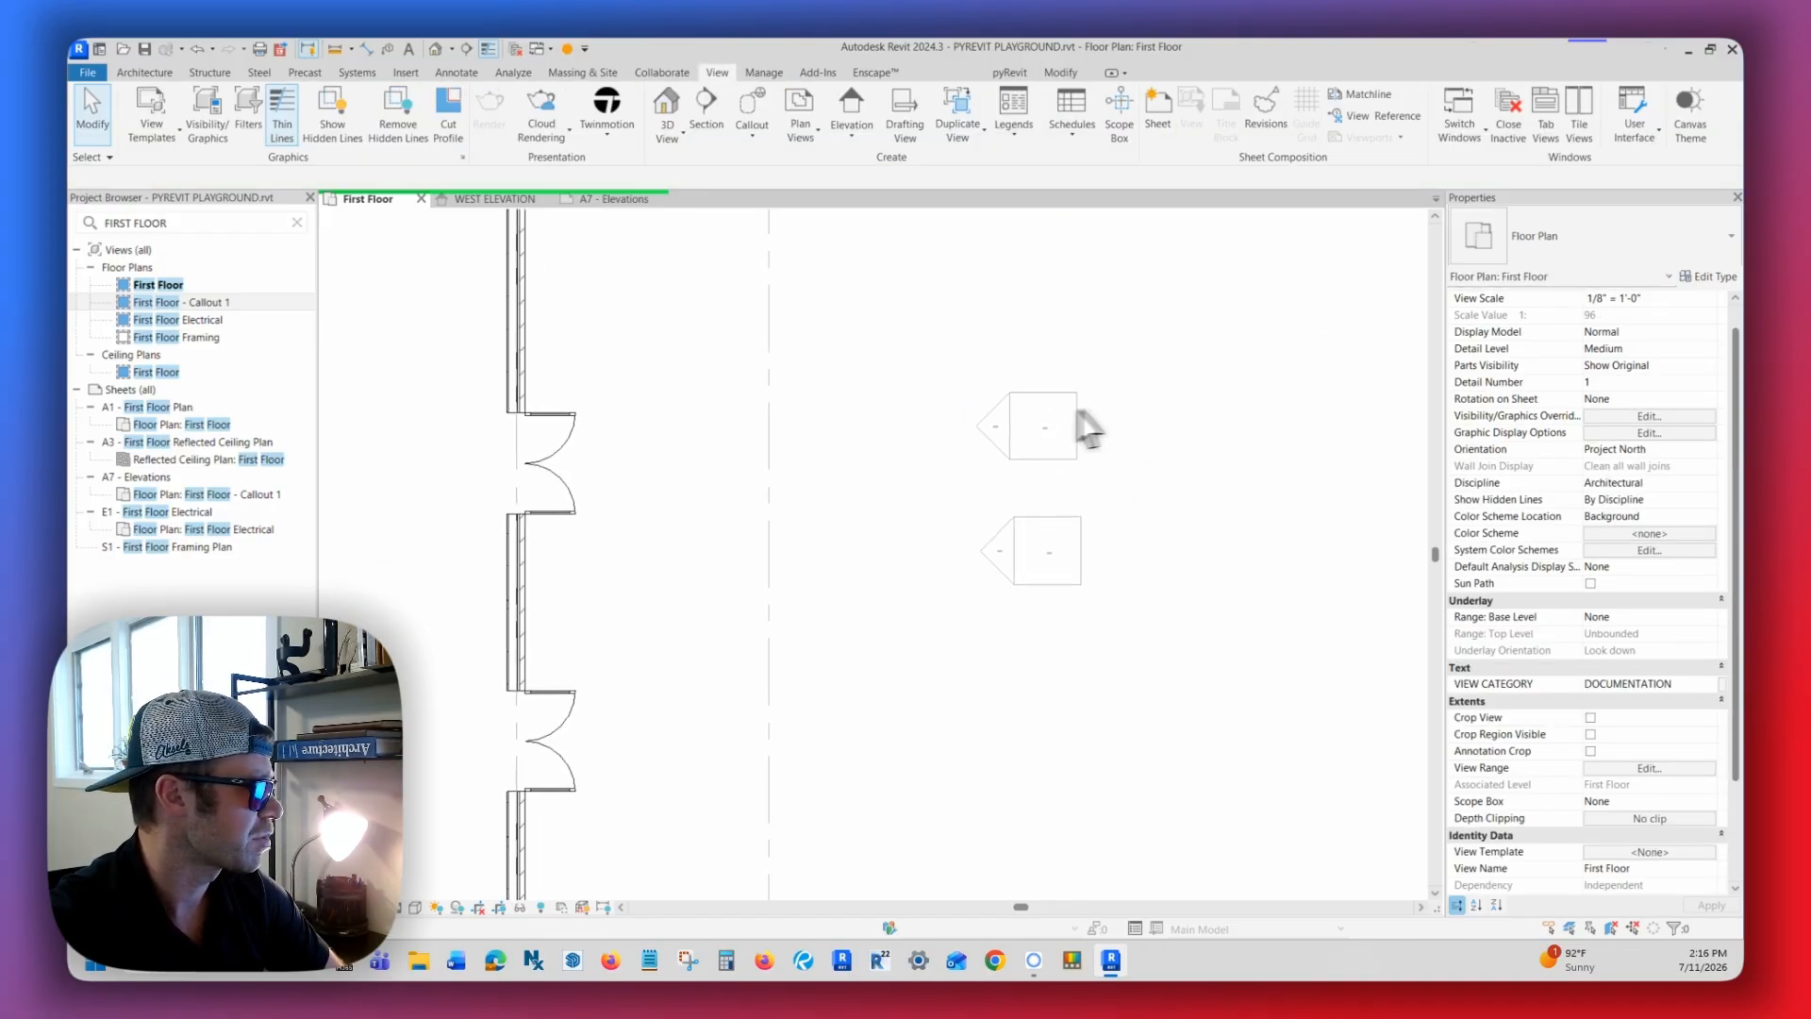
- Using the upper elevation marker east of the building, set the Building Elevation type's view template for new views to ELEV - OVERALL - 1/16"
click(996, 427)
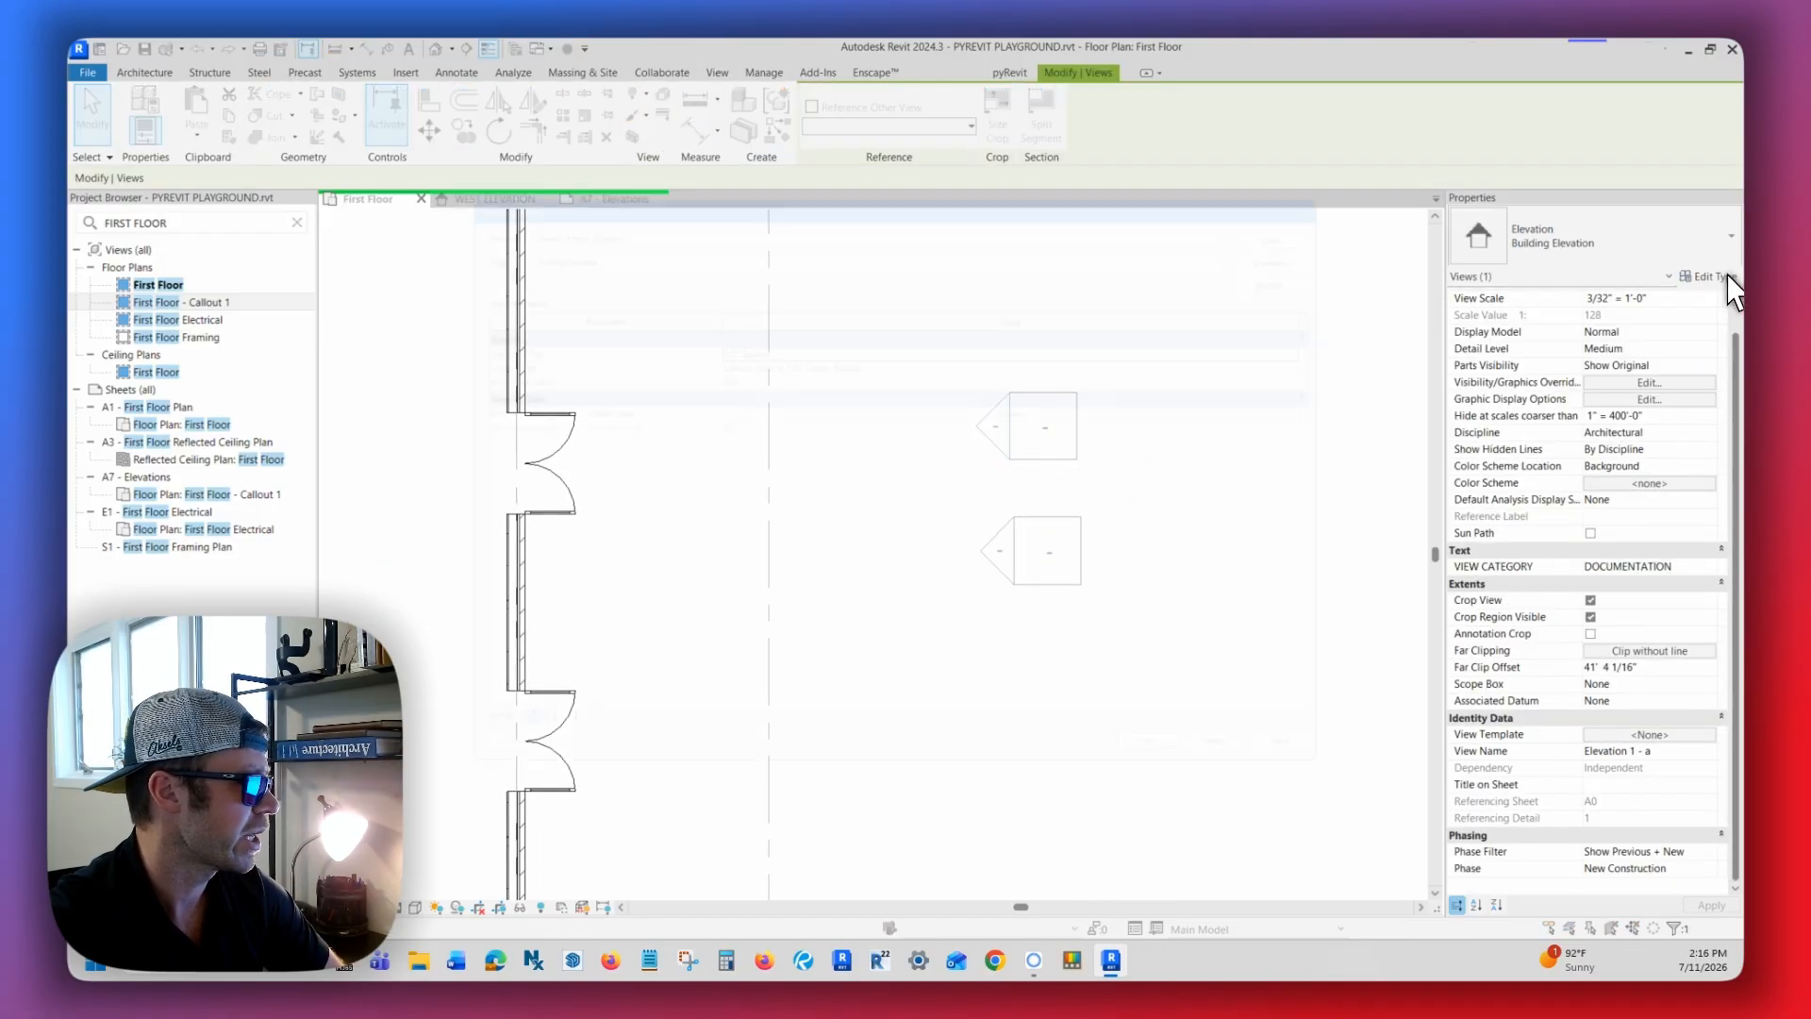
click(1710, 277)
click(1008, 392)
click(1009, 389)
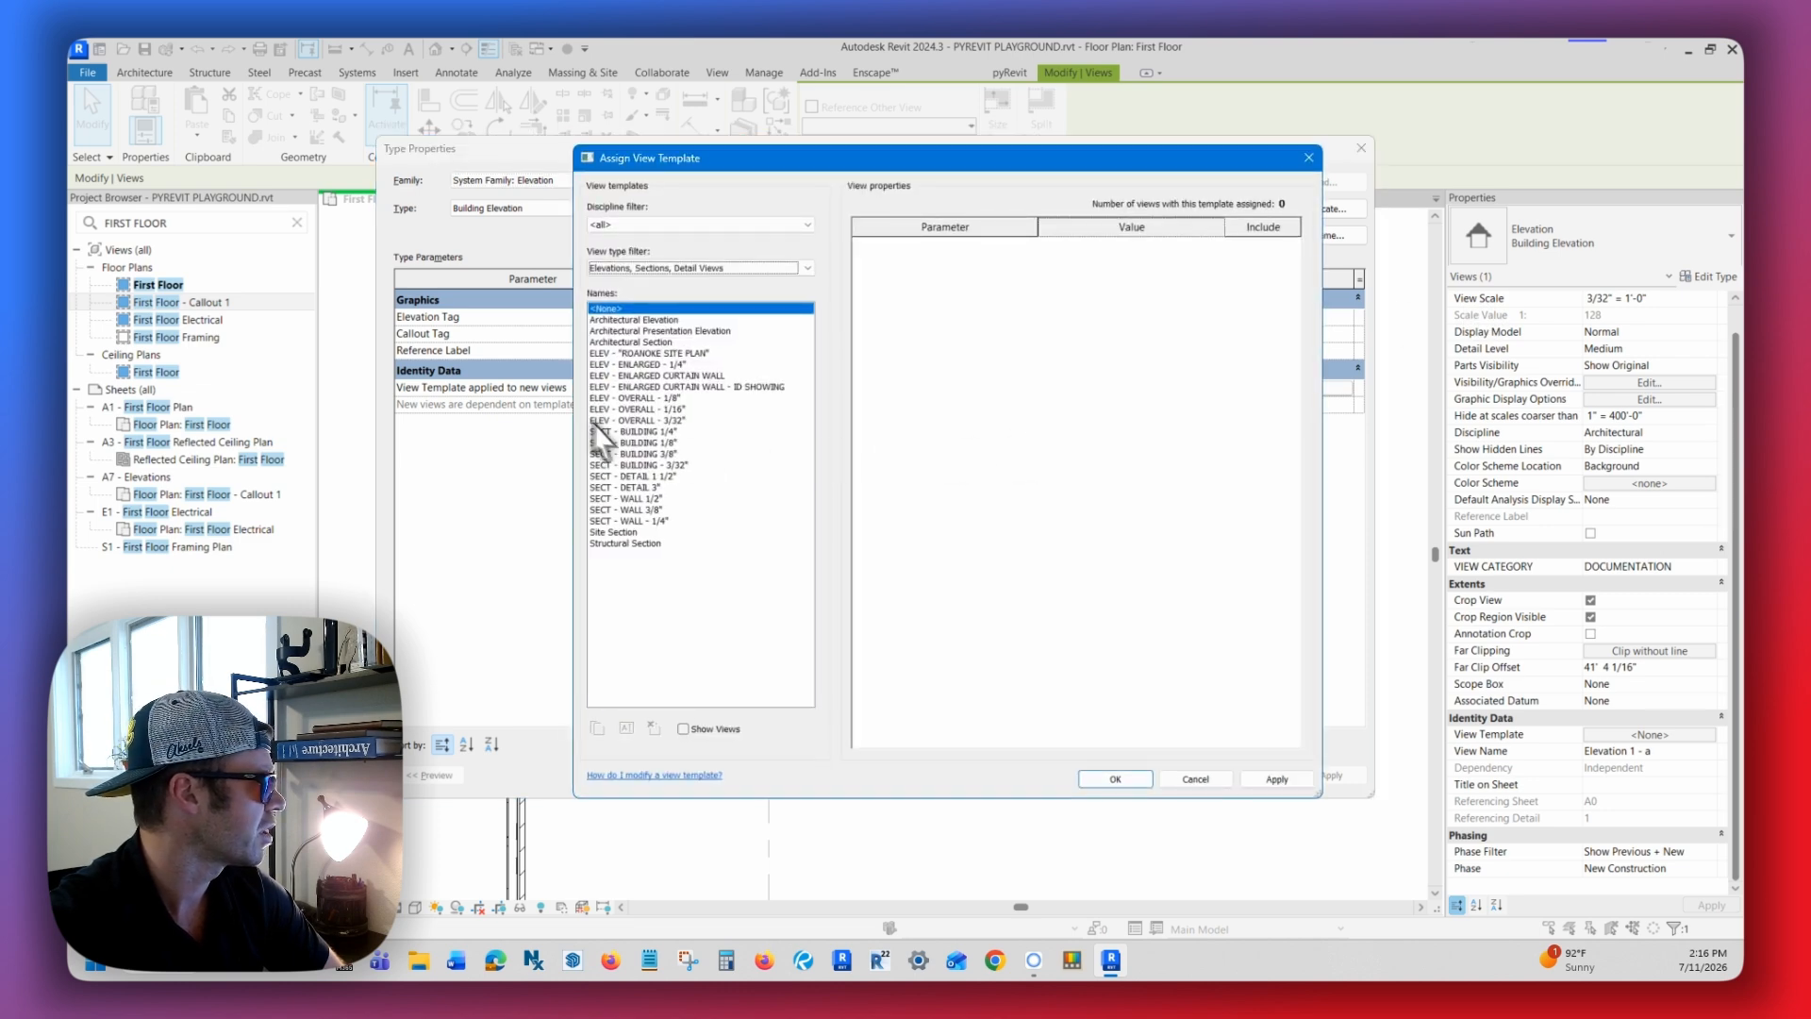
click(671, 410)
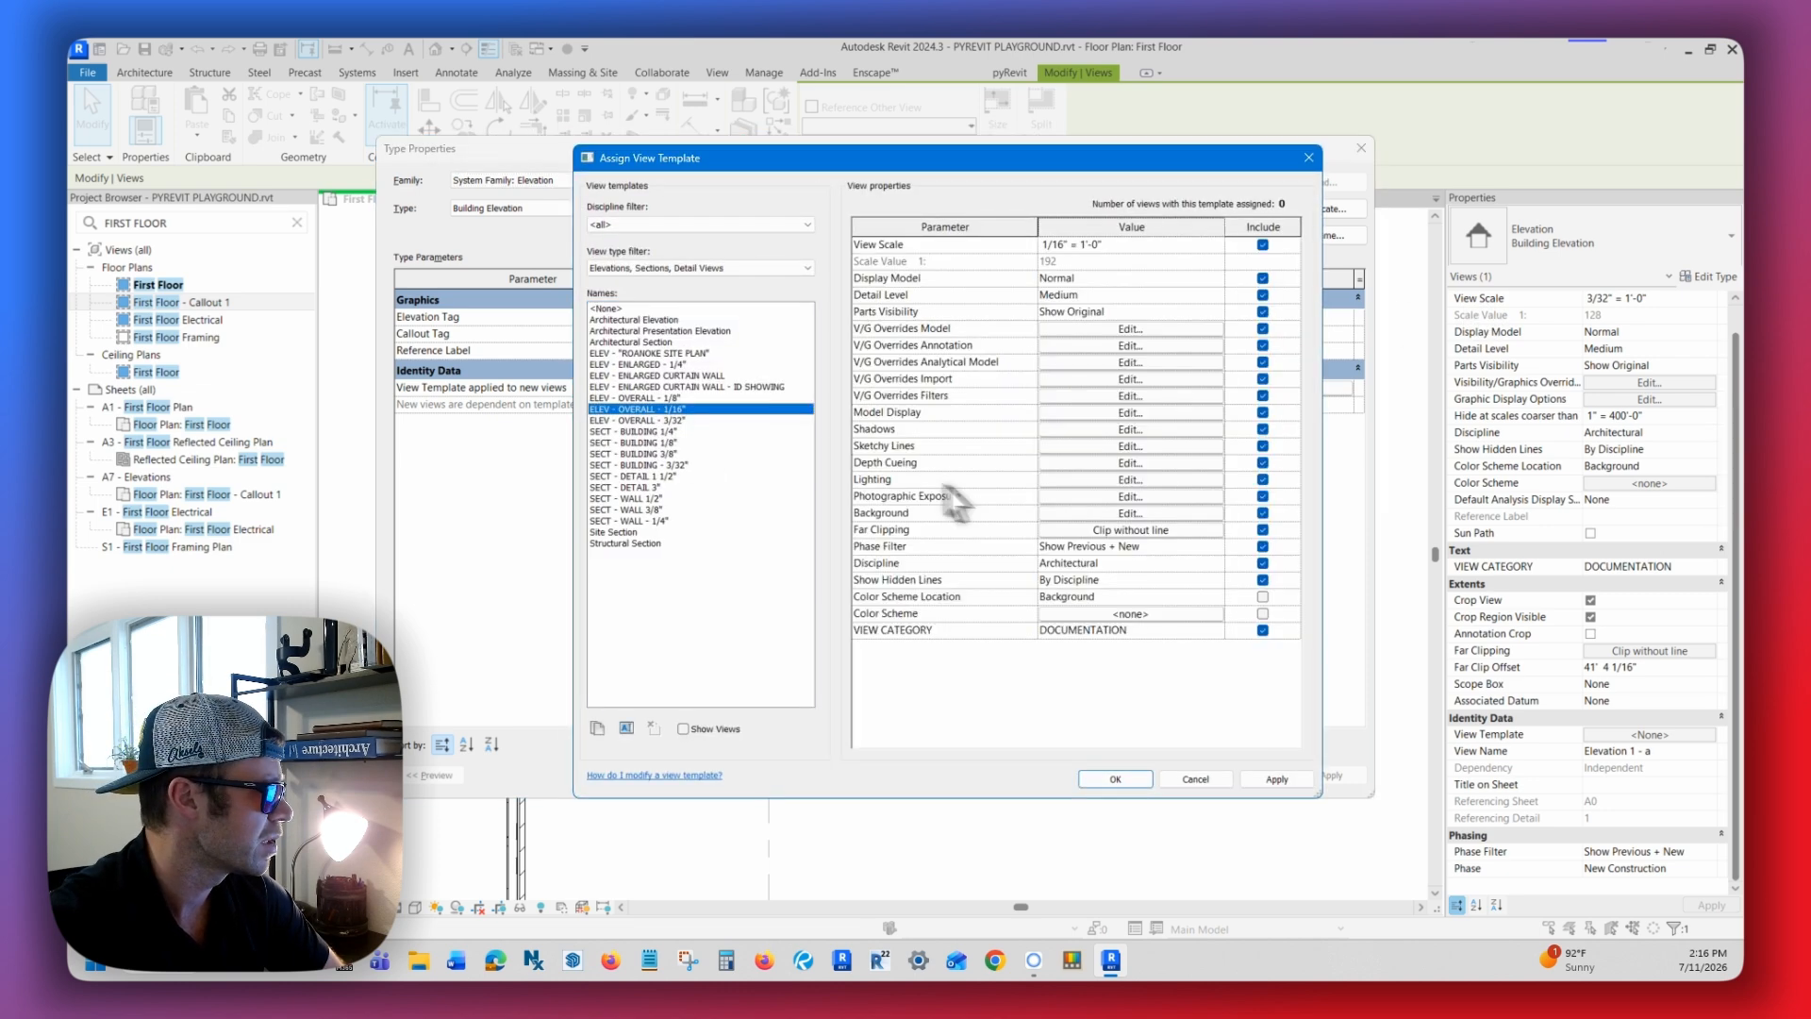
click(1130, 777)
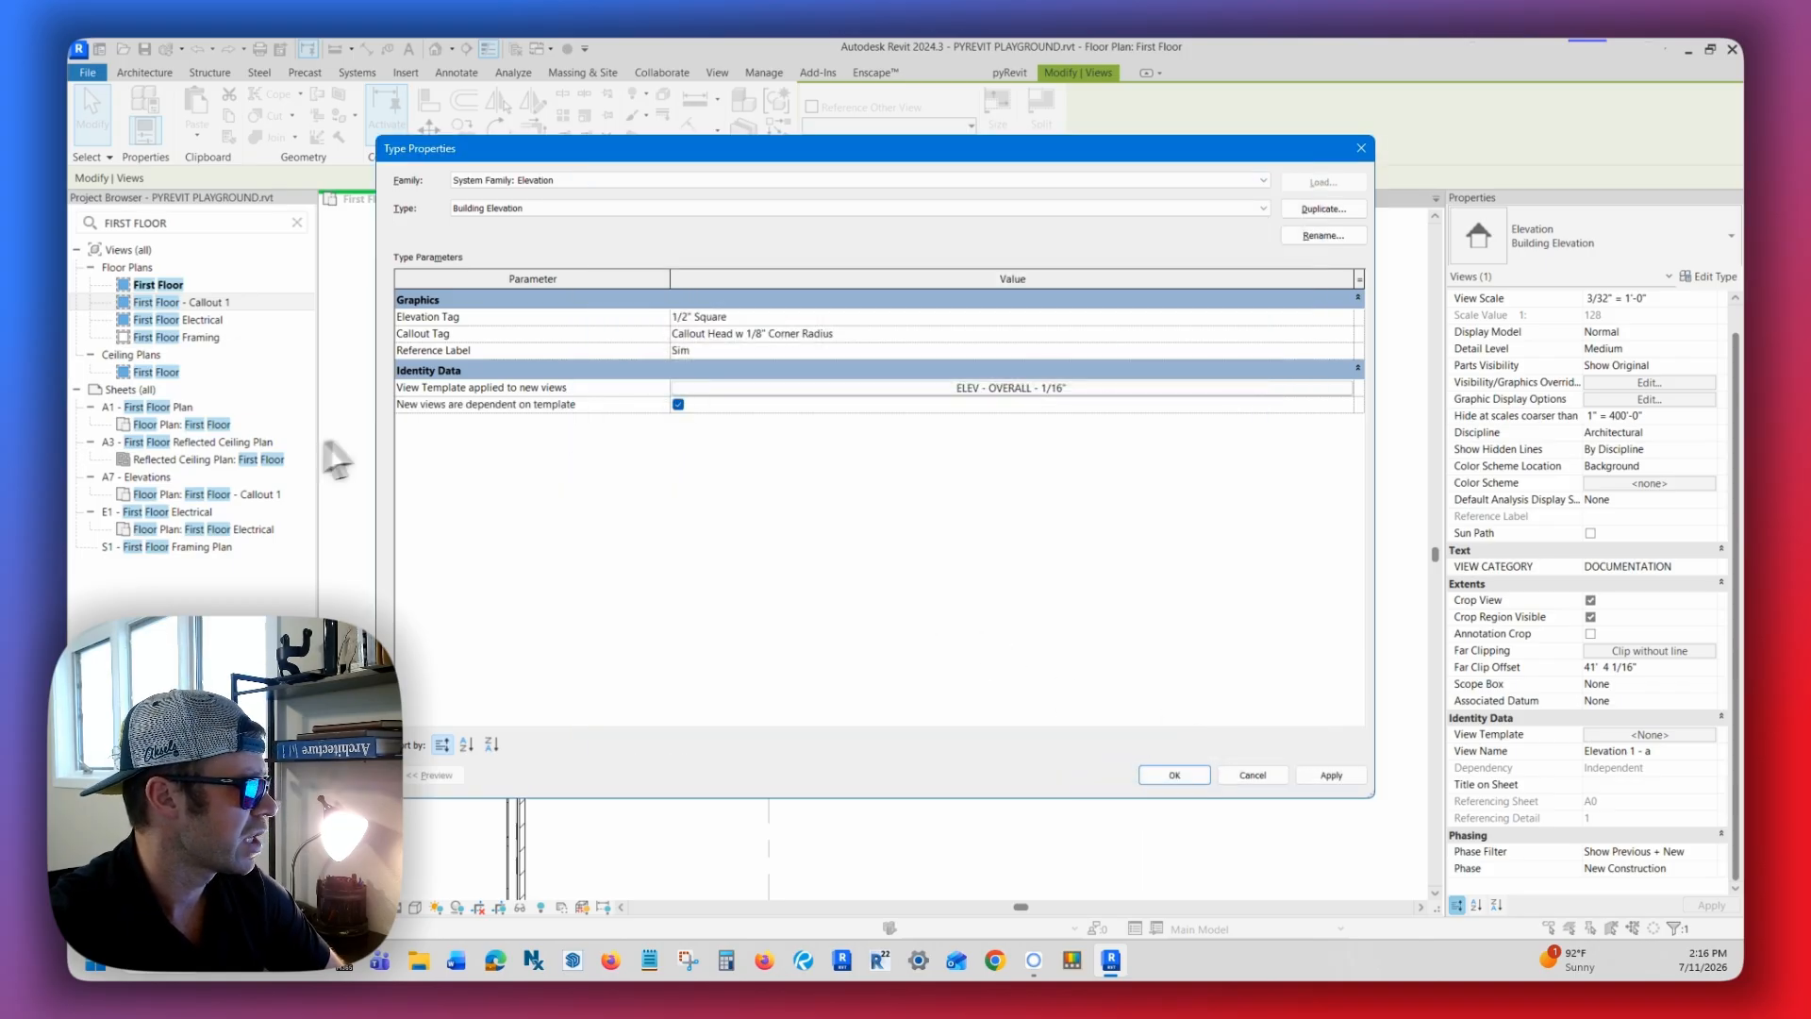
click(1176, 775)
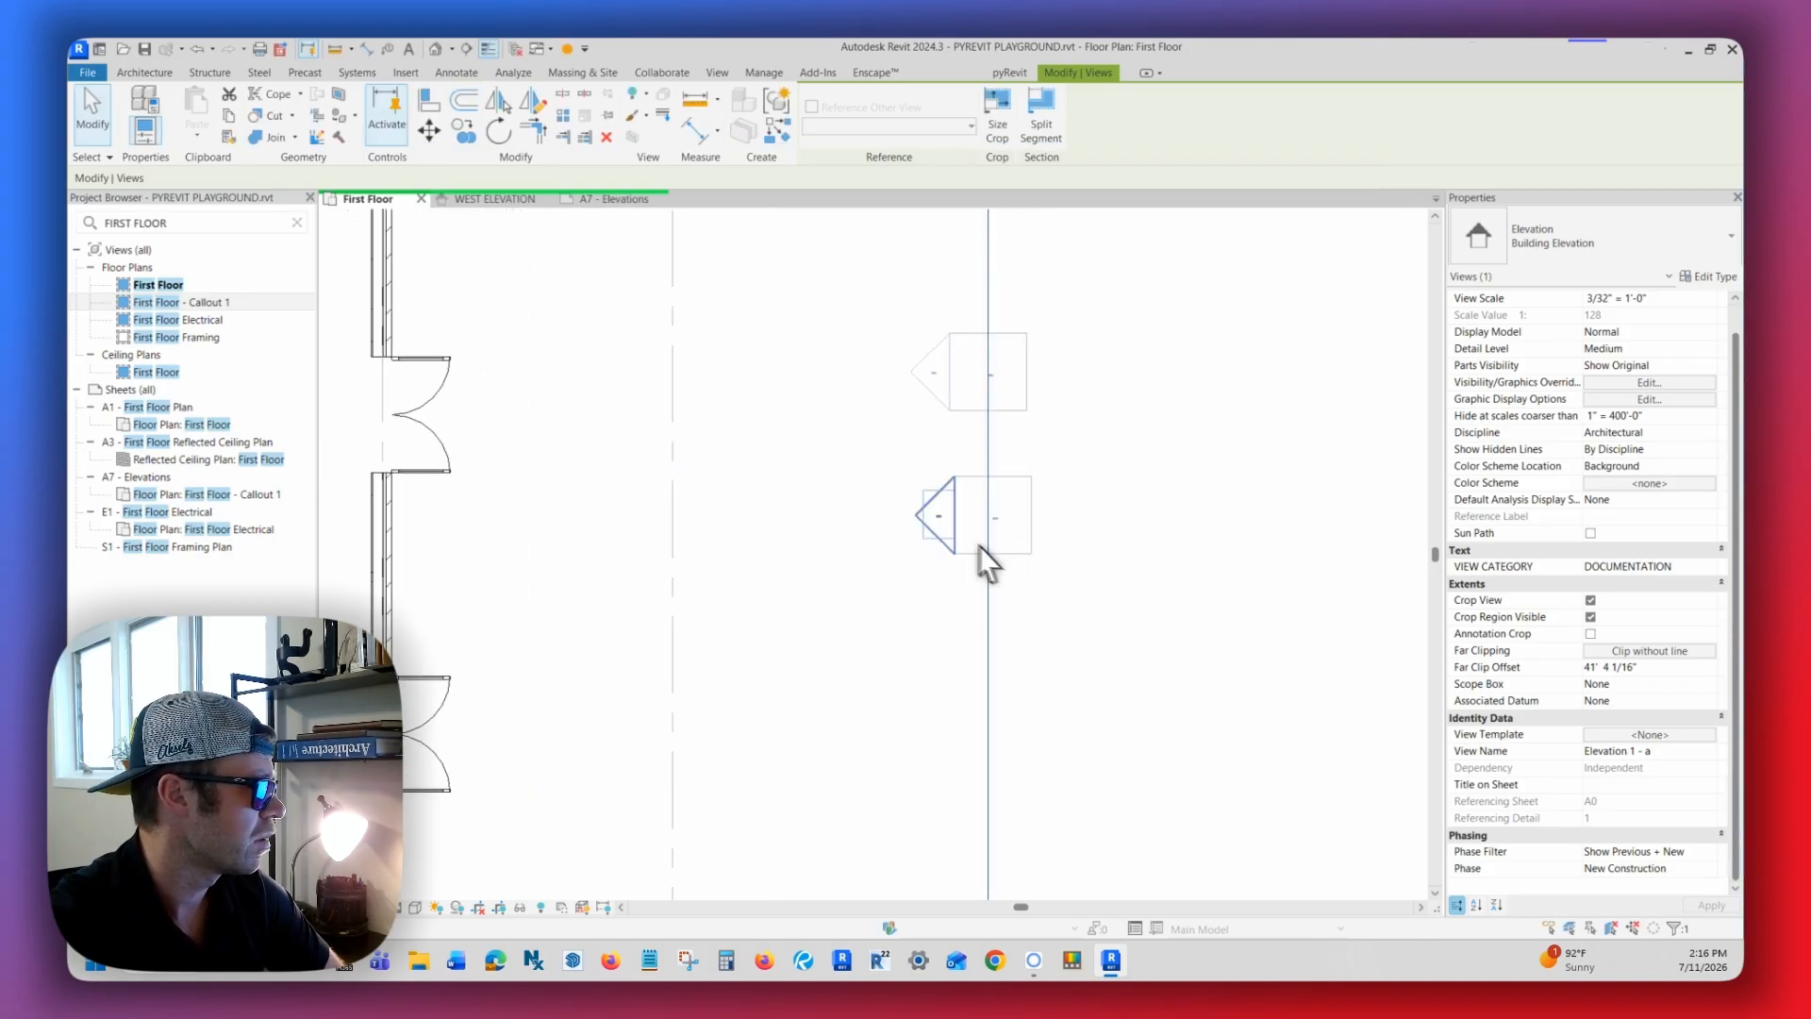
- Check the assigned view templates of the two existing elevation markers east of the building, then clear the selection
click(943, 526)
click(943, 381)
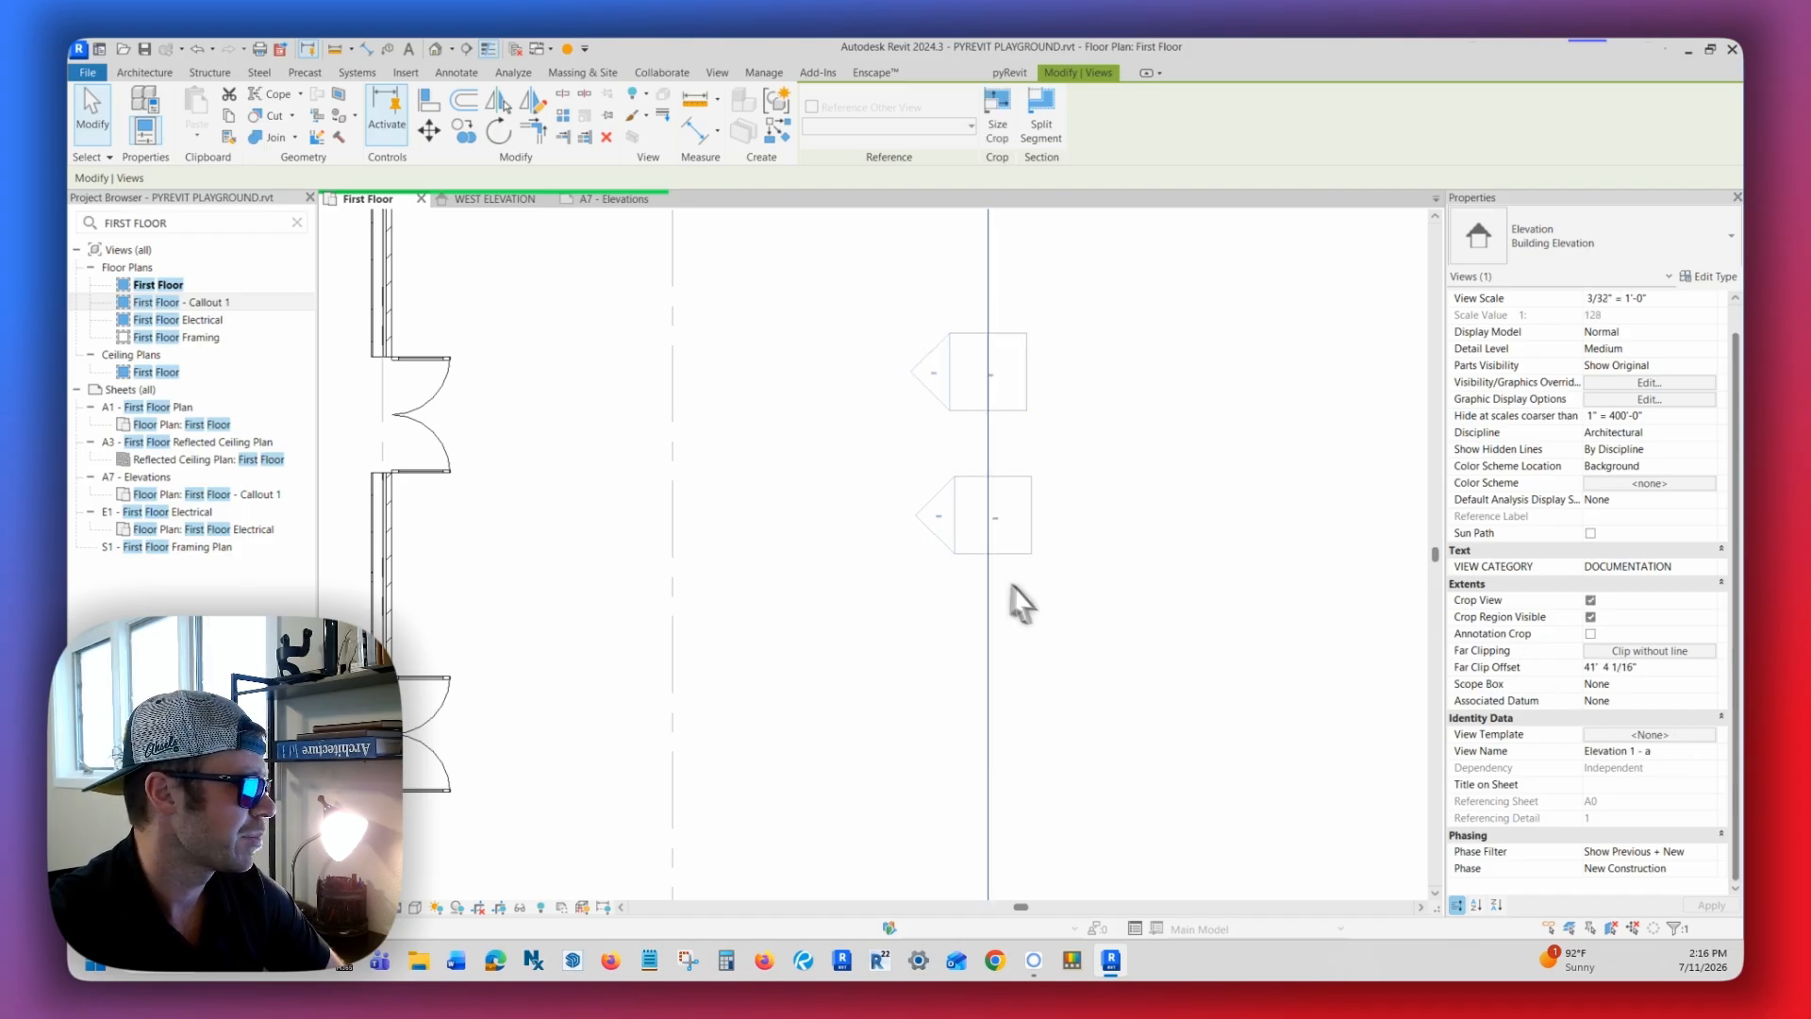
click(938, 519)
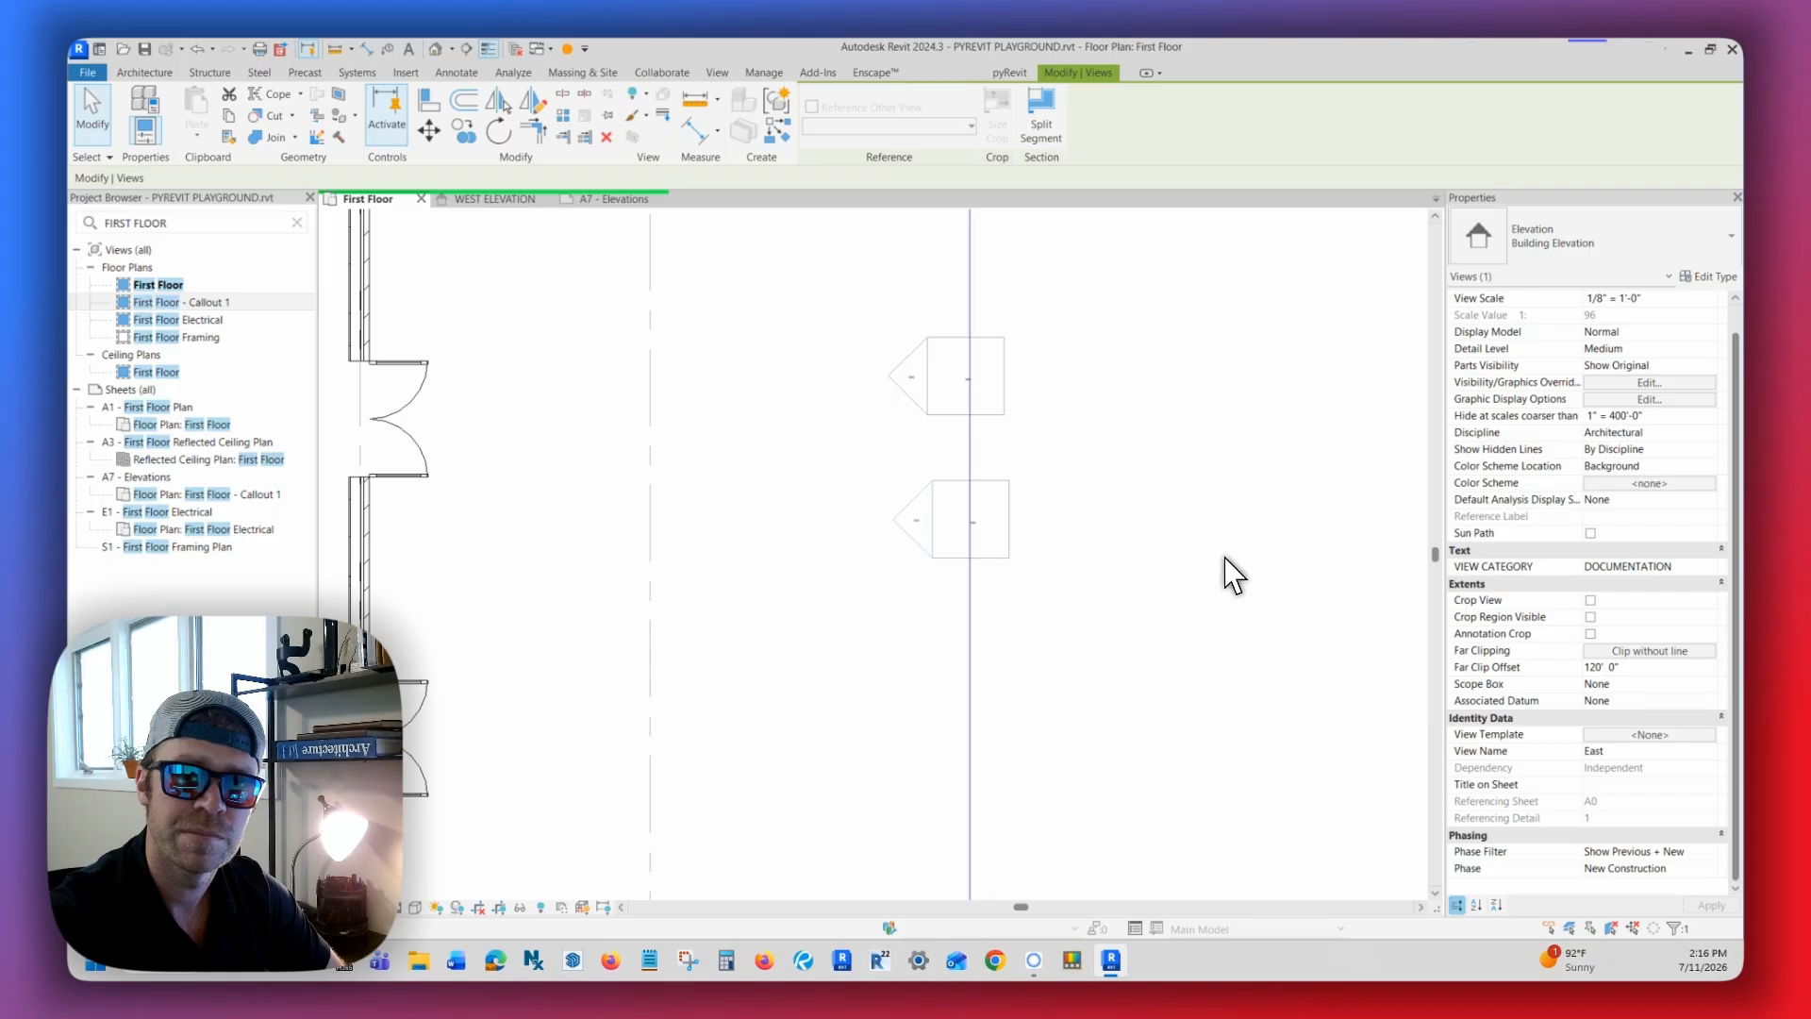
middle_drag(1138, 515, 1106, 434)
key(Escape)
- Place a new Building Elevation marker directly below the two existing ones, facing the building's east wall, and end the command
click(717, 73)
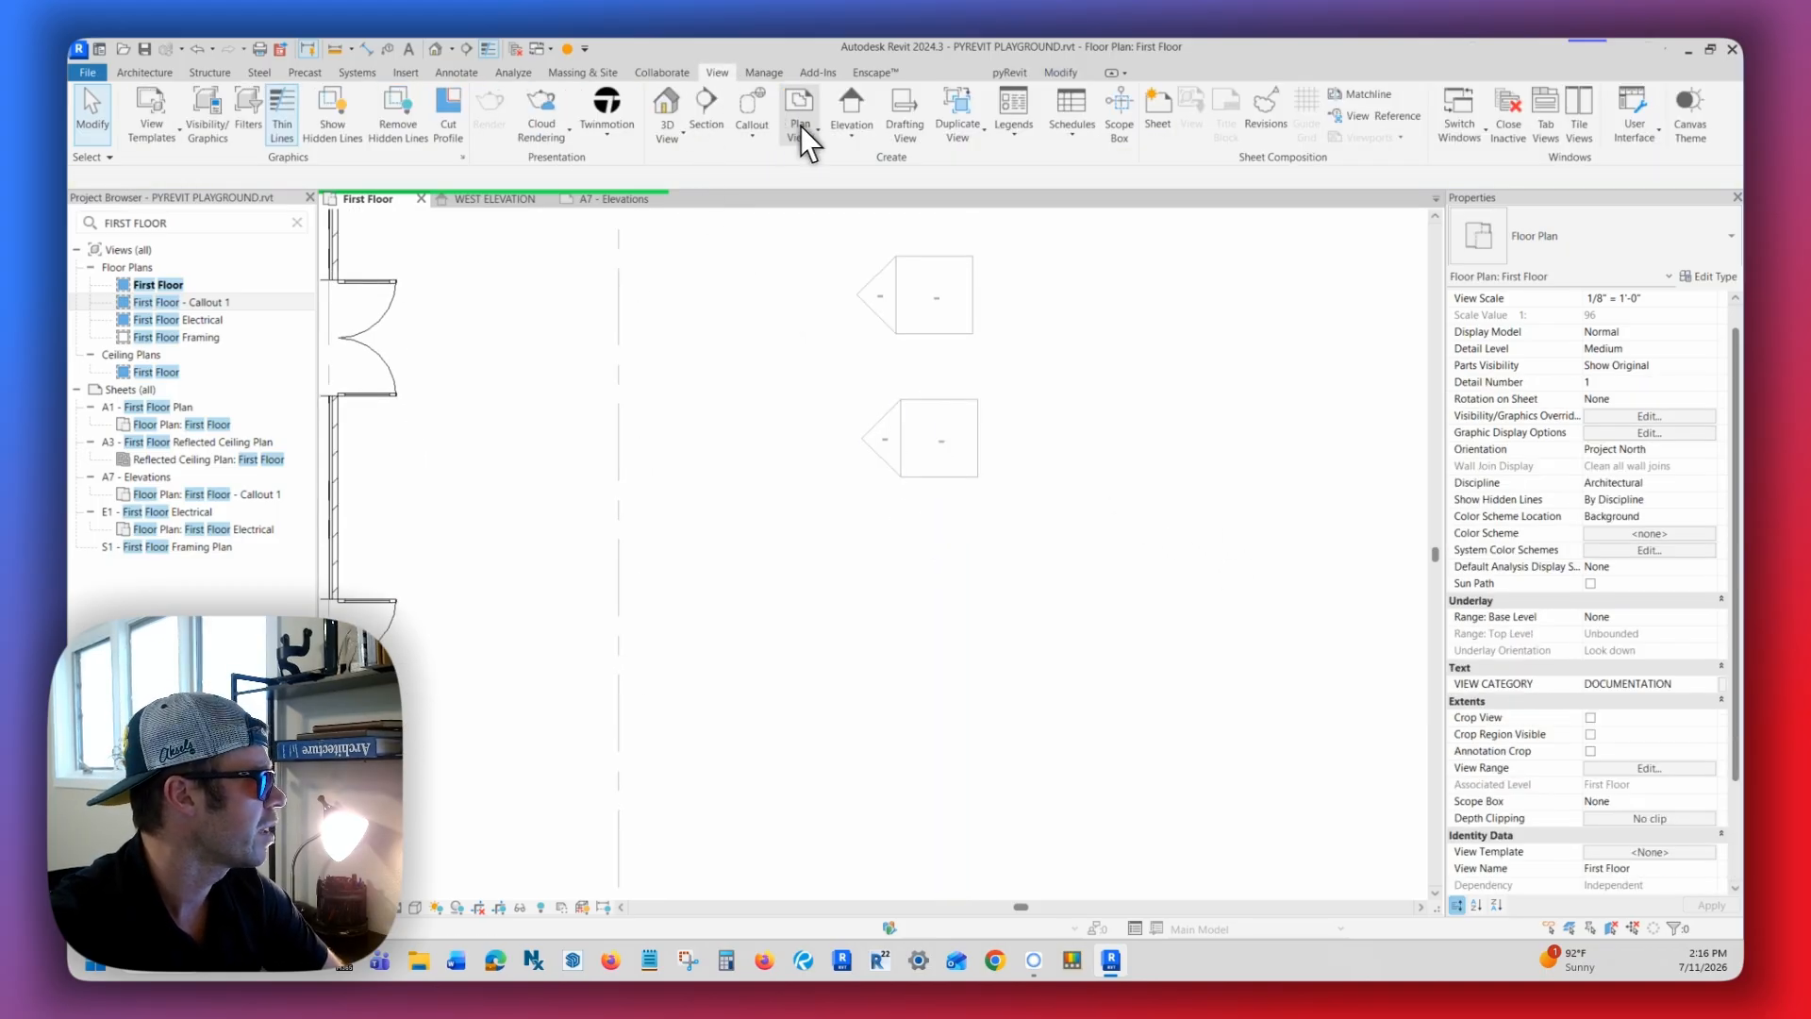
click(900, 168)
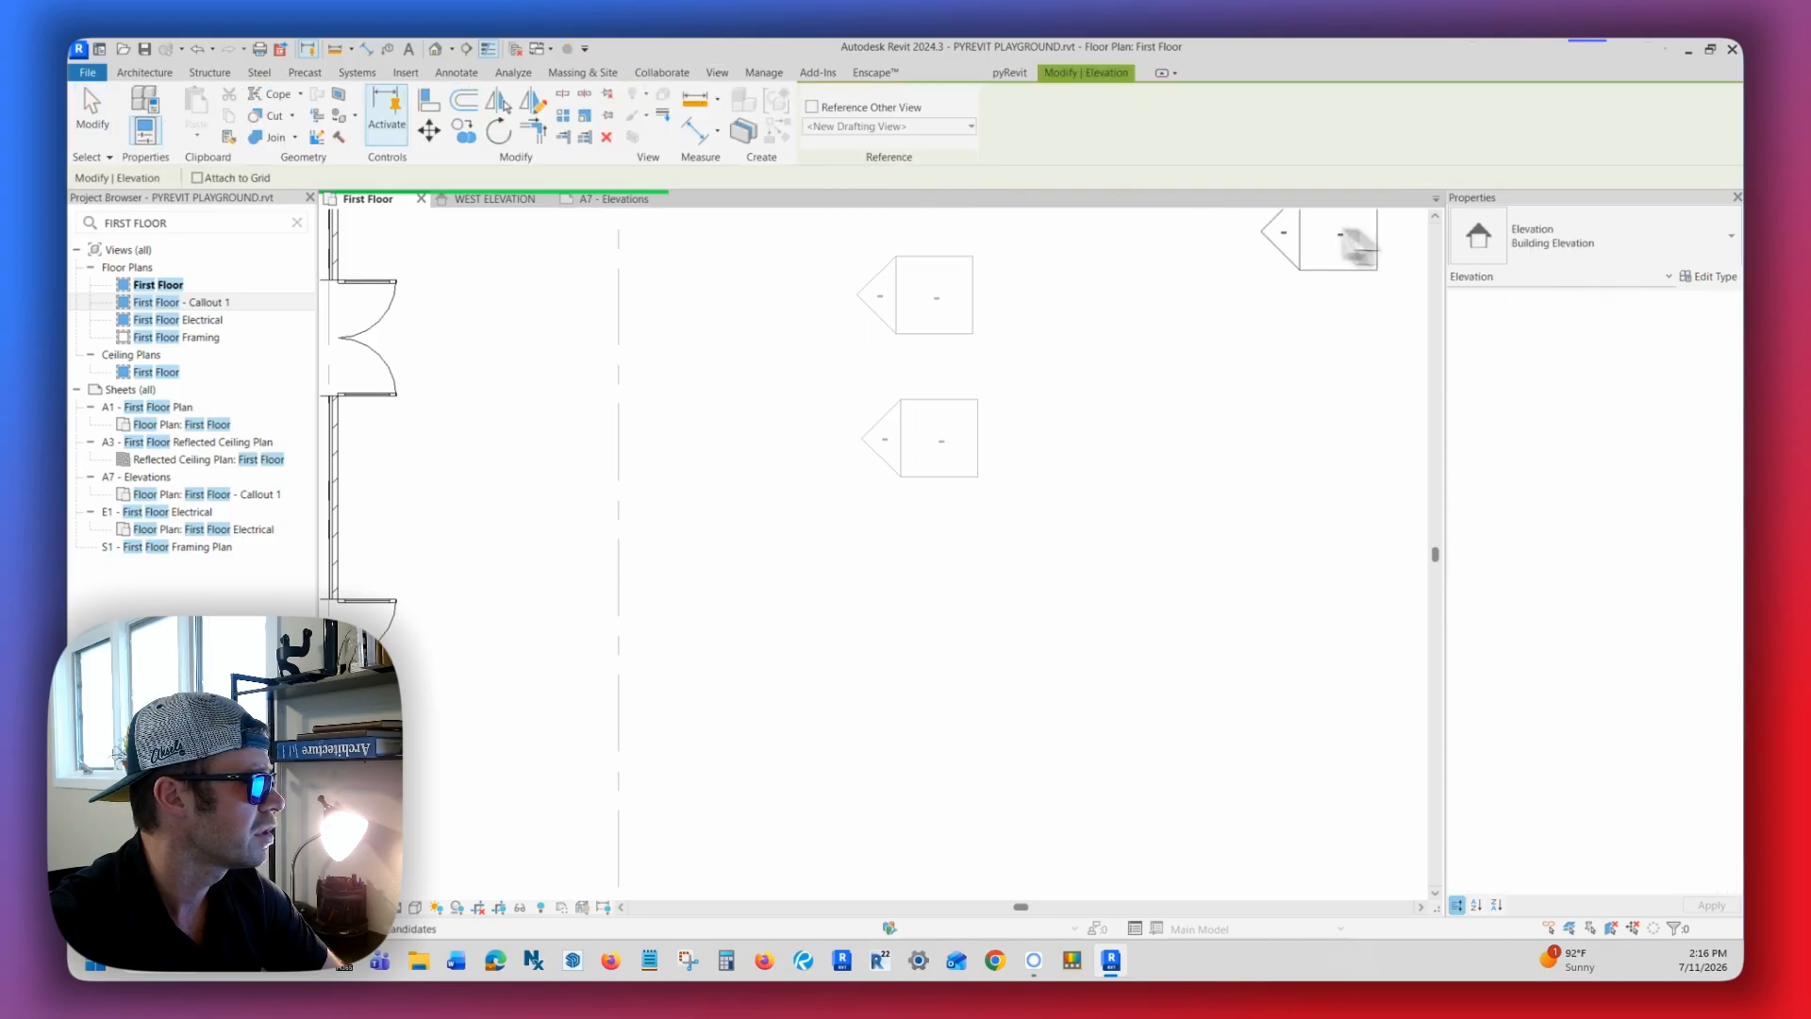
click(1606, 235)
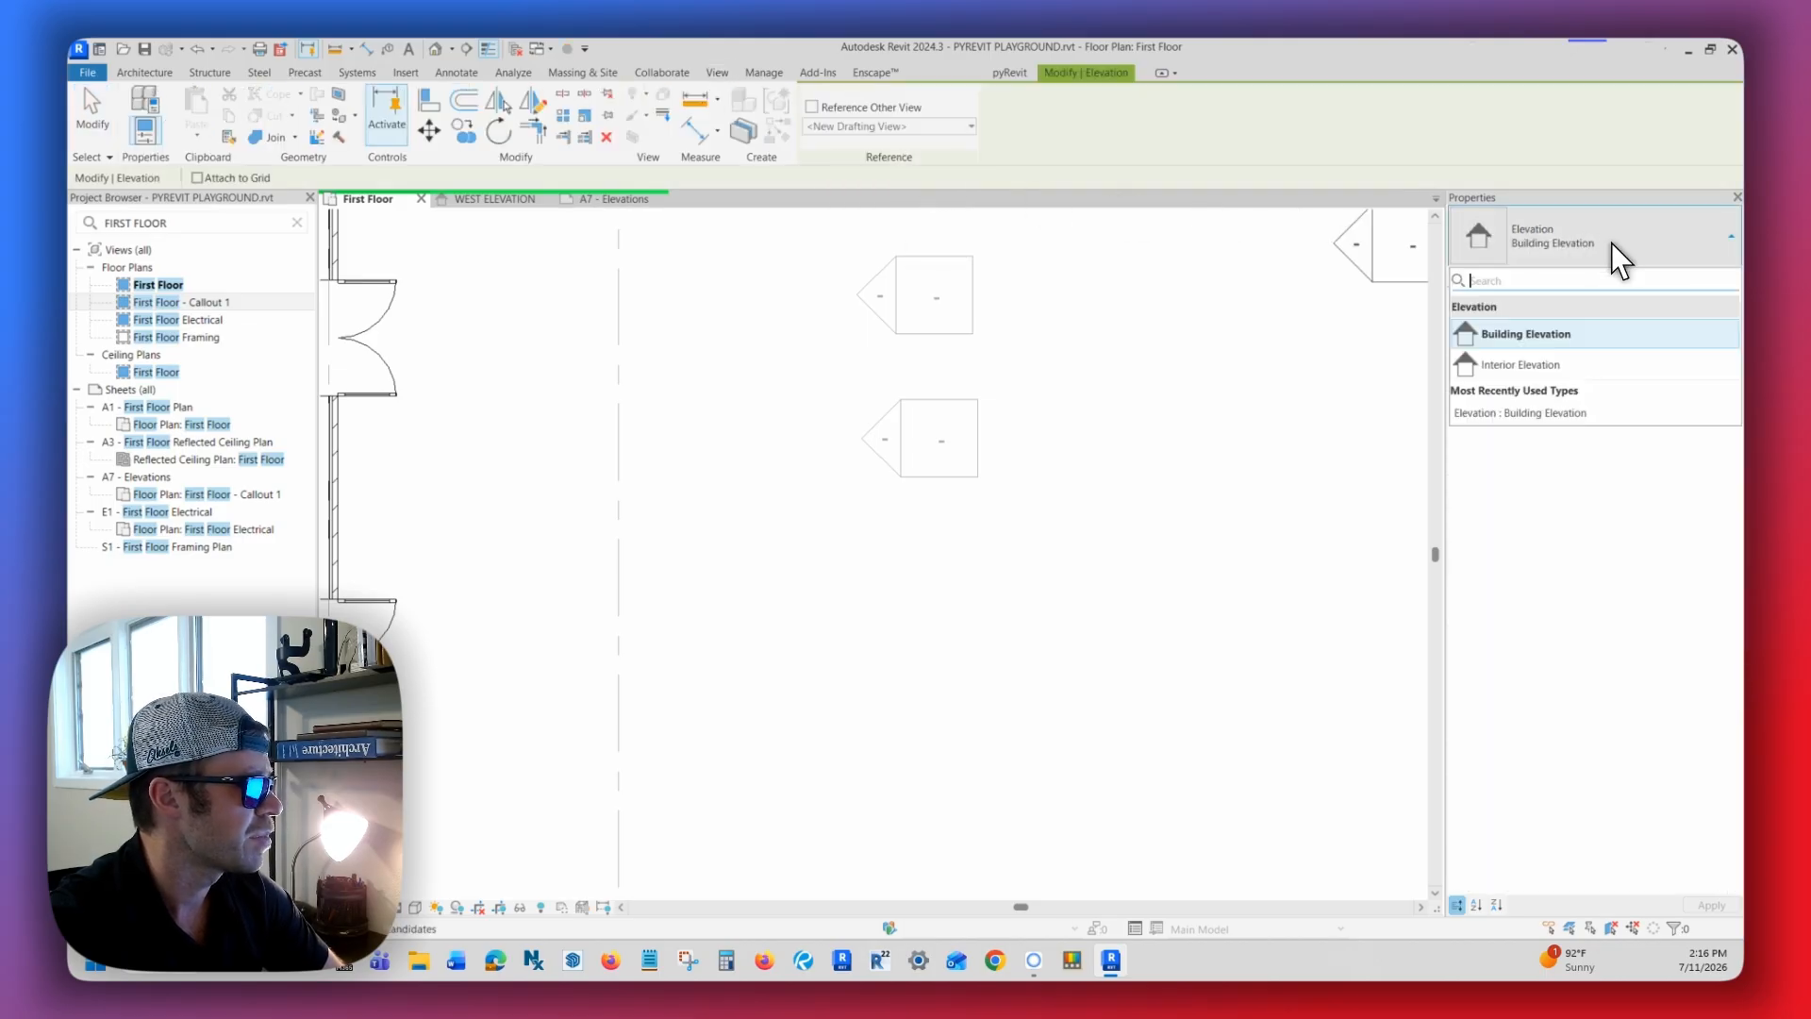
click(1566, 335)
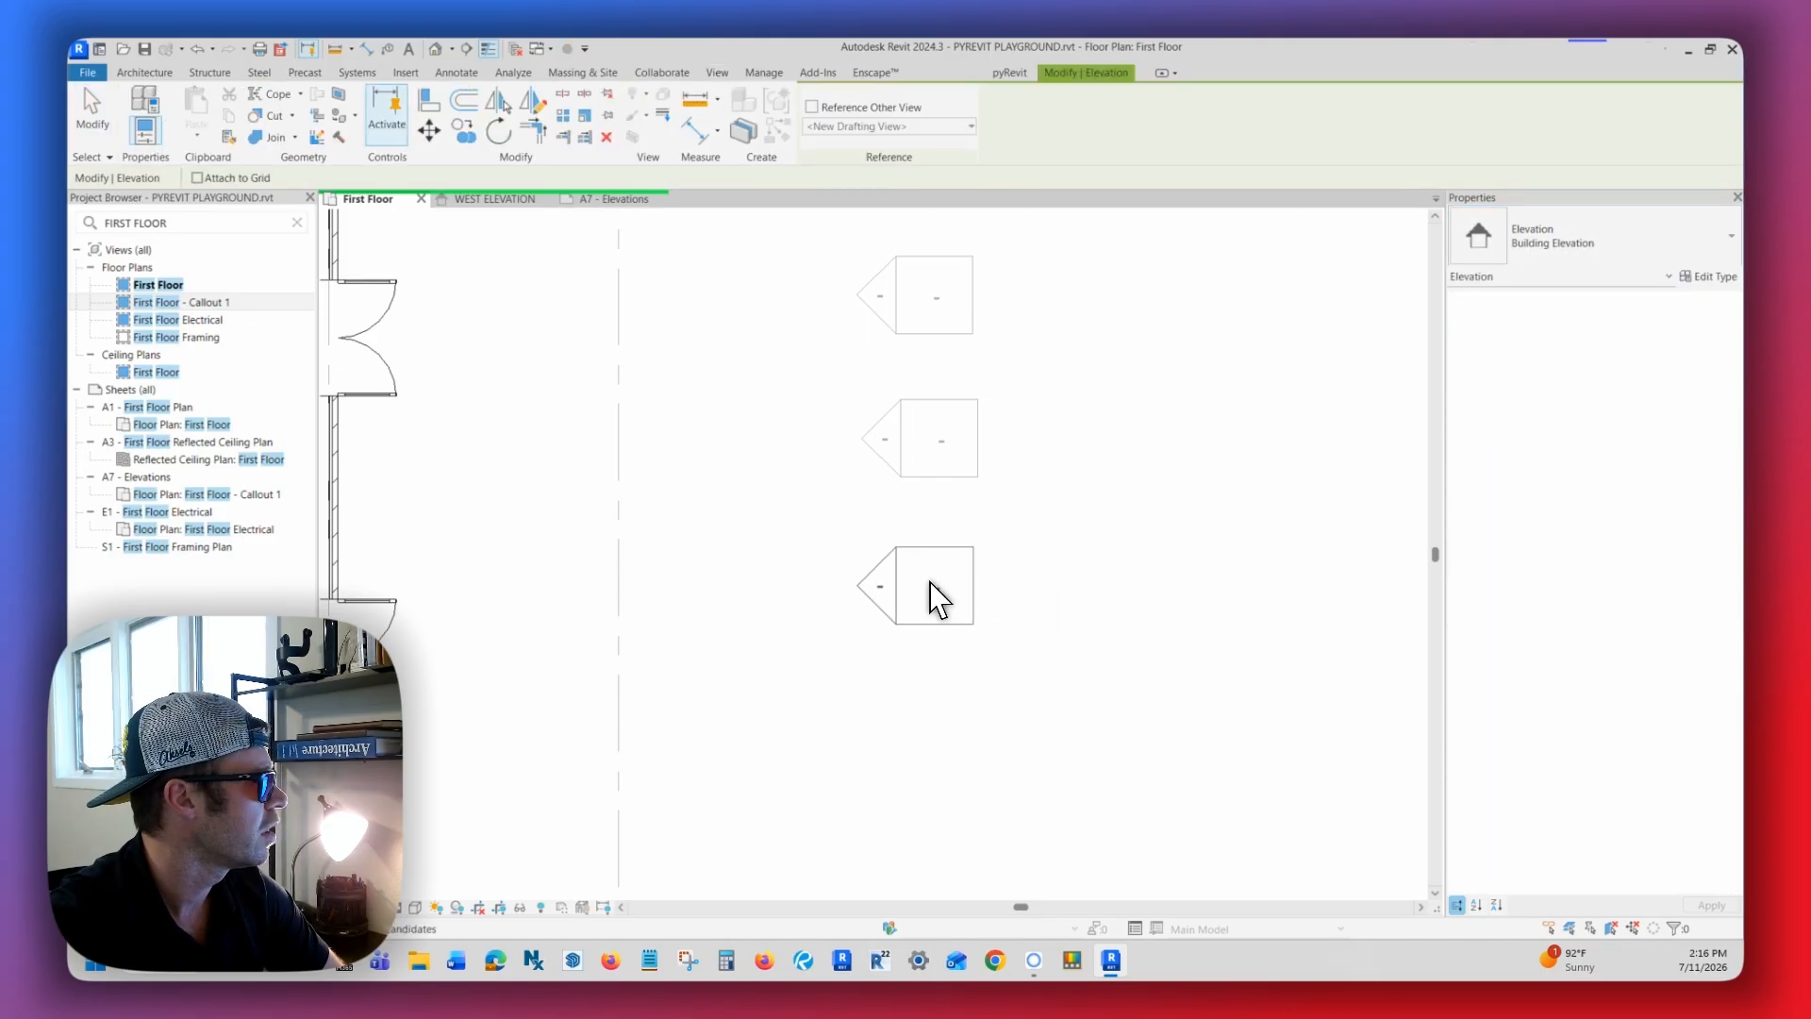
click(931, 585)
scroll(1037, 542, up, 1)
key(Escape)
key(Escape)
key(Escape)
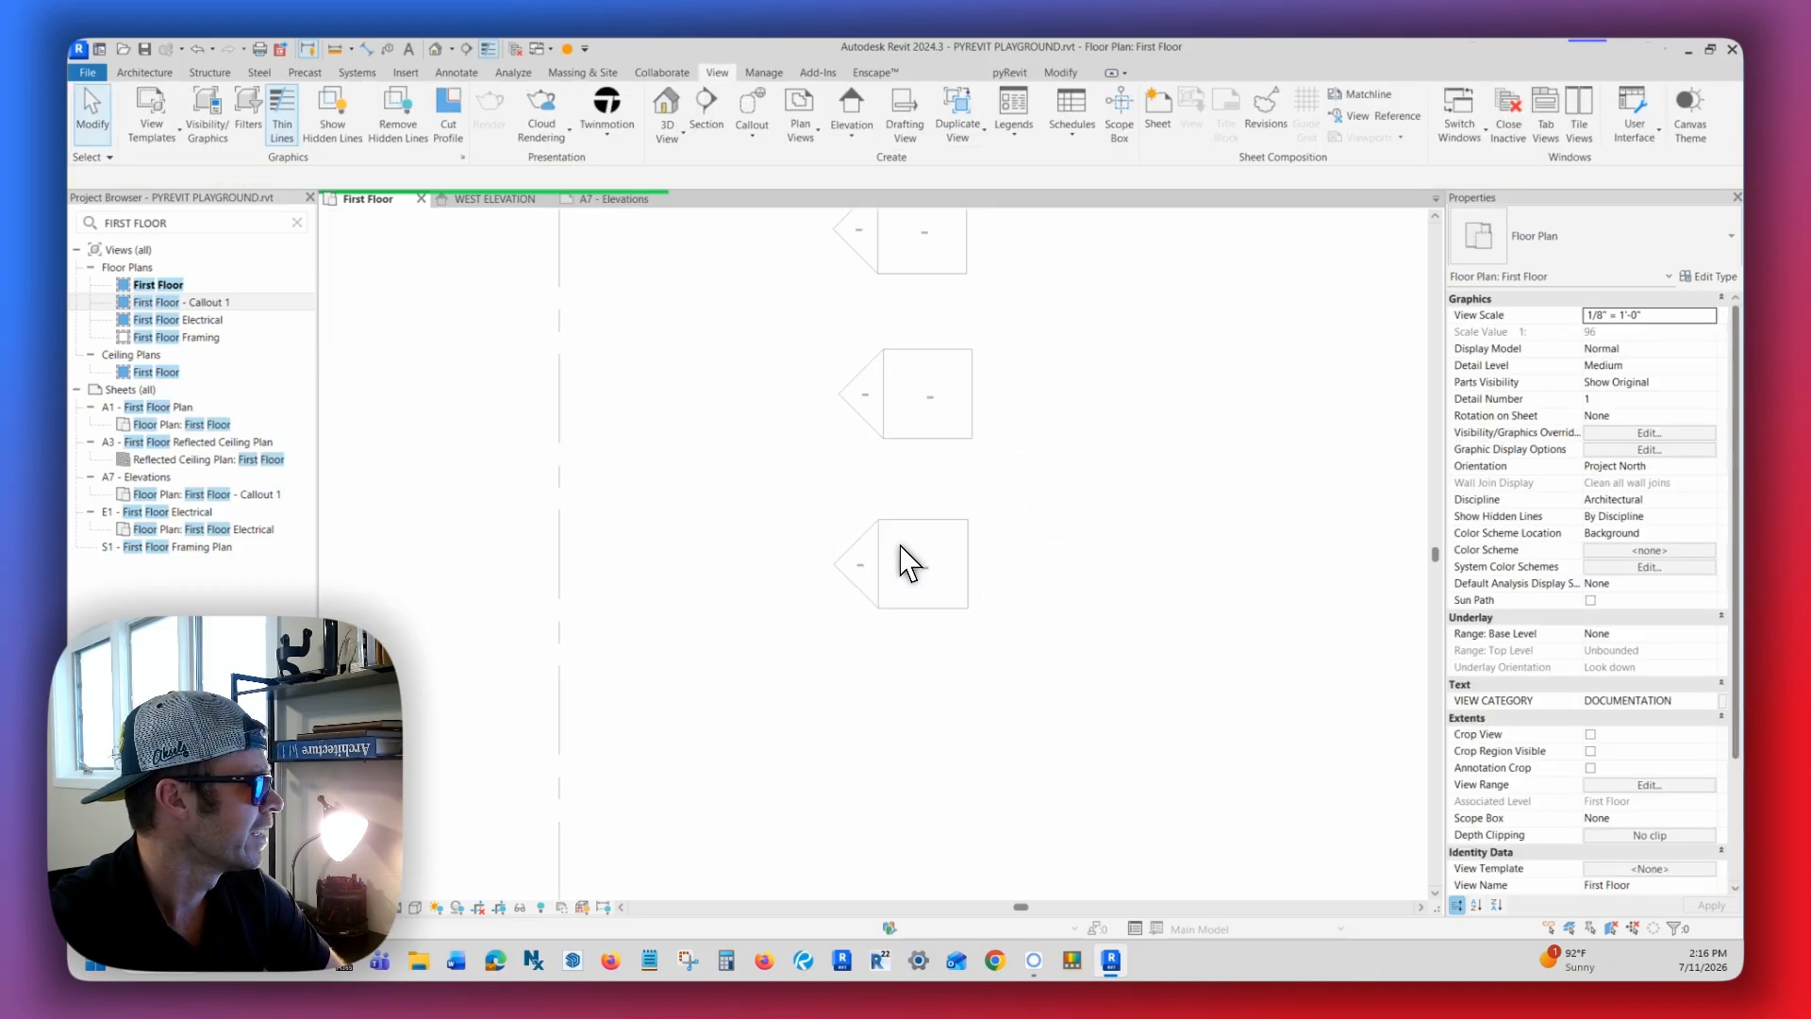
- Check the view template assigned to the newly placed elevation marker and deselect it
scroll(906, 552, down, 5)
scroll(940, 551, up, 5)
scroll(932, 558, up, 3)
click(862, 553)
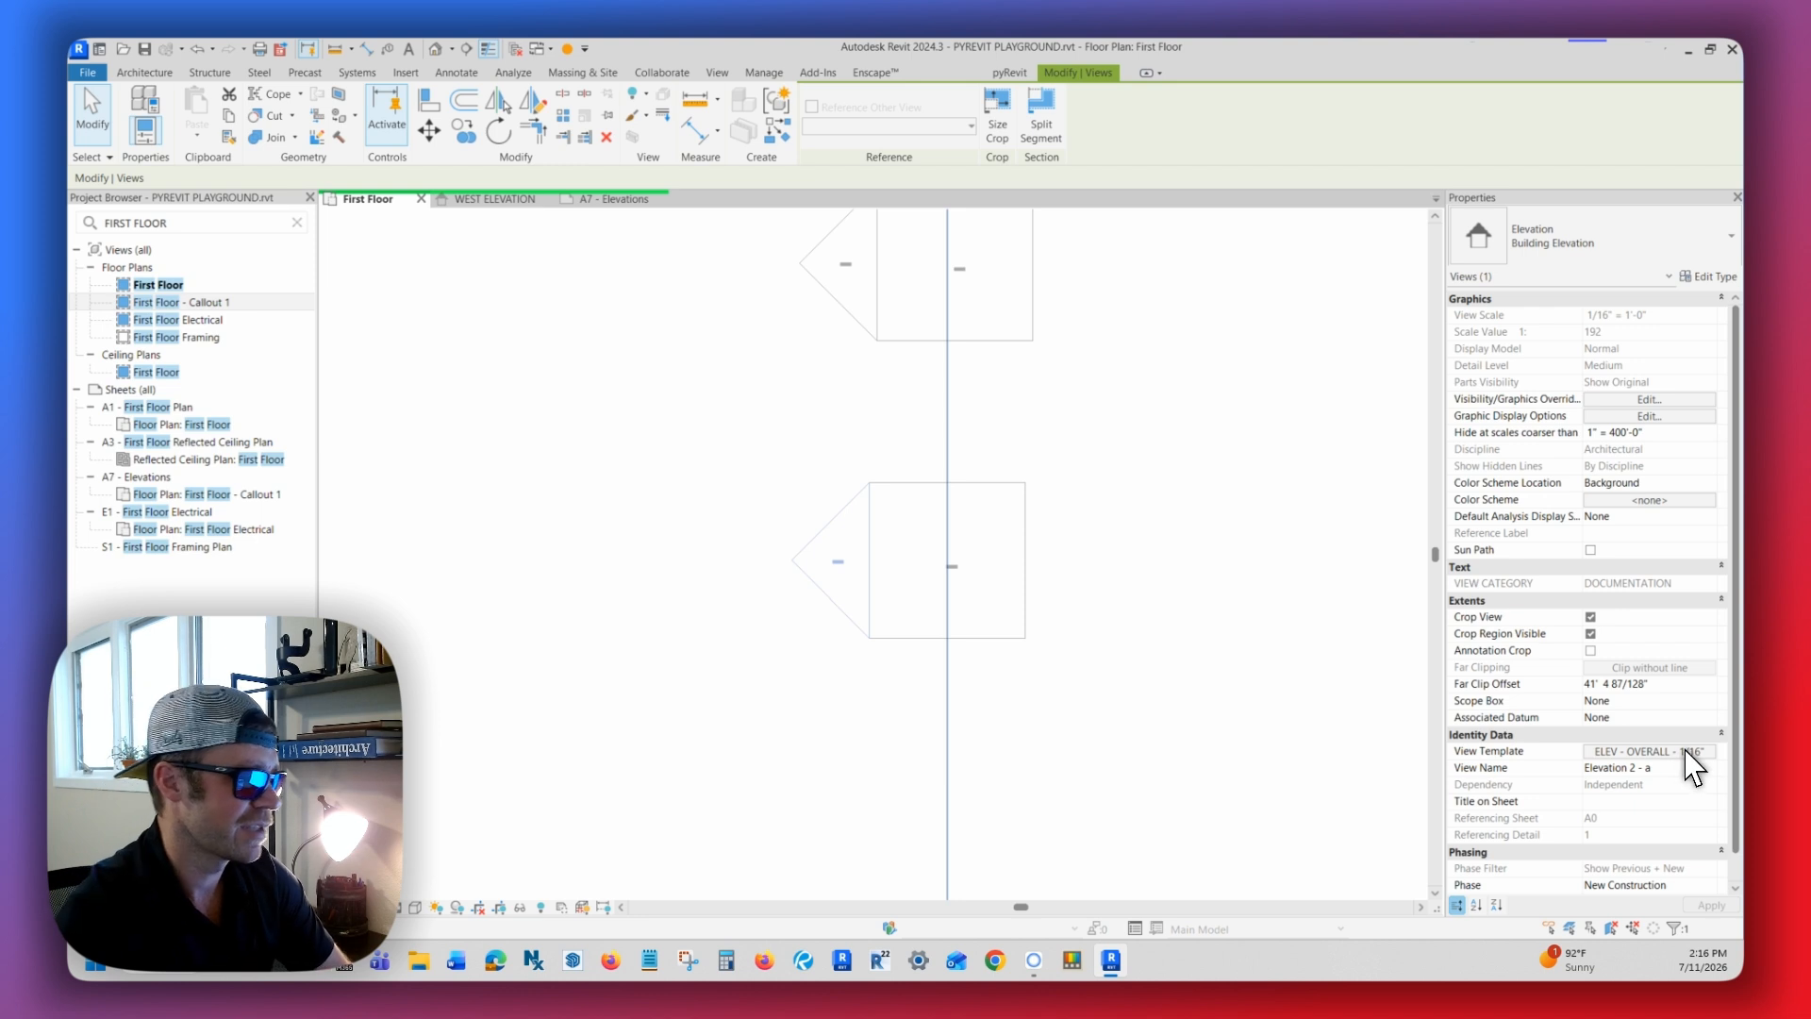
scroll(1003, 558, down, 3)
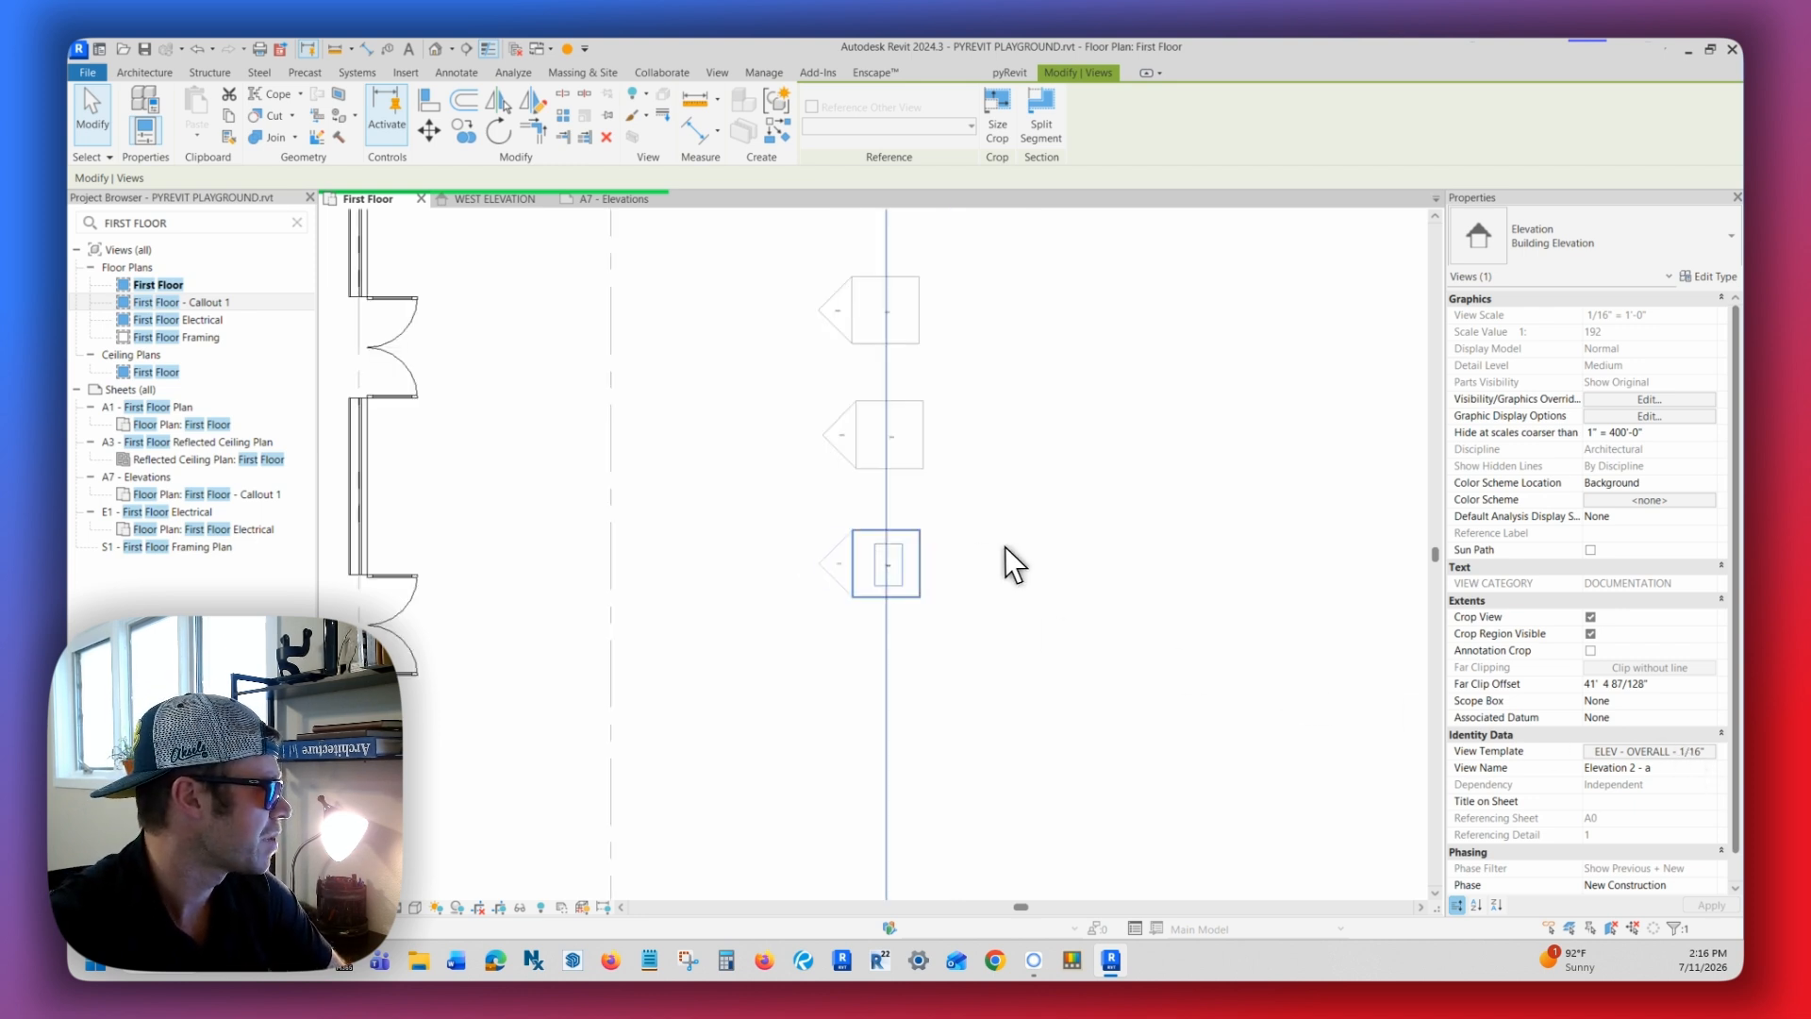
click(1128, 541)
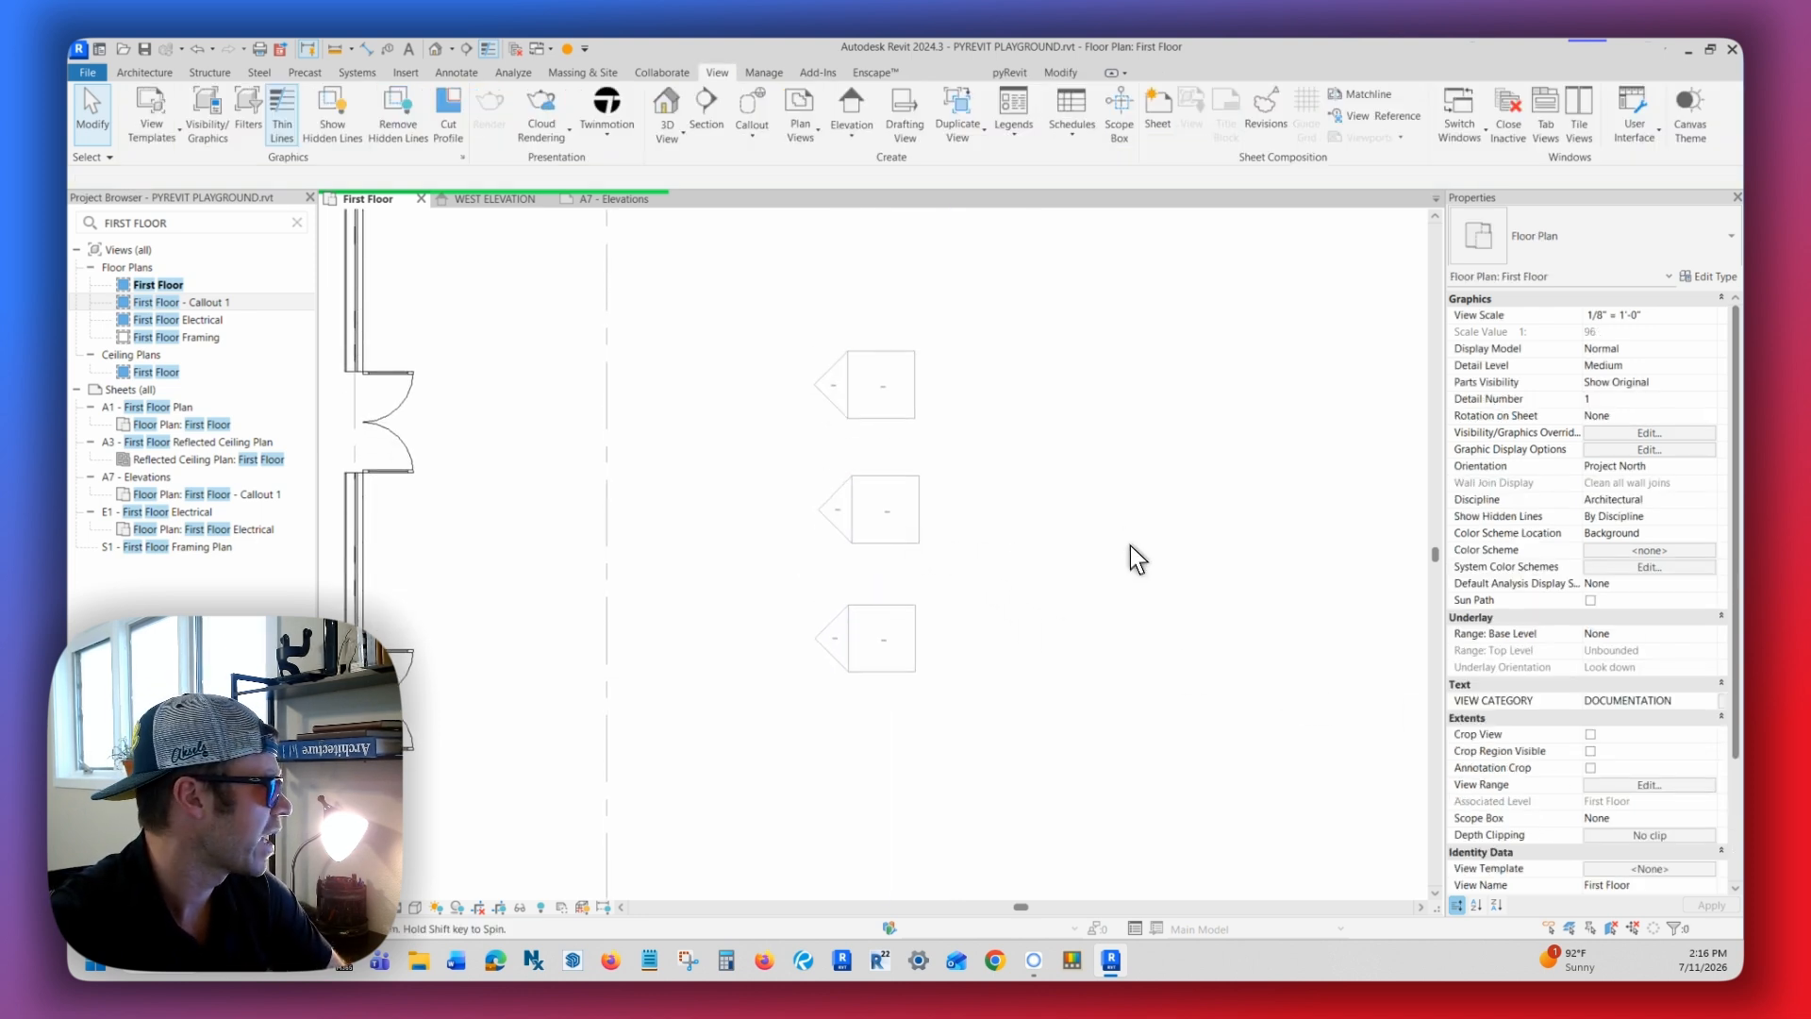
- Delete the upper two elevation markers east of the building and accept the deletion of their views
scroll(1146, 549, down, 4)
scroll(1166, 556, up, 3)
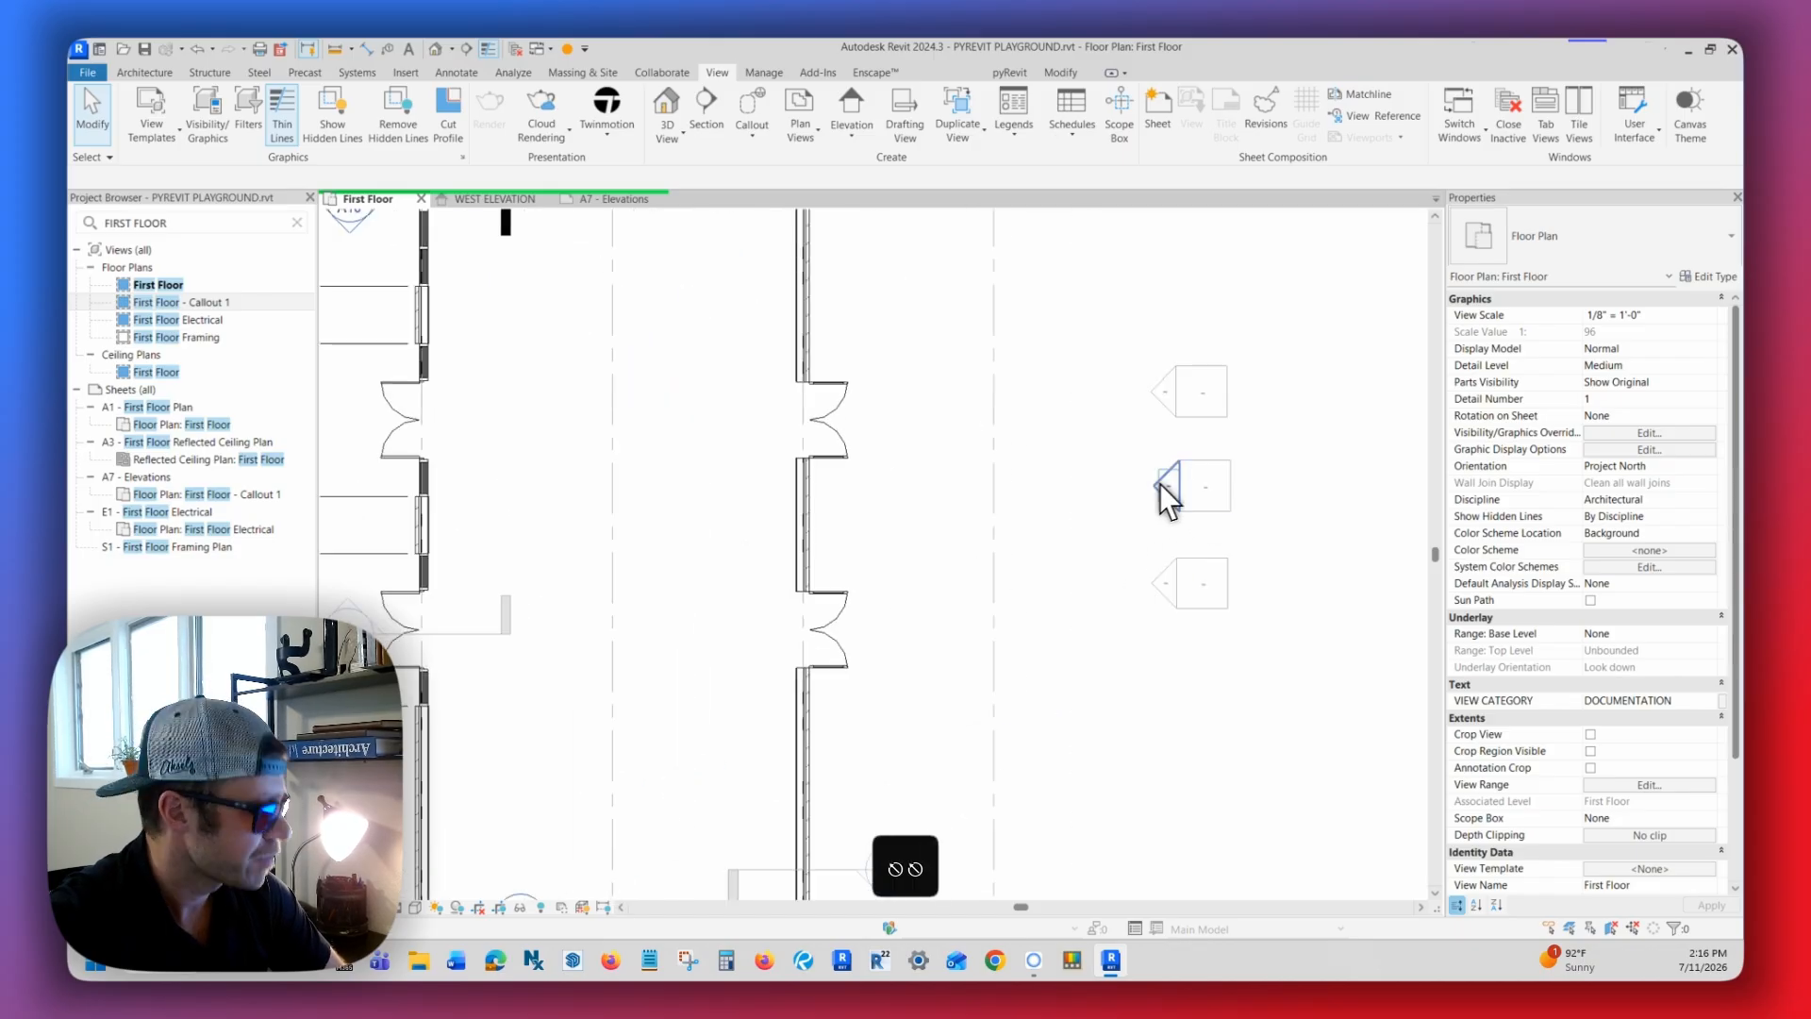
scroll(1179, 491, down, 3)
scroll(1182, 481, up, 3)
scroll(937, 485, down, 4)
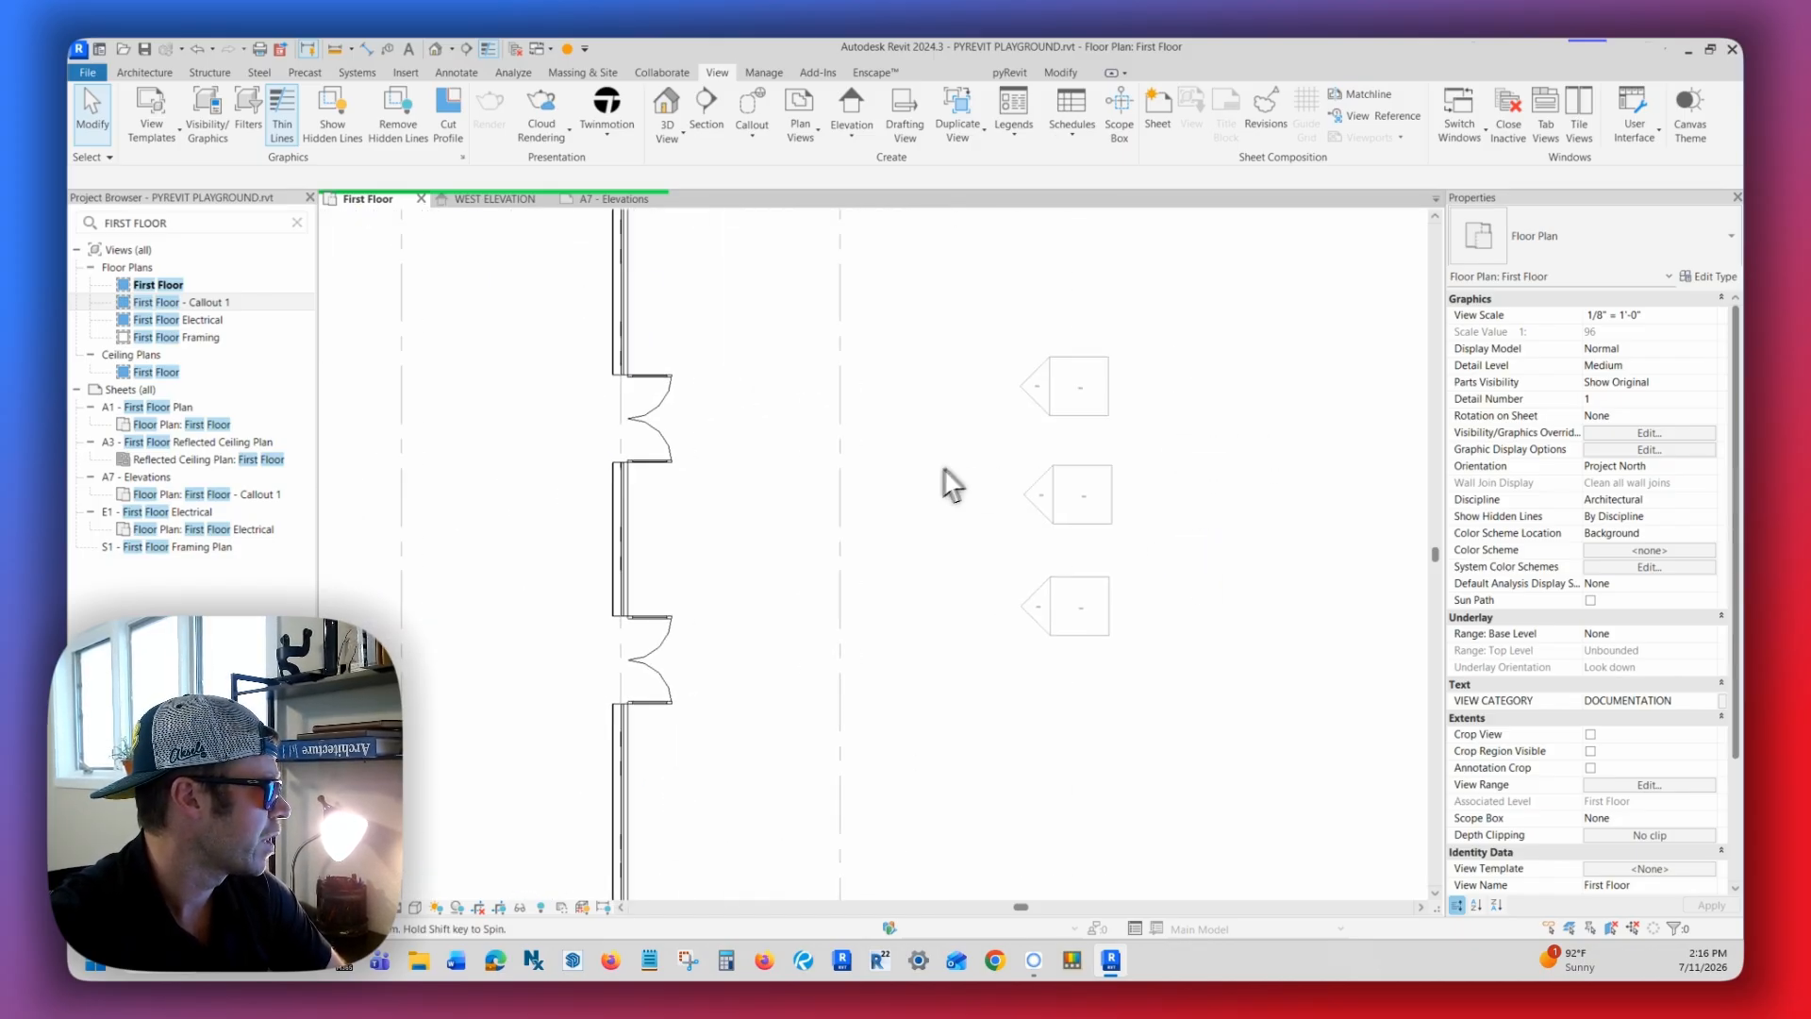
drag(1111, 370, 944, 514)
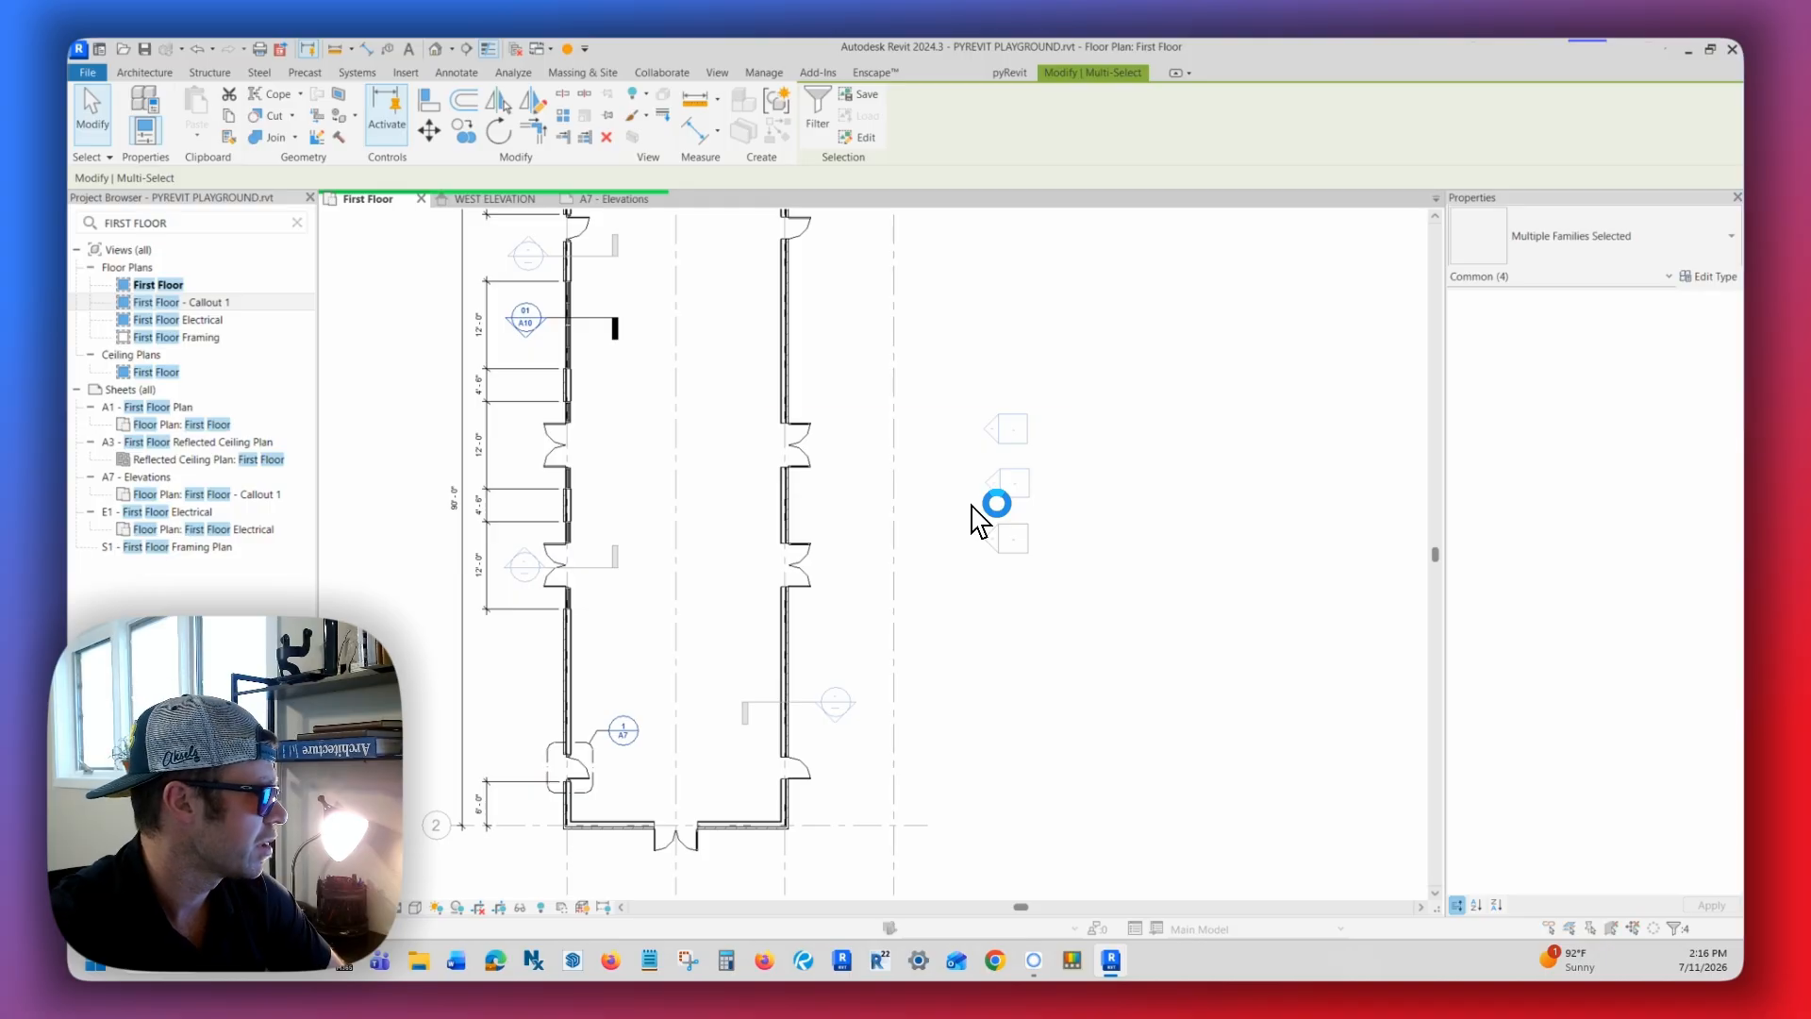
key(Delete)
click(969, 554)
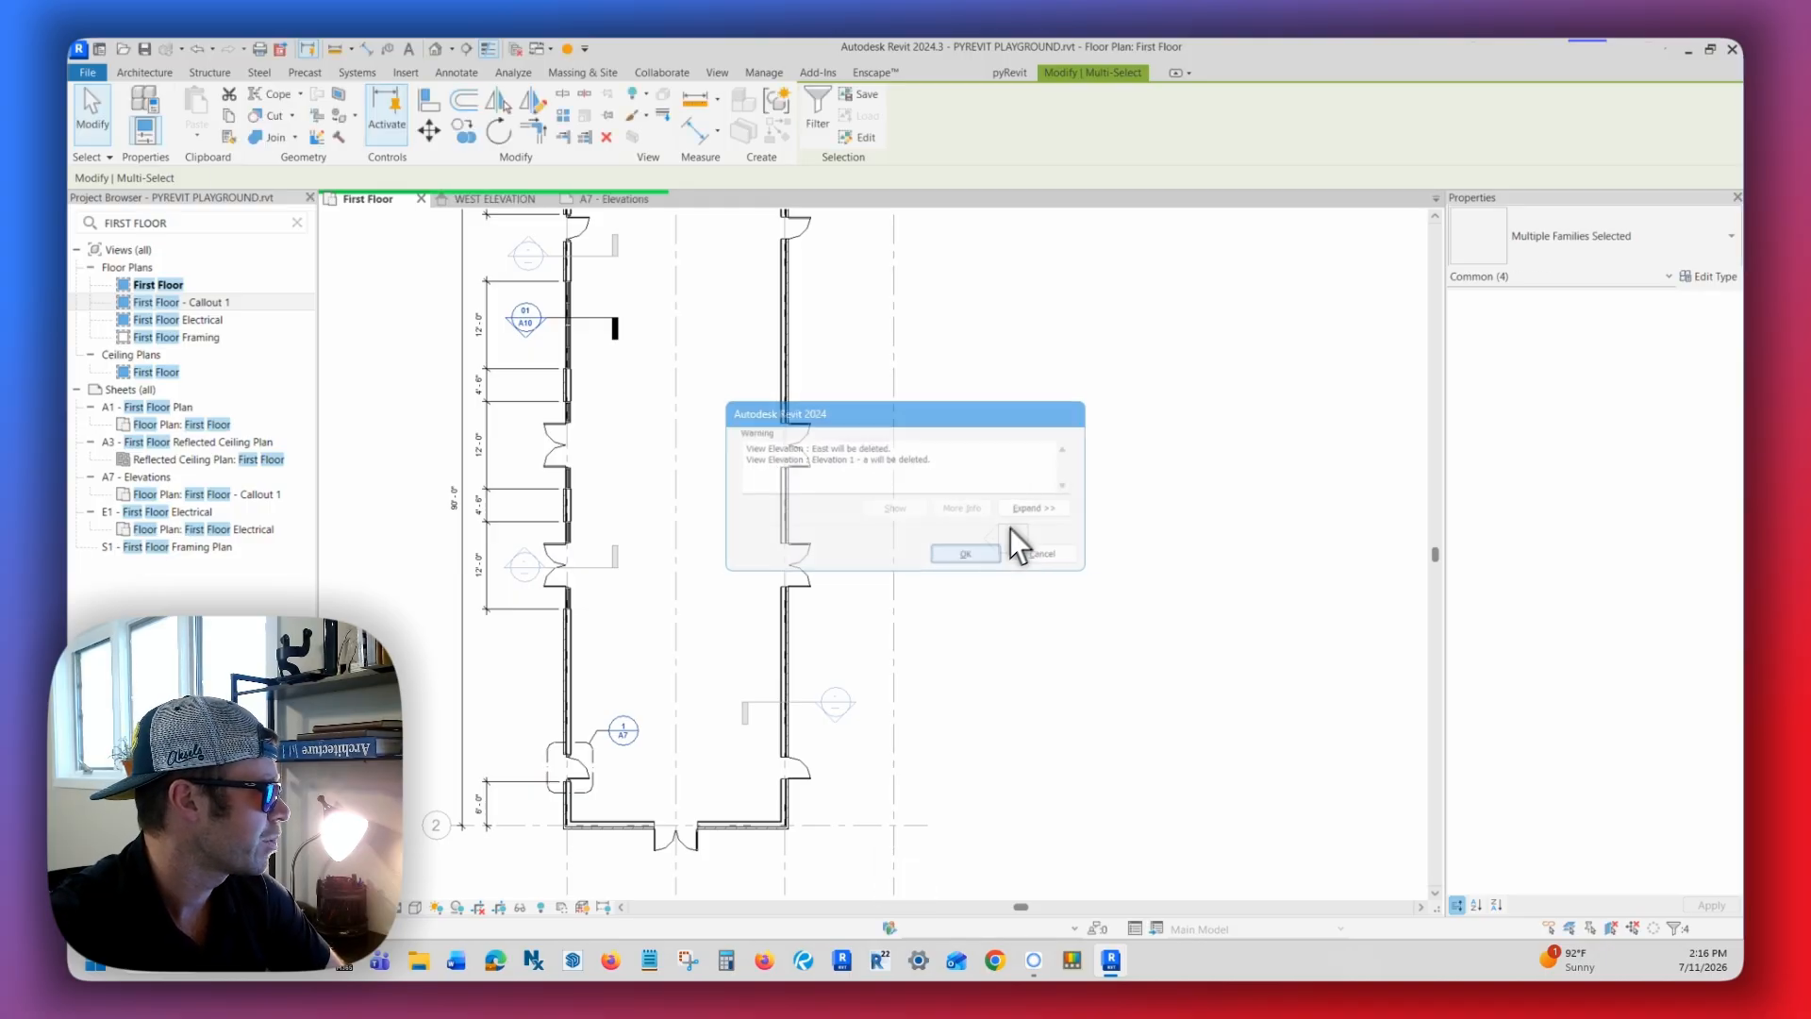
- Inspect the remaining elevation marker's view properties and assigned view template, then deselect it
ctrl+scroll(1038, 509, down, 1)
scroll(999, 494, up, 3)
click(974, 489)
middle_drag(776, 445, 973, 410)
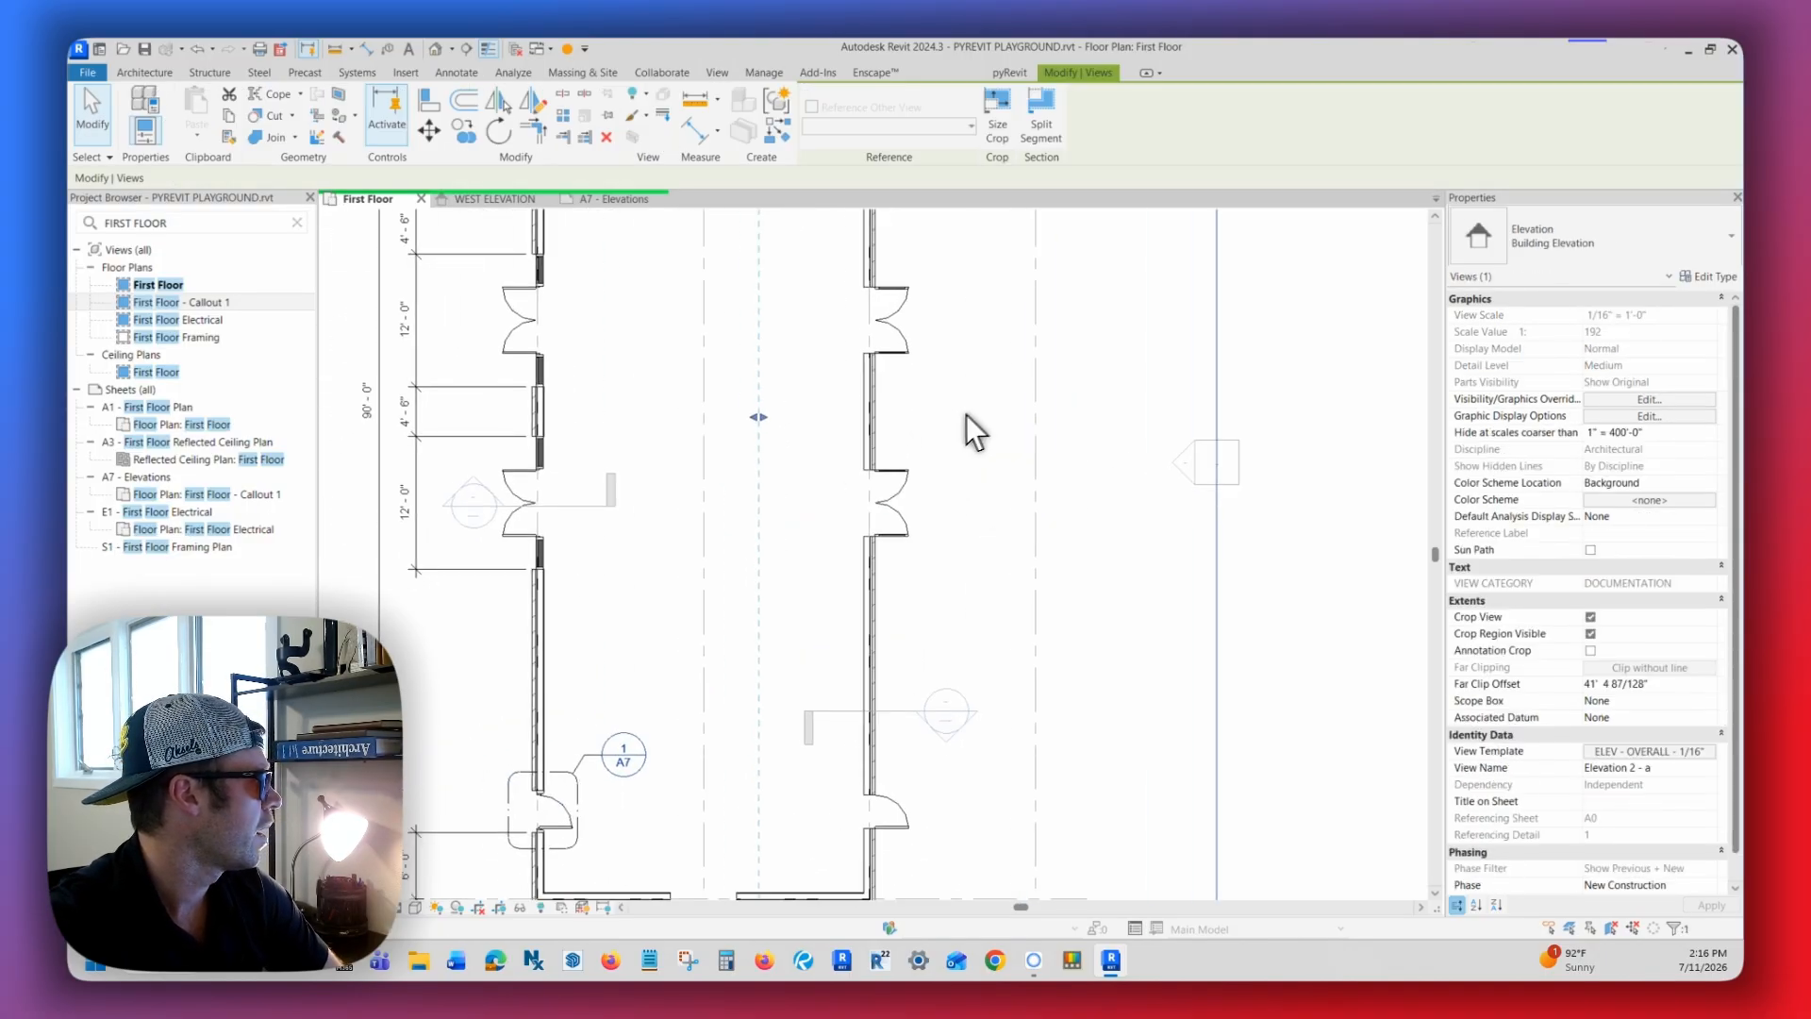
scroll(932, 449, down, 5)
key(Escape)
- Select the A7 callout on the grid A wall and look over the sections near grid 1
scroll(774, 602, up, 3)
click(751, 603)
scroll(943, 462, up, 1)
middle_drag(946, 415, 924, 562)
middle_drag(1022, 486, 954, 604)
middle_drag(1066, 542, 1035, 563)
middle_drag(992, 457, 1028, 510)
middle_drag(821, 396, 808, 436)
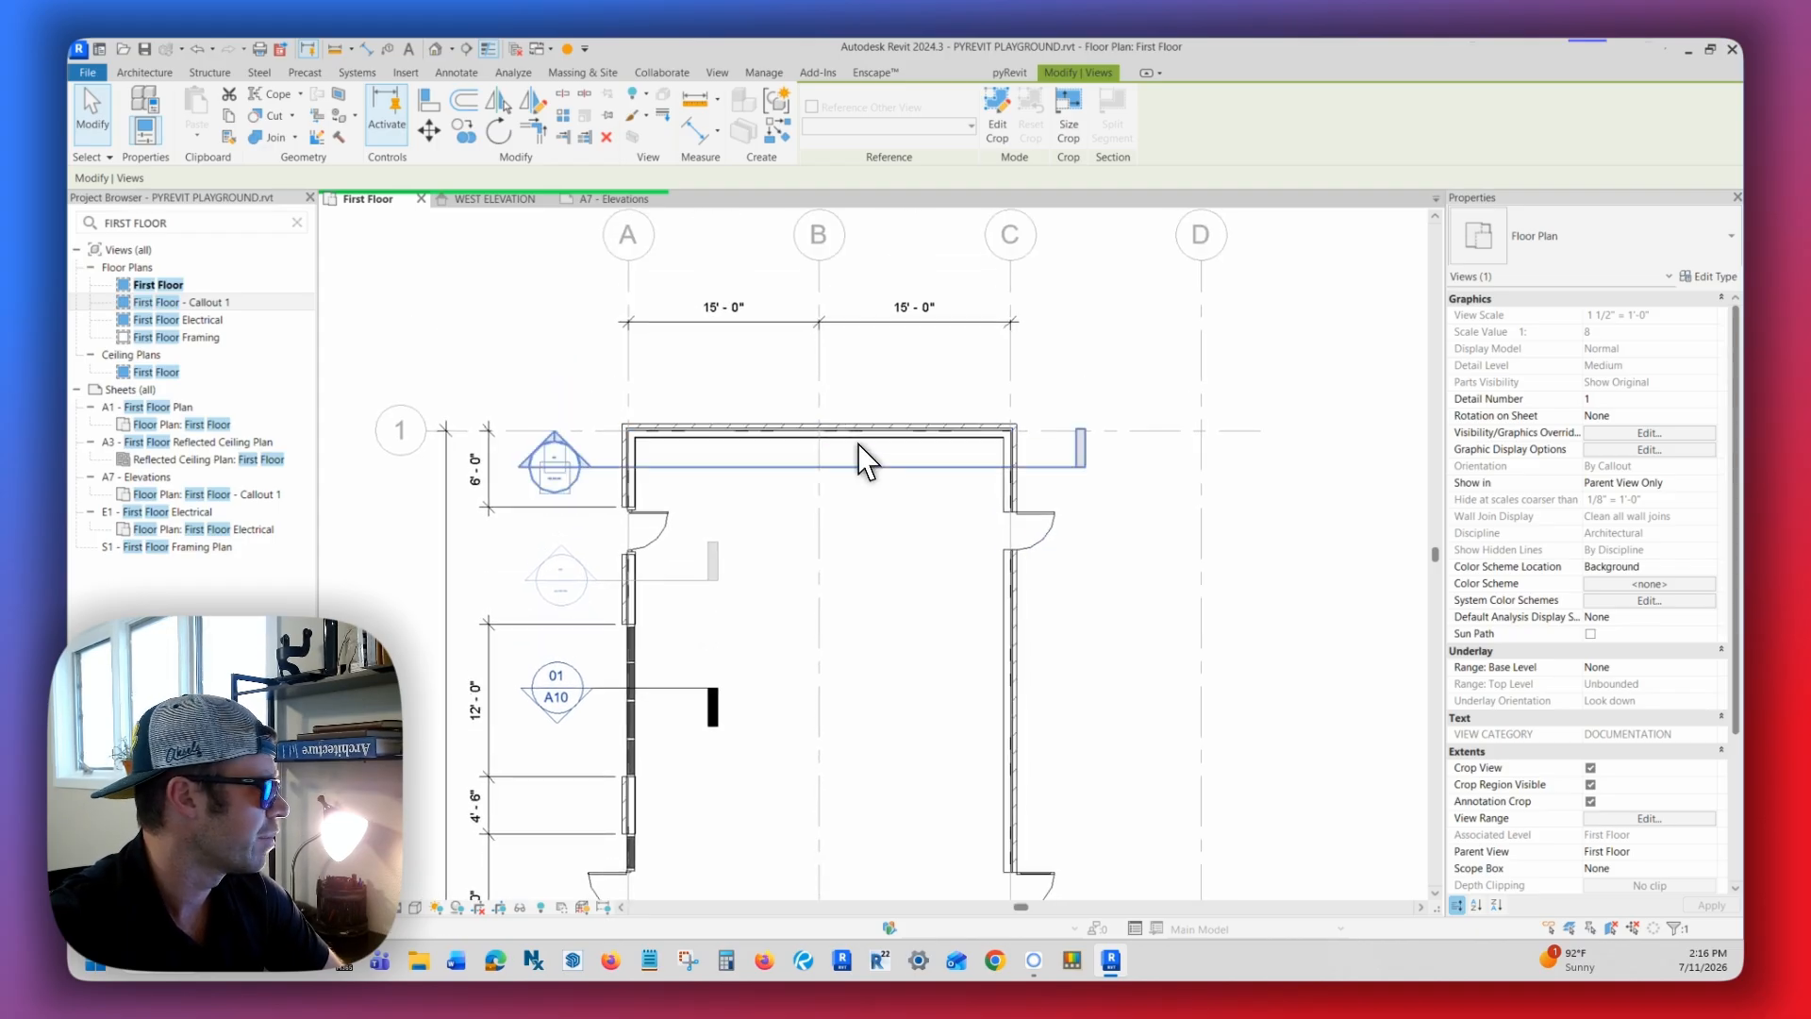